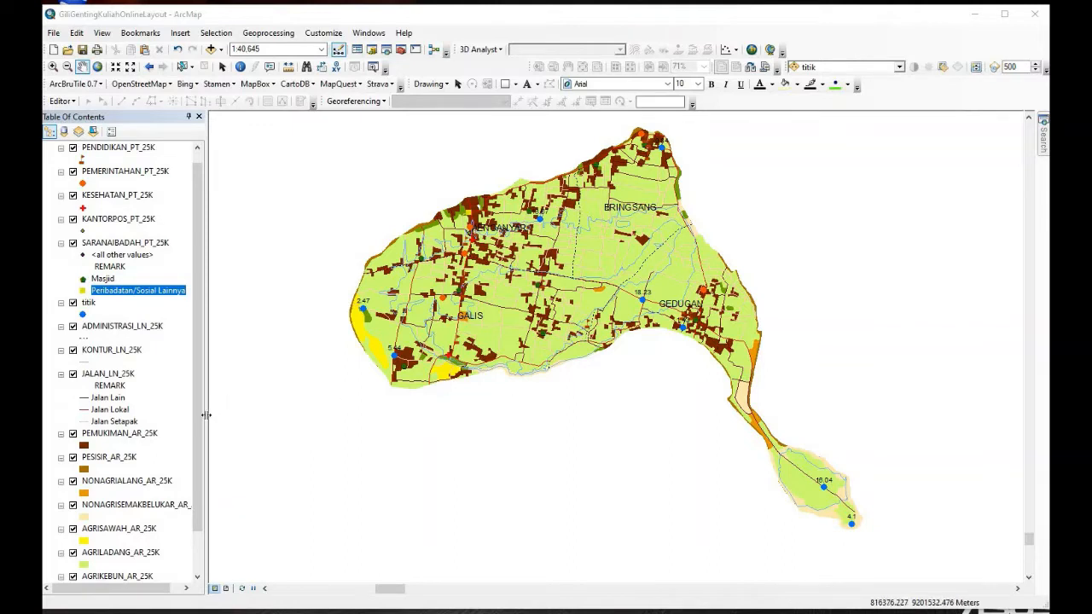
- Review the map's layer list and the shapefiles available to add from the KAB. SUMENEP folder
left_click_drag(200, 415, 169, 407)
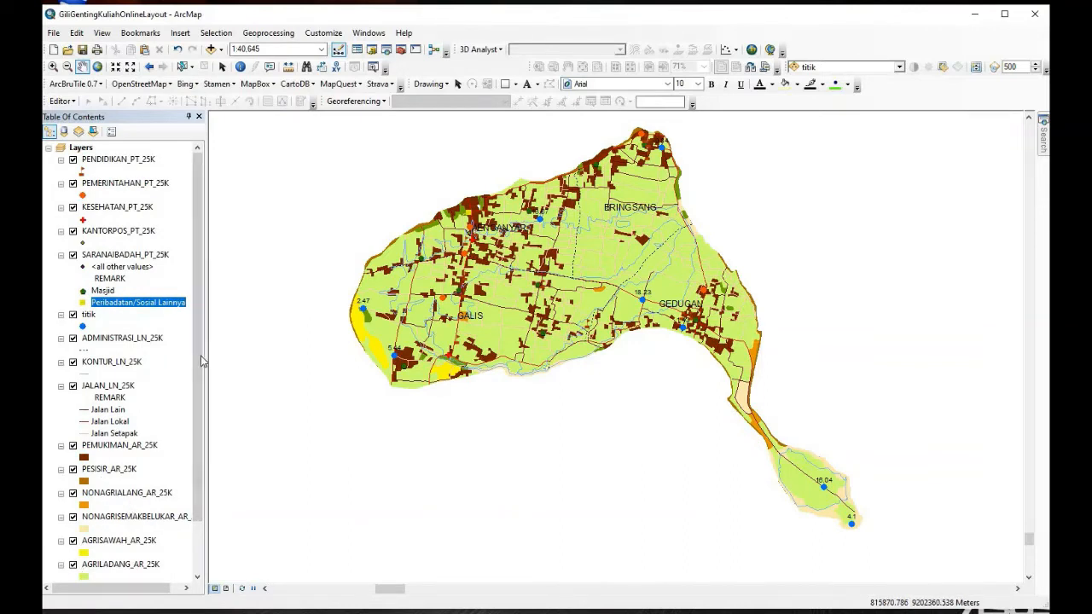
scroll(200, 438, "down", 2)
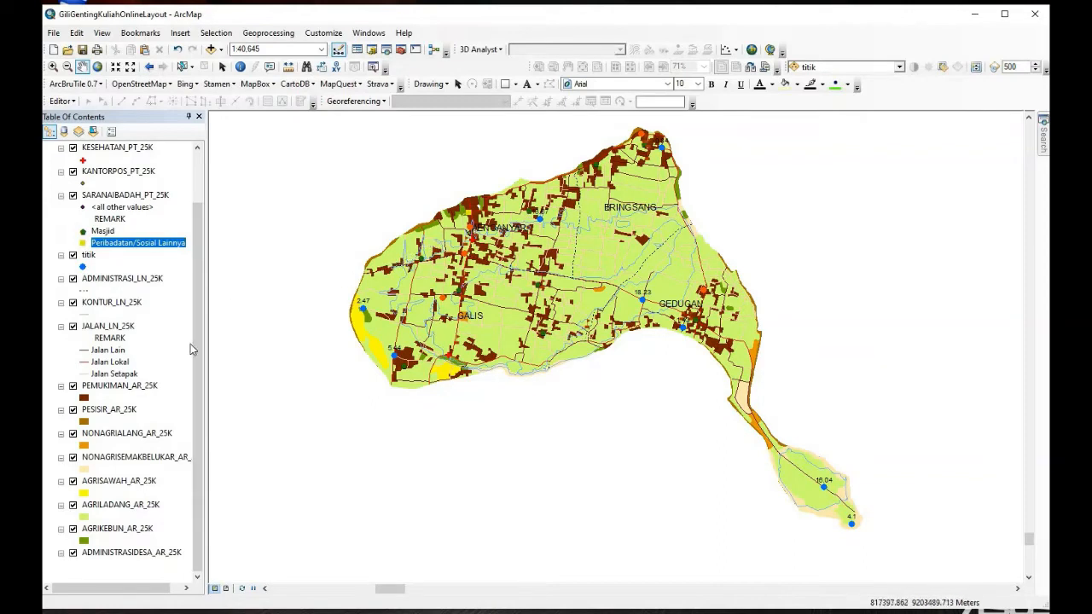
scroll(210, 279, "up", 2)
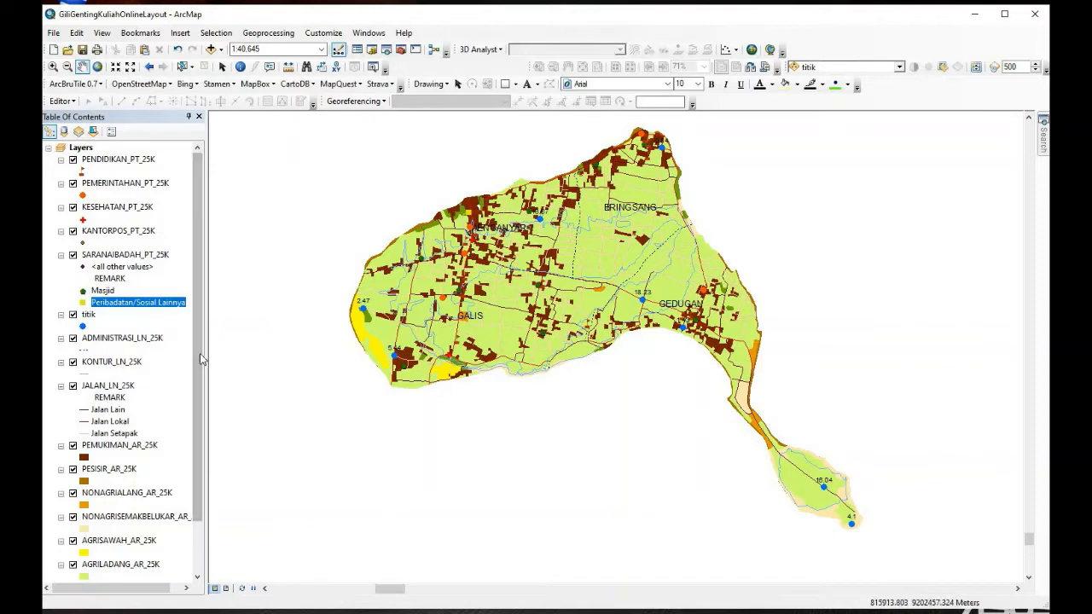
scroll(203, 394, "down", 2)
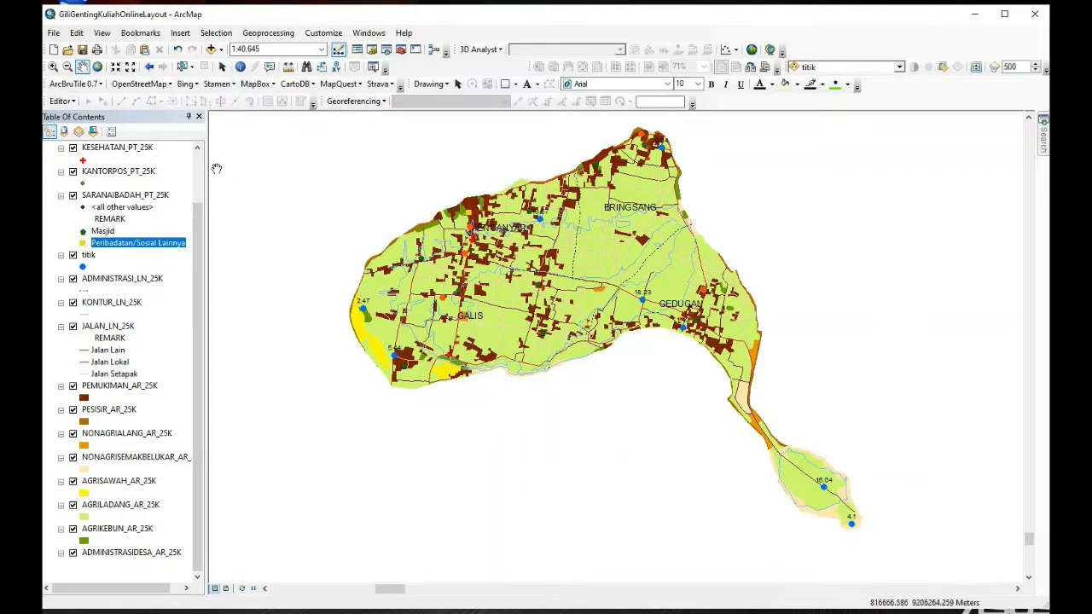
left_click(213, 48)
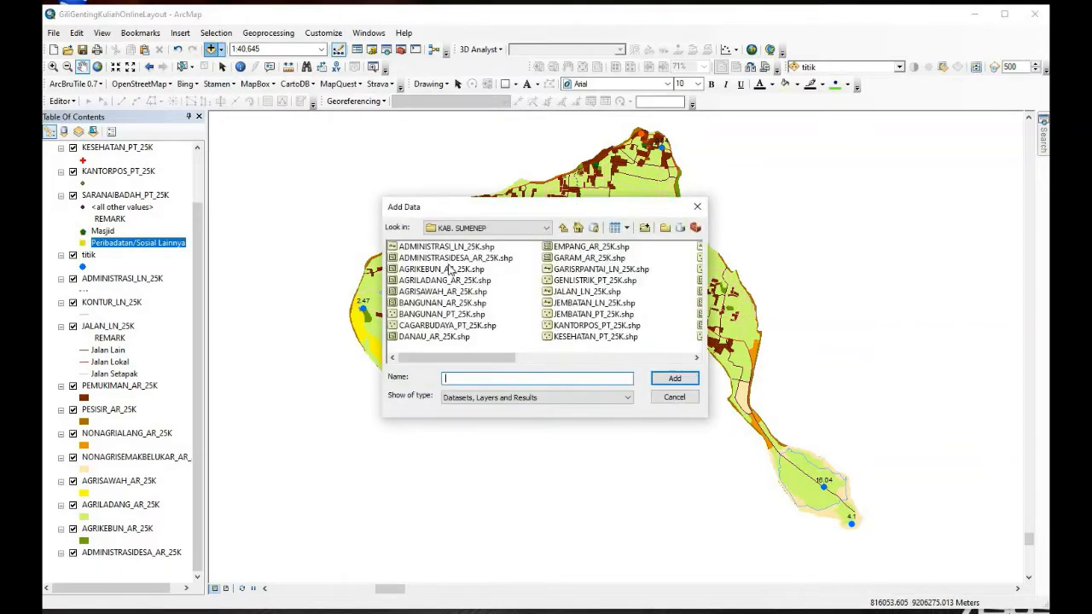
left_click_drag(475, 361, 434, 341)
left_click(680, 393)
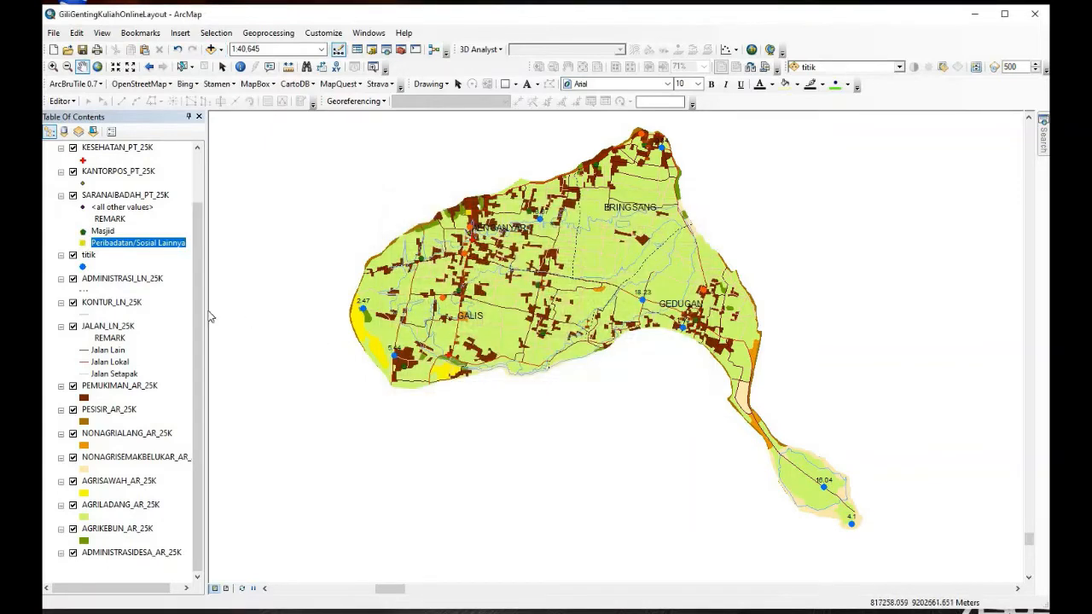
- Hide the AGRILADANG_AR_25K and AGRIKEBUN_AR_25K layers on the map
left_click(73, 505)
left_click(73, 529)
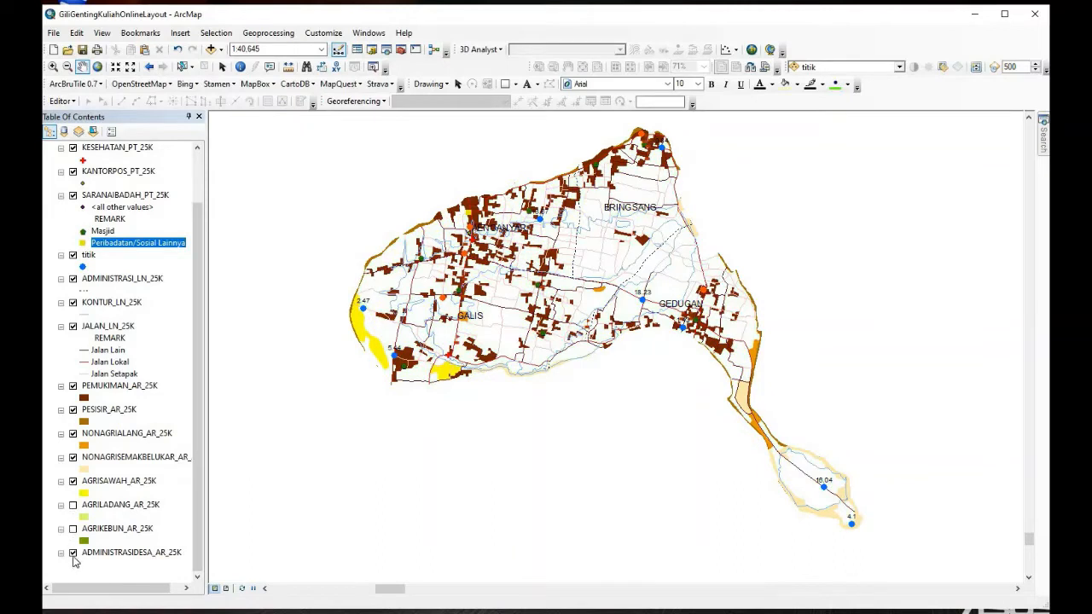
- Open the attribute table of the ADMINISTRASIDESA_AR_25K layer and inspect its NAMOBJ and WADMKC fields
left_click(92, 556)
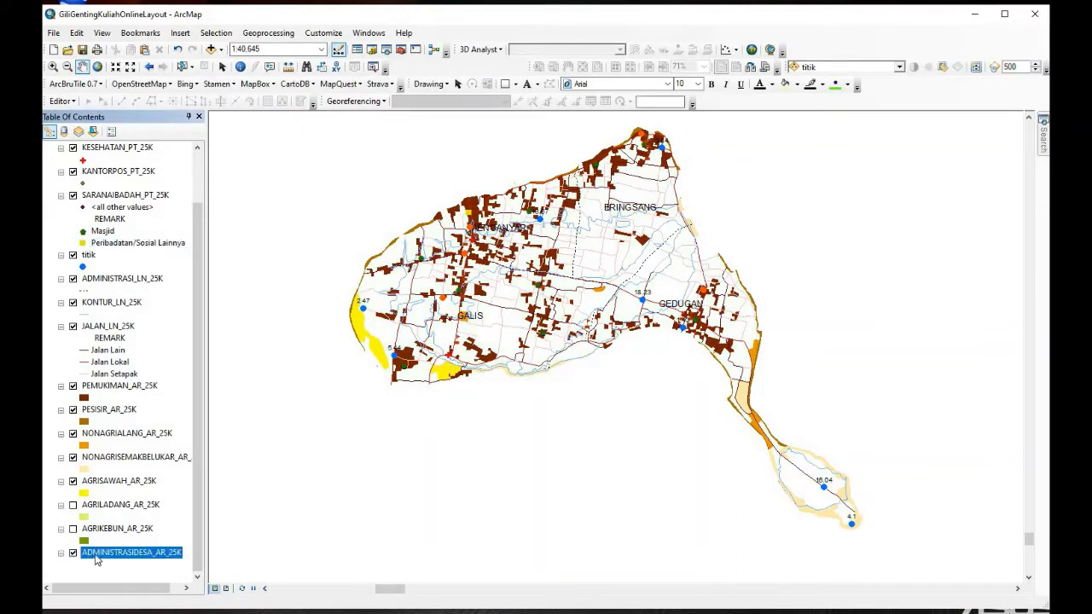
right_click(94, 555)
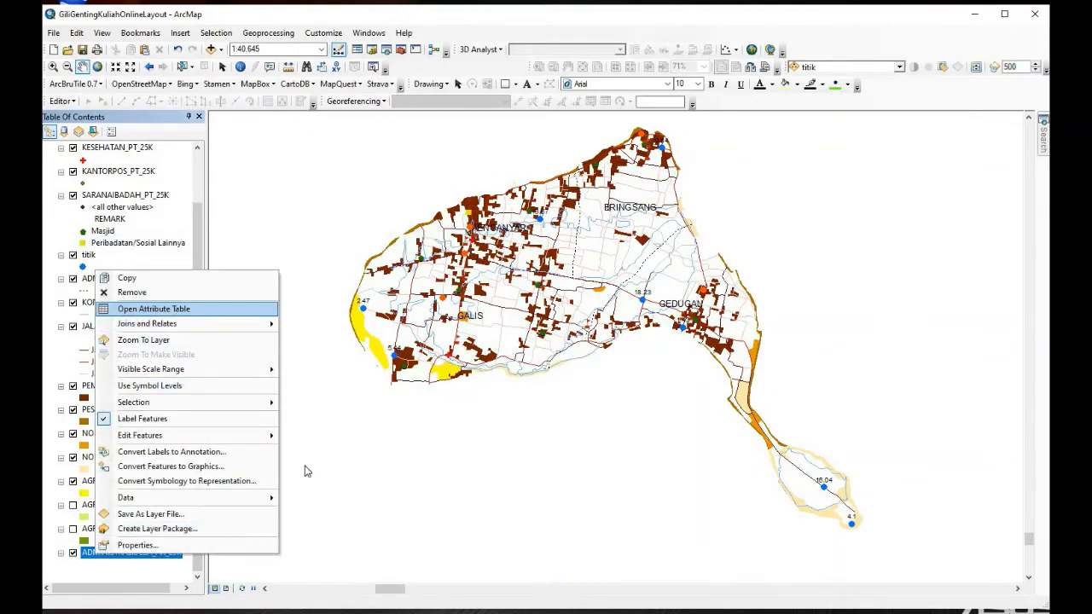
left_click(143, 310)
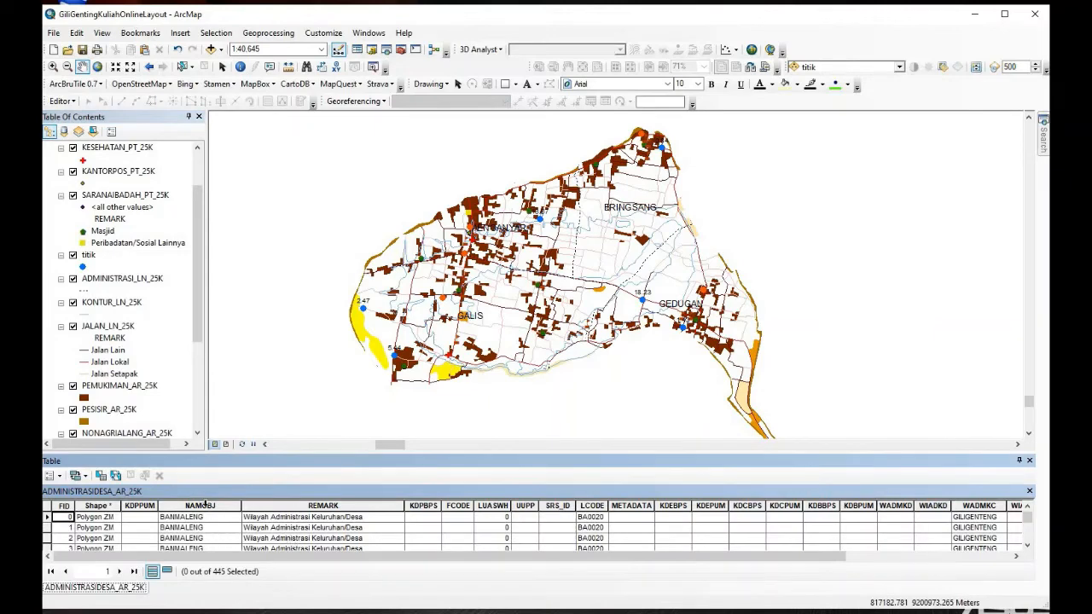
left_click(204, 504)
left_click(209, 506)
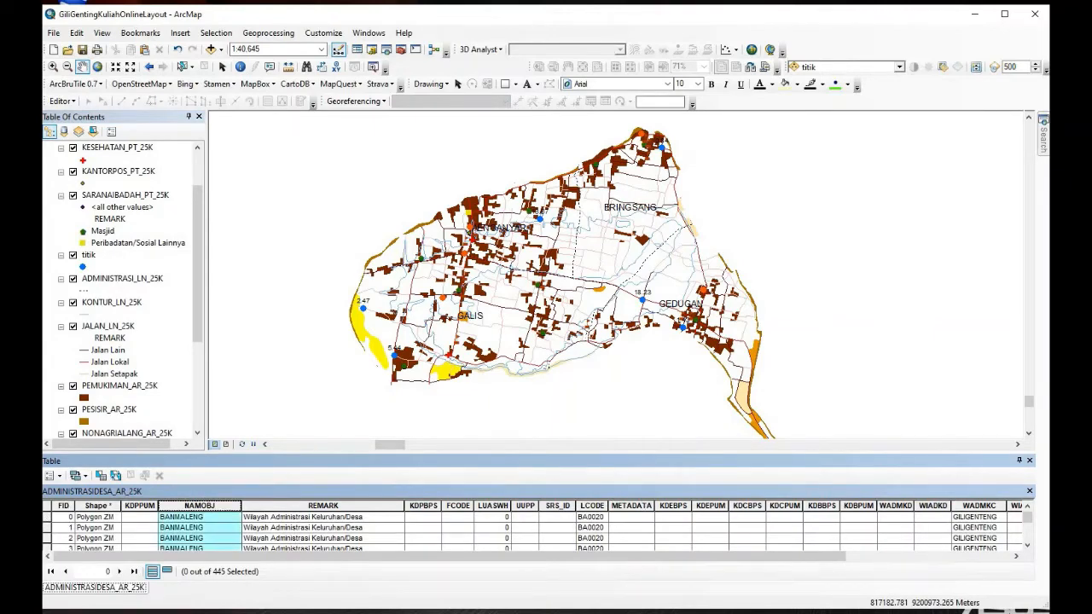
left_click(981, 506)
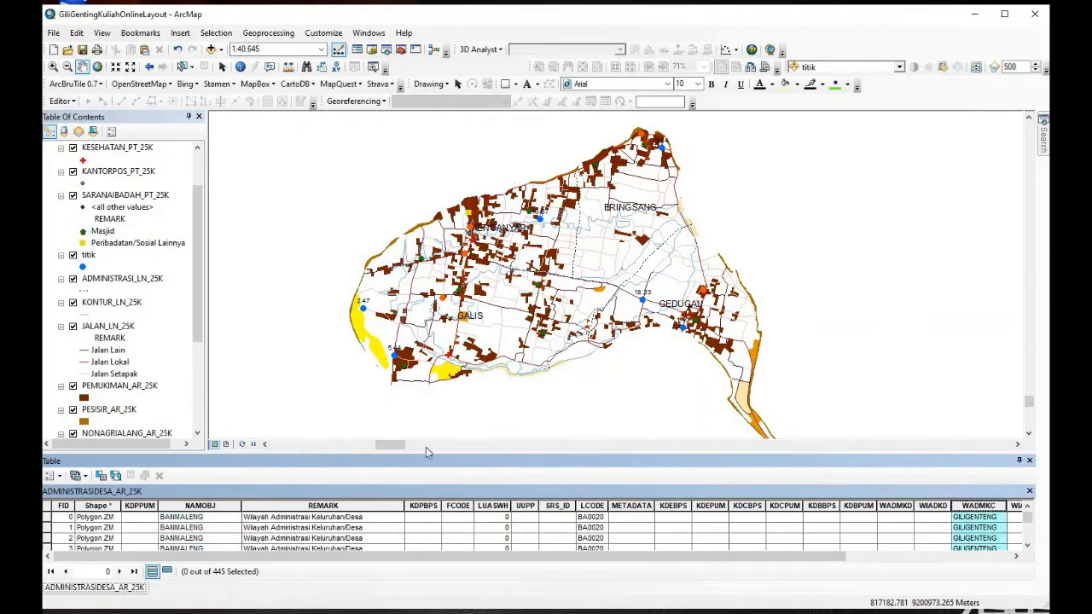
- Make the AGRIKEBUN_AR_25K and AGRILADANG_AR_25K layers visible again
left_click_drag(199, 340, 202, 420)
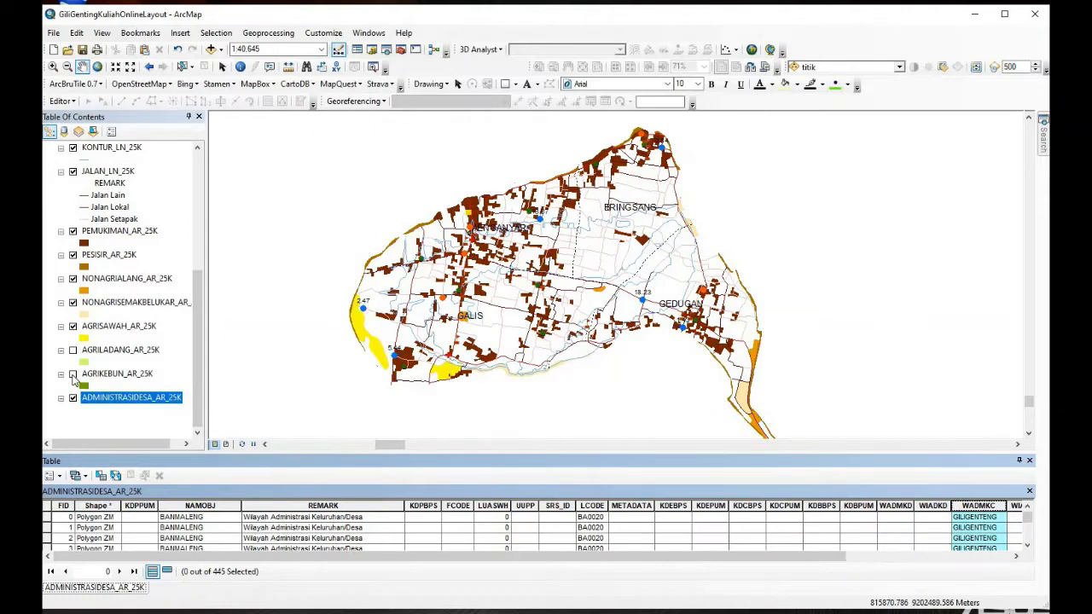
left_click(73, 375)
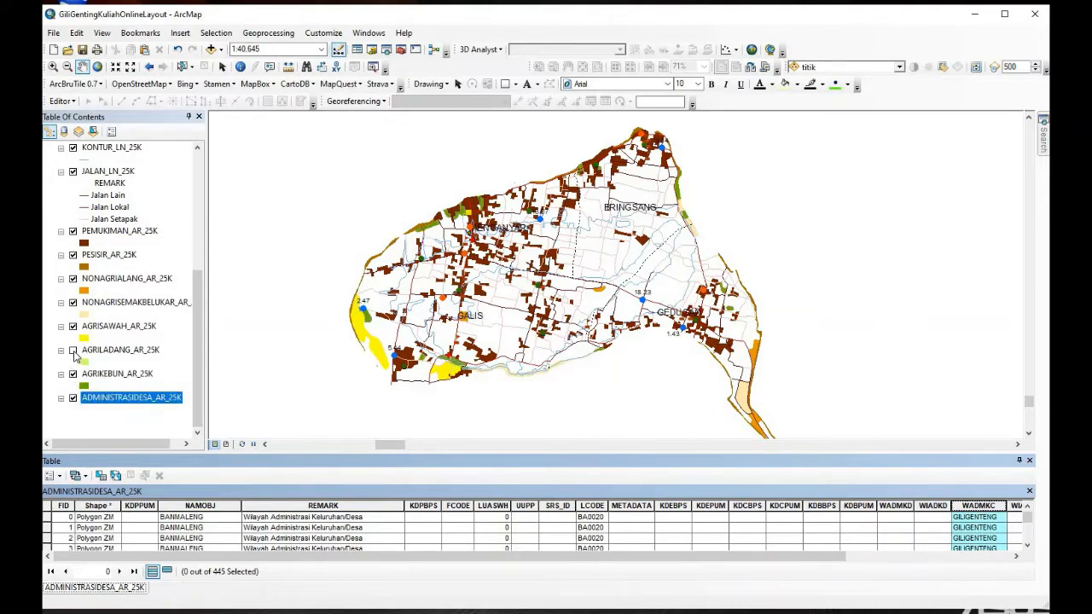
left_click(73, 351)
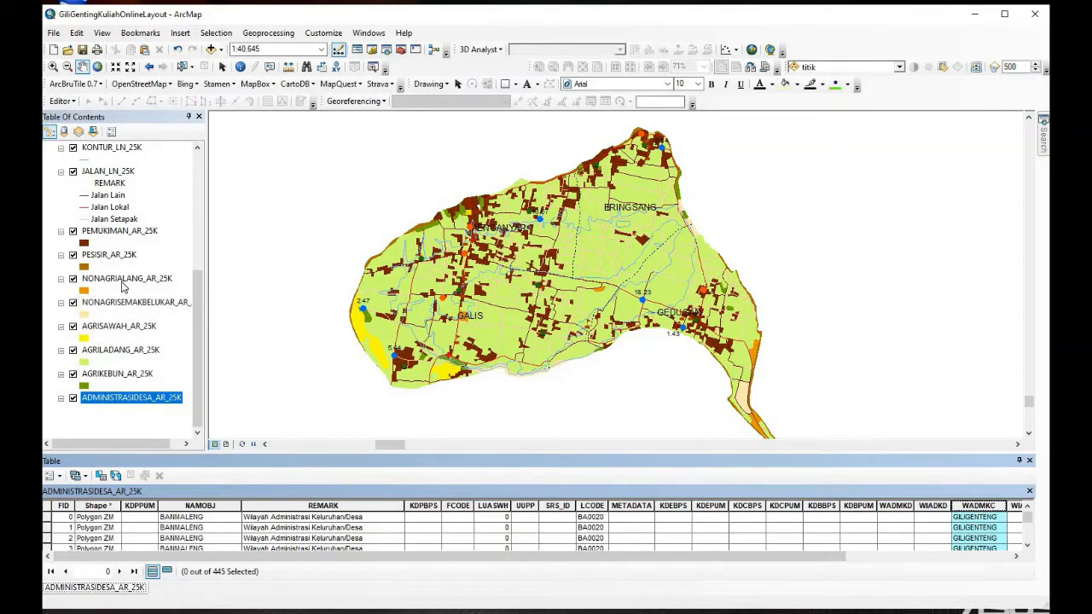
- Review the PESISIR and PEMUKIMAN area layers and the JALAN, KONTUR and ADMINISTRASI line layers one by one
left_click(111, 261)
left_click(133, 234)
scroll(201, 266, "up", 3)
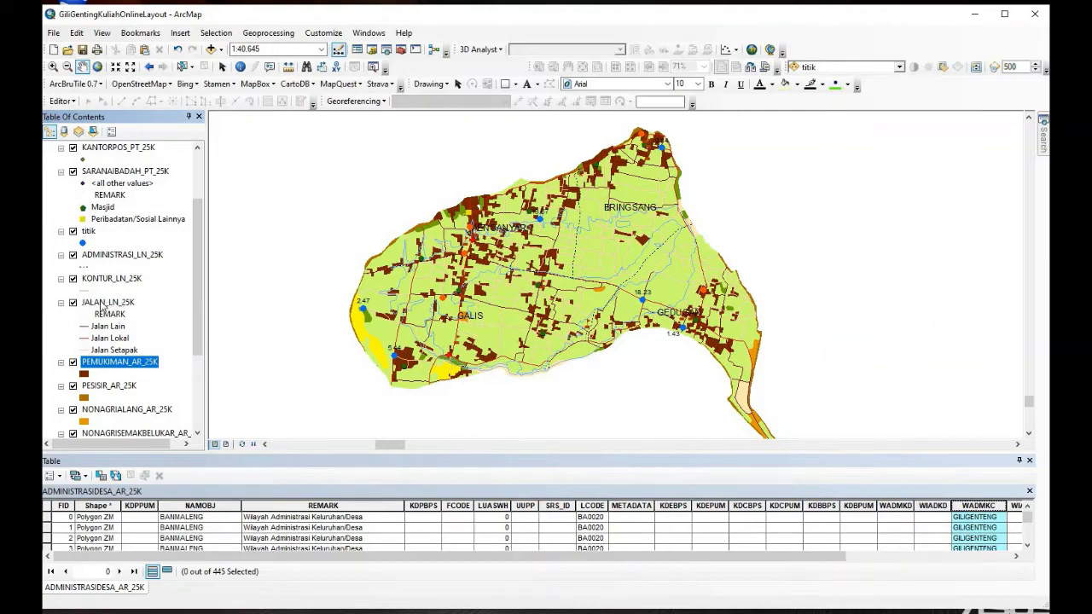
left_click(102, 306)
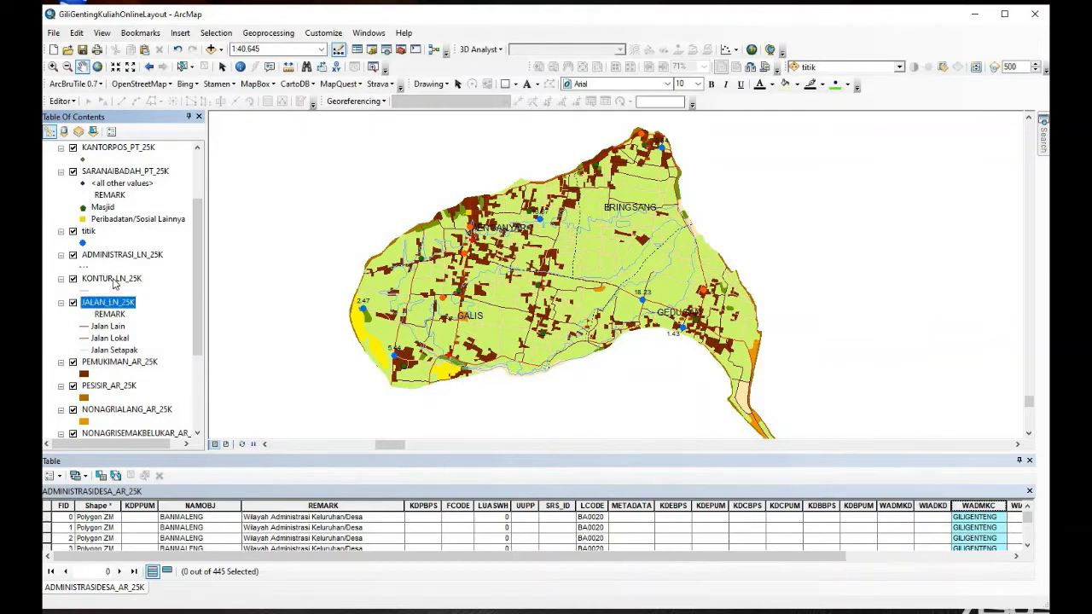
left_click(113, 280)
left_click(129, 258)
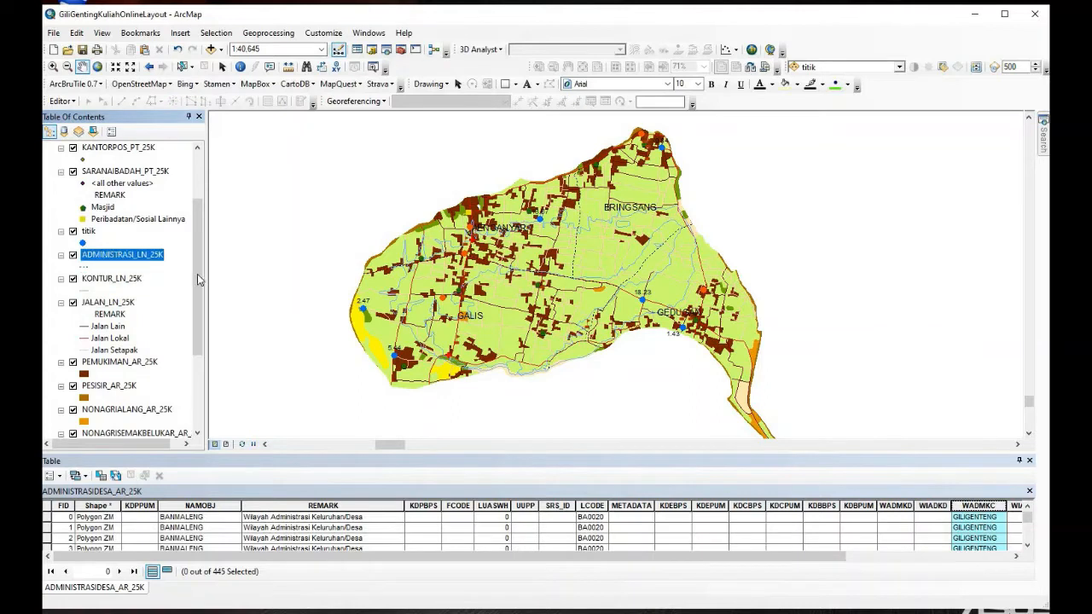
- Review the point layers for education, government, health, post office and worship places, plus the titik layer
left_click_drag(197, 274, 203, 232)
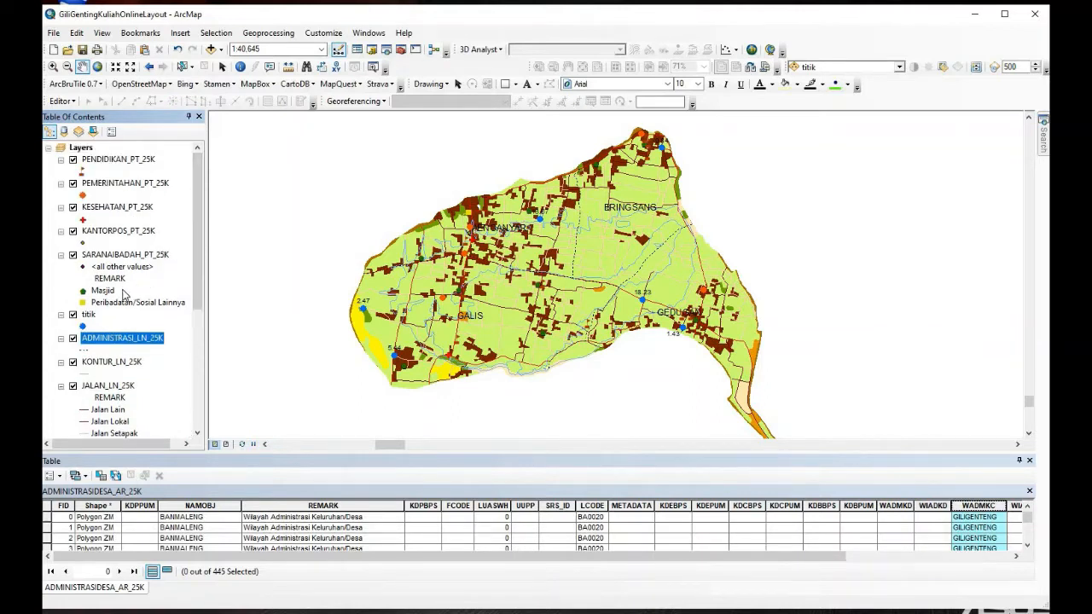
left_click(117, 174)
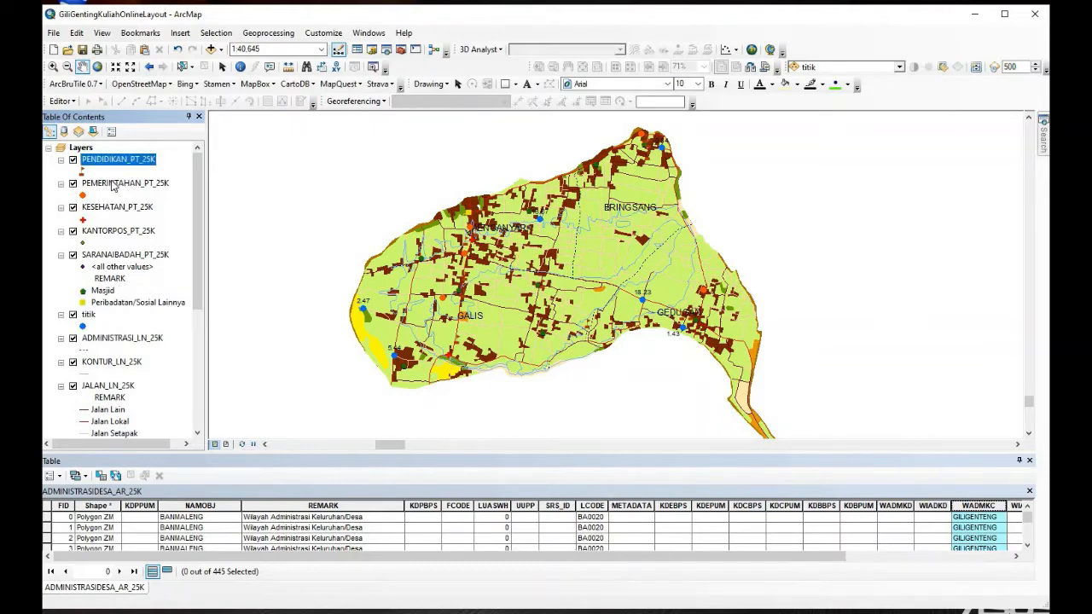
left_click(113, 186)
left_click(110, 210)
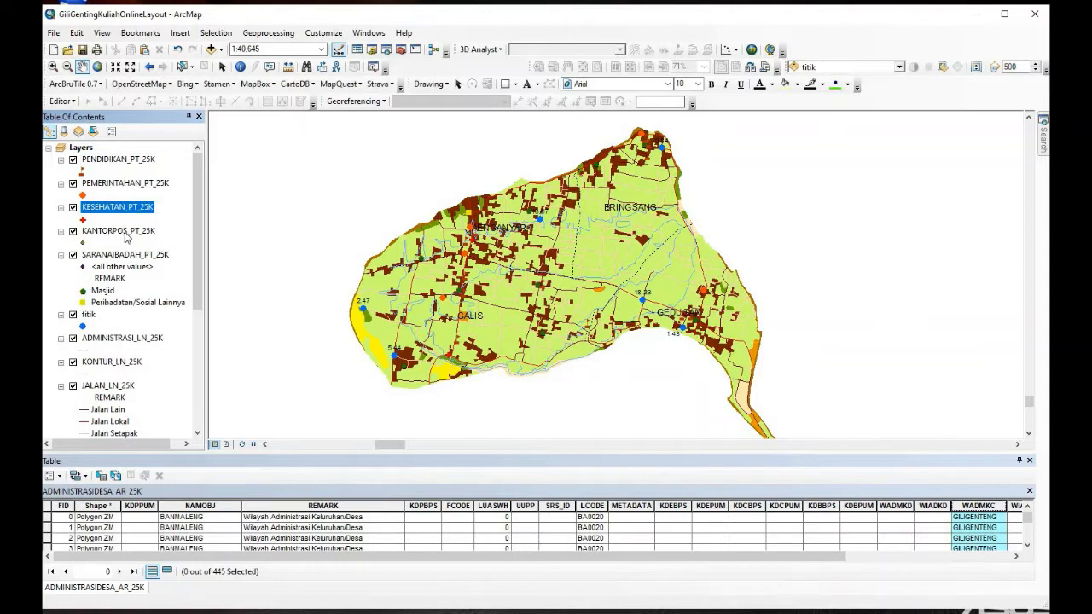
left_click(111, 234)
left_click(110, 257)
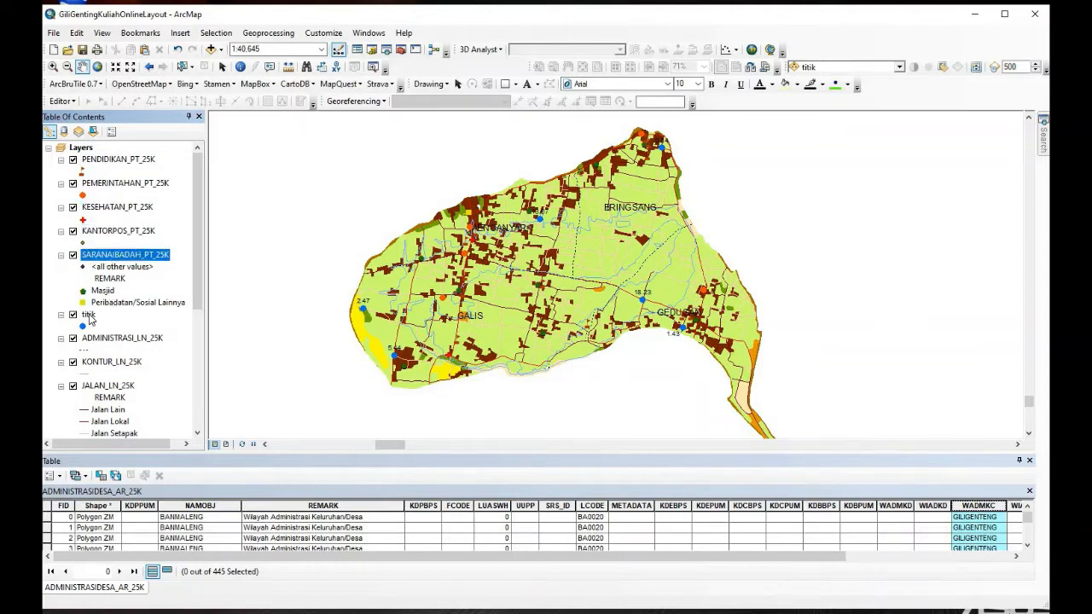
left_click(89, 316)
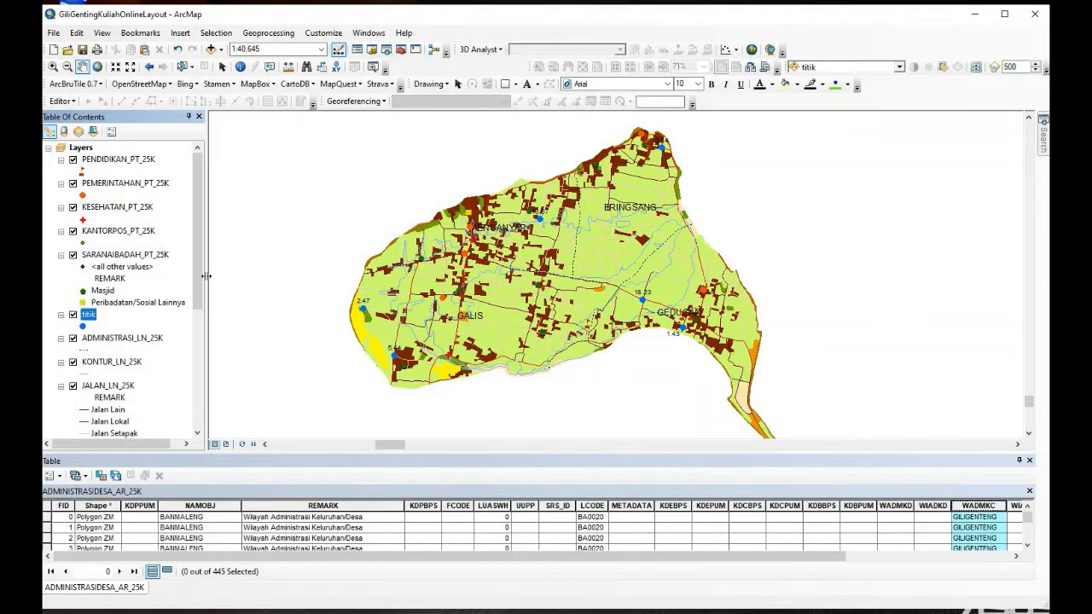
mouse_move(200, 226)
left_mouse_down()
mouse_move(201, 237)
mouse_move(200, 220)
left_mouse_up()
left_click(83, 172)
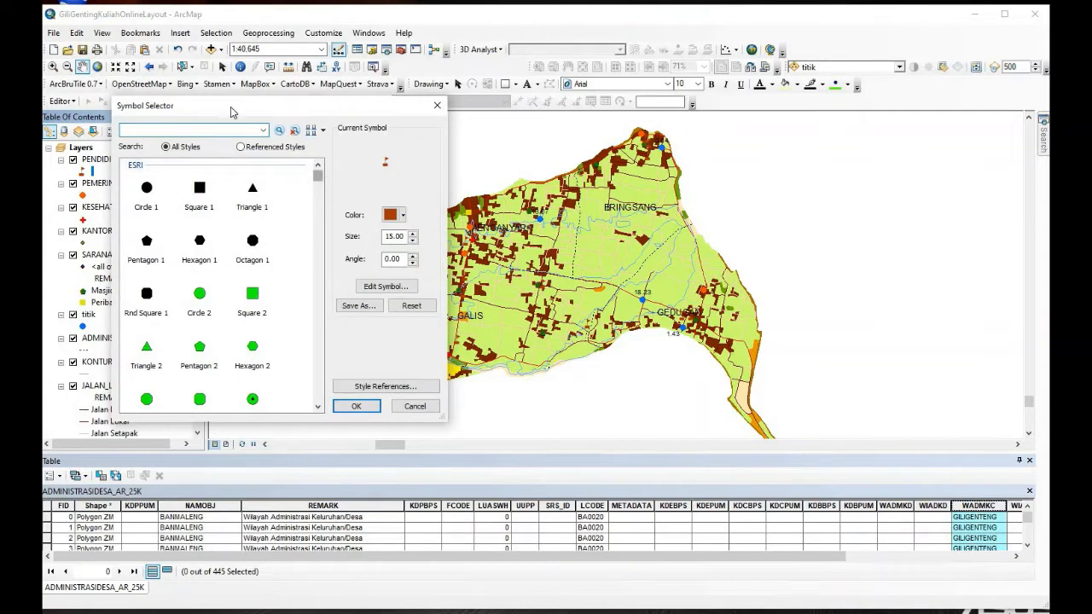
left_click_drag(237, 107, 312, 109)
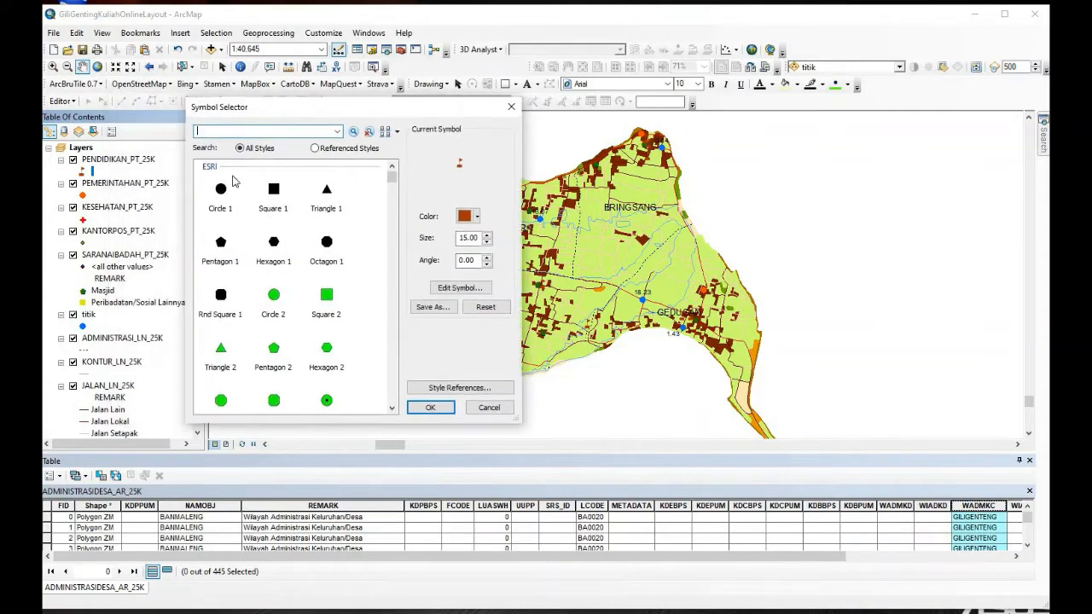
left_click(392, 199)
scroll(395, 199, "up", 1)
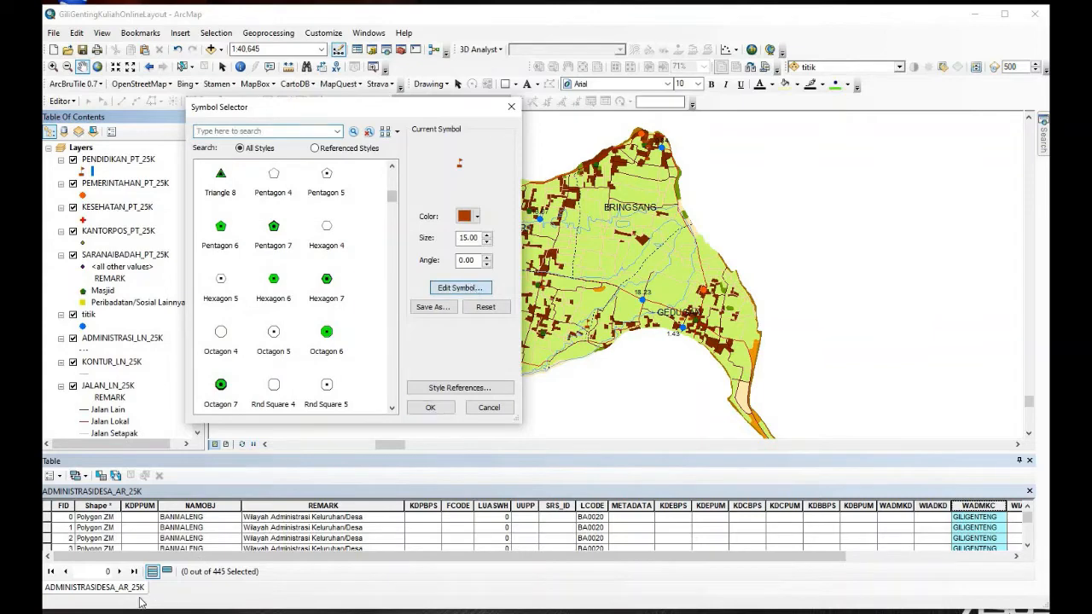
key("Escape")
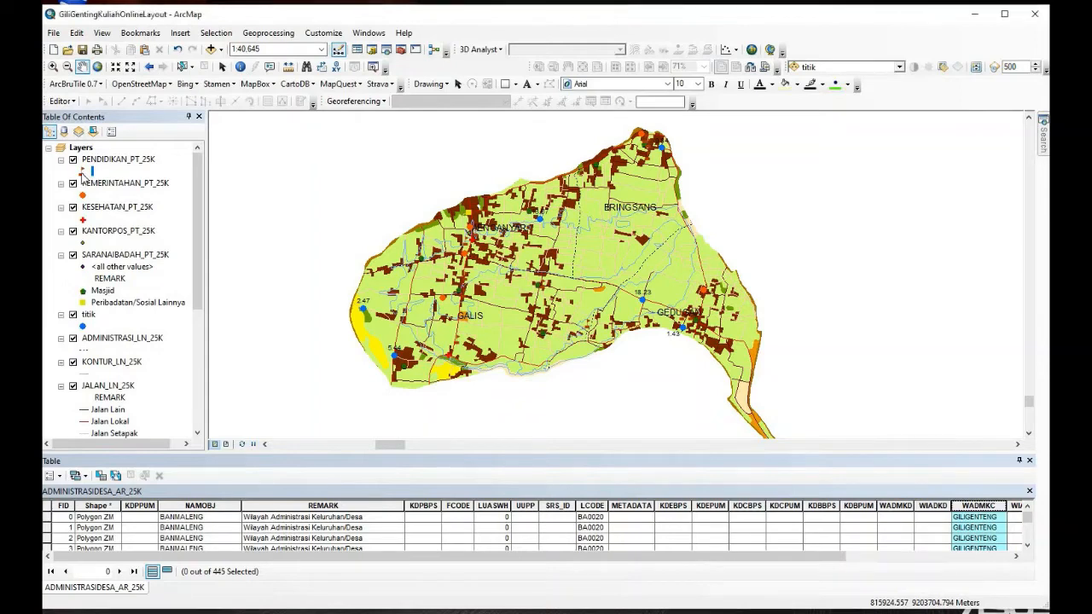
- Examine the preset markers, character glyphs and marker fonts available for the PENDIDIKAN_PT_25K point symbol without changing it
left_click(83, 172)
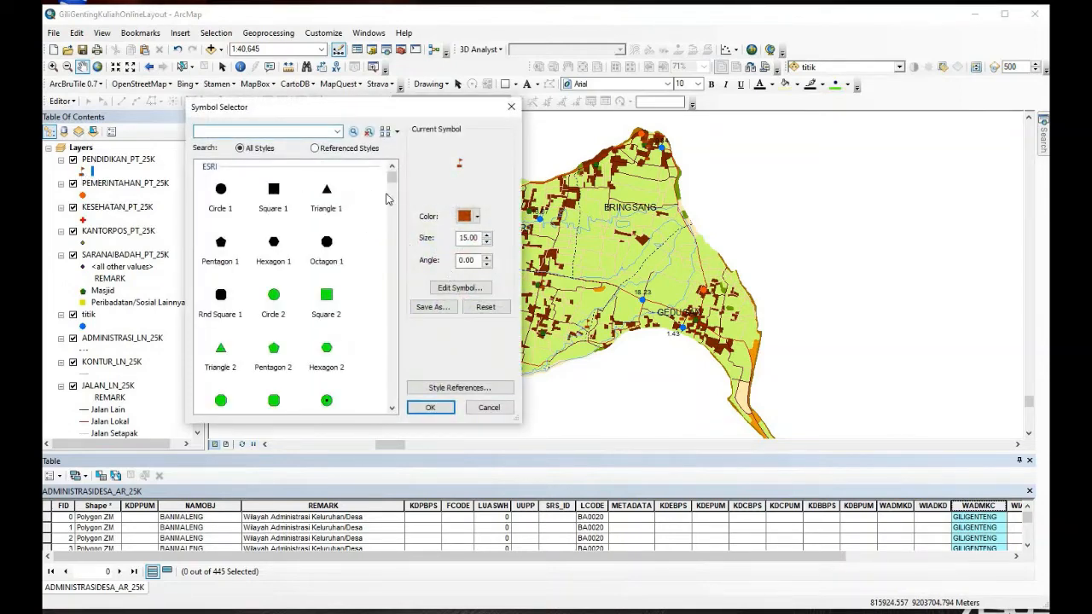
scroll(393, 189, "down", 10)
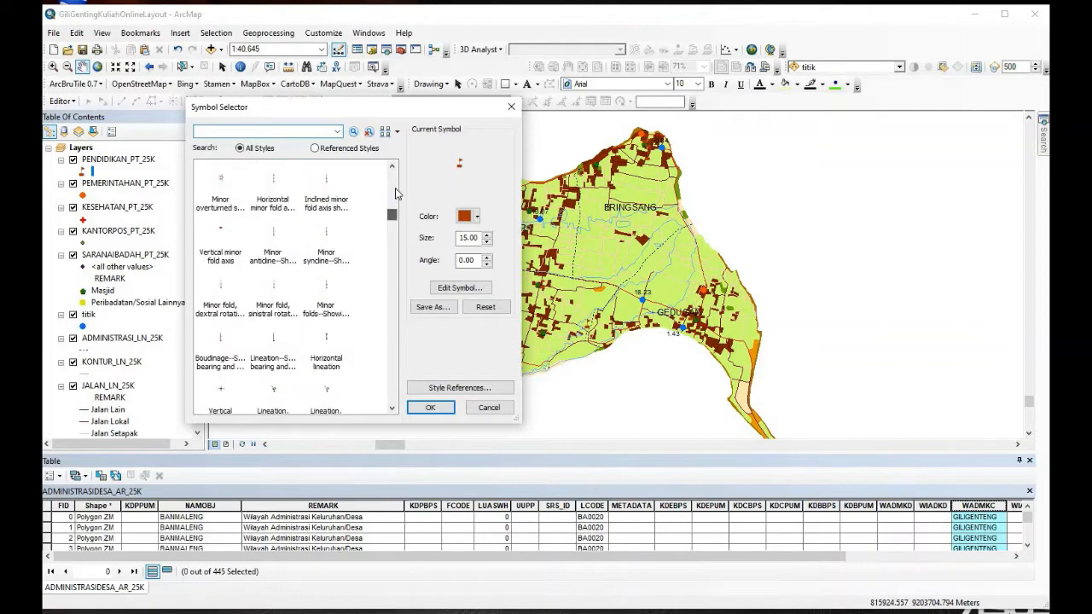
scroll(395, 193, "up", 8)
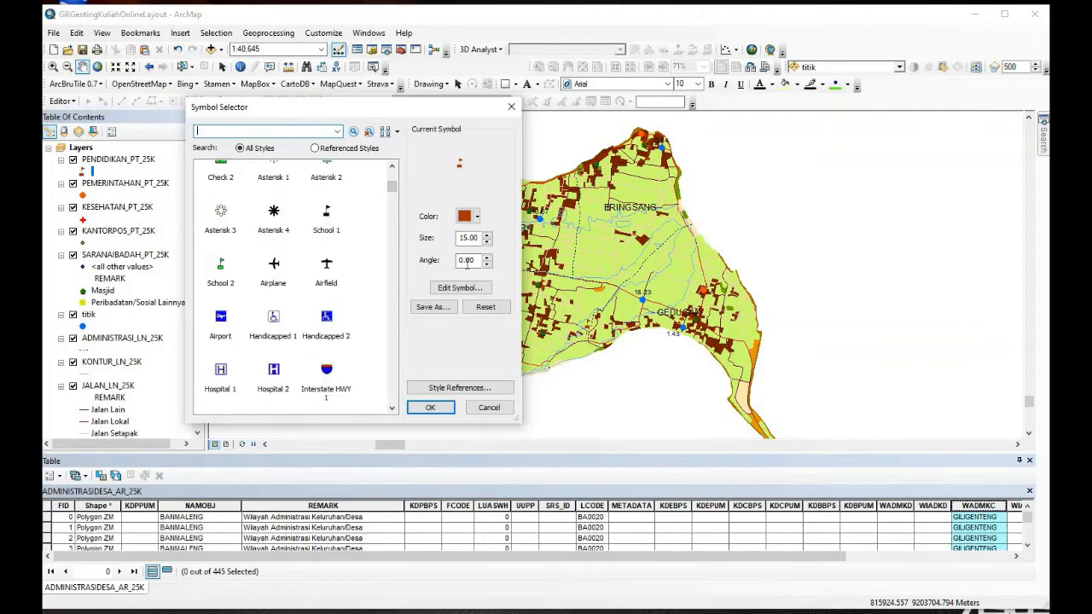
left_click(454, 291)
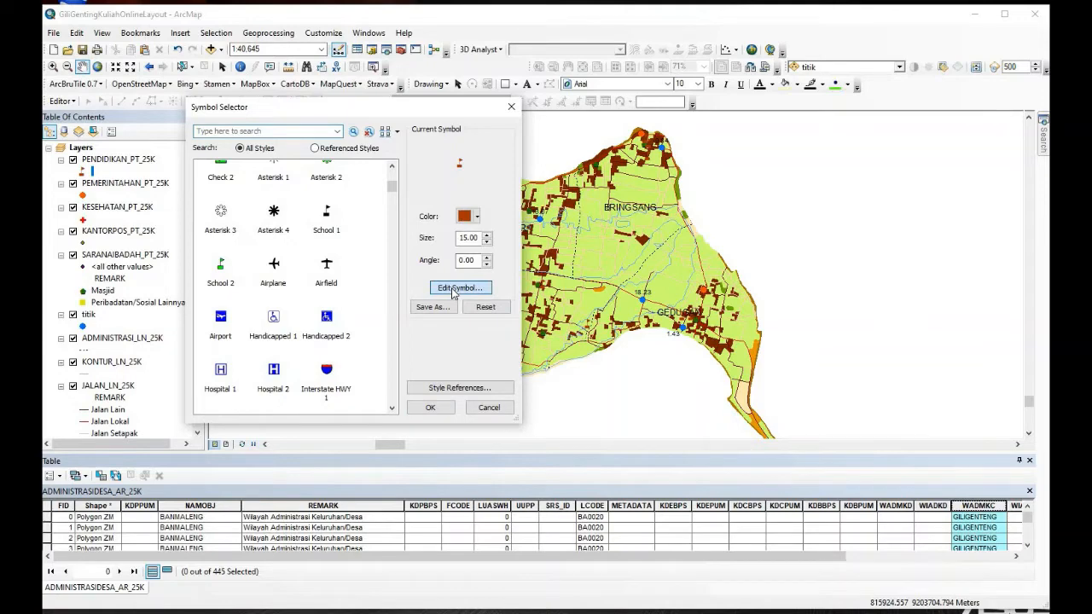
left_click(454, 290)
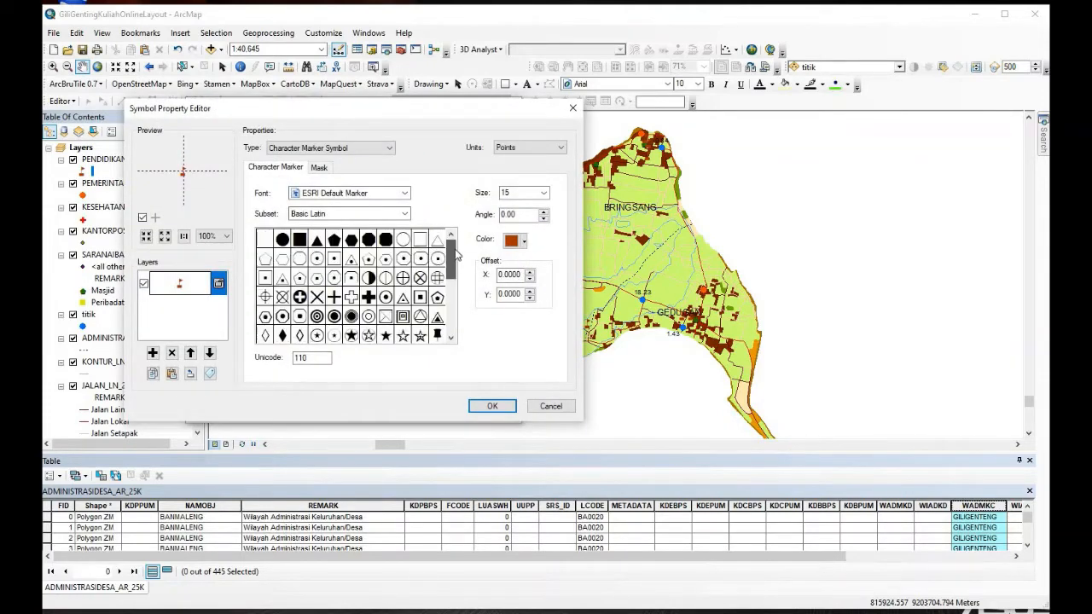
left_click_drag(454, 258, 454, 310)
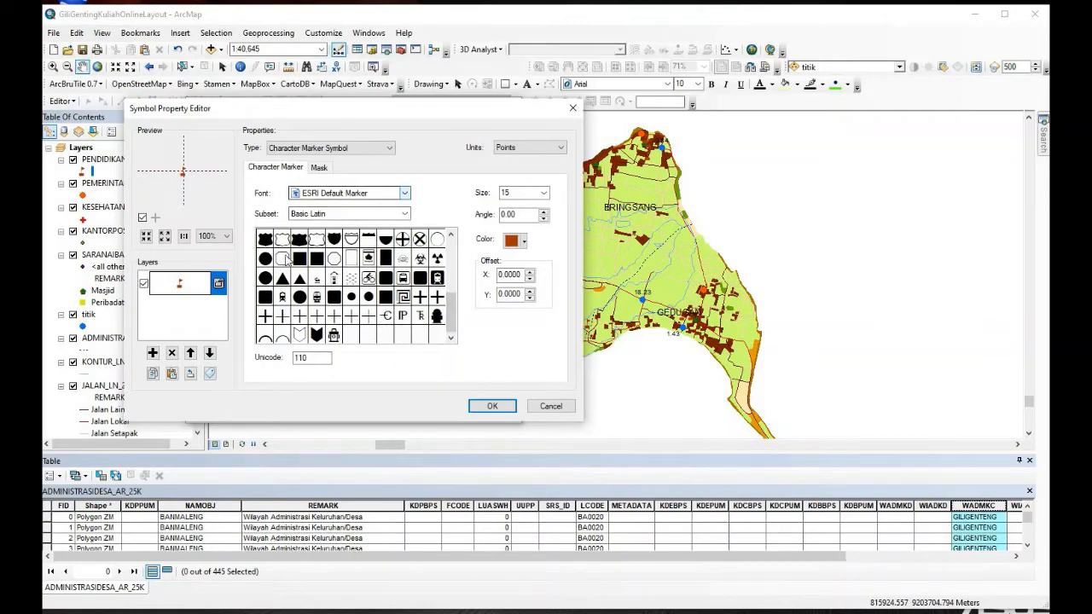
left_click(455, 241)
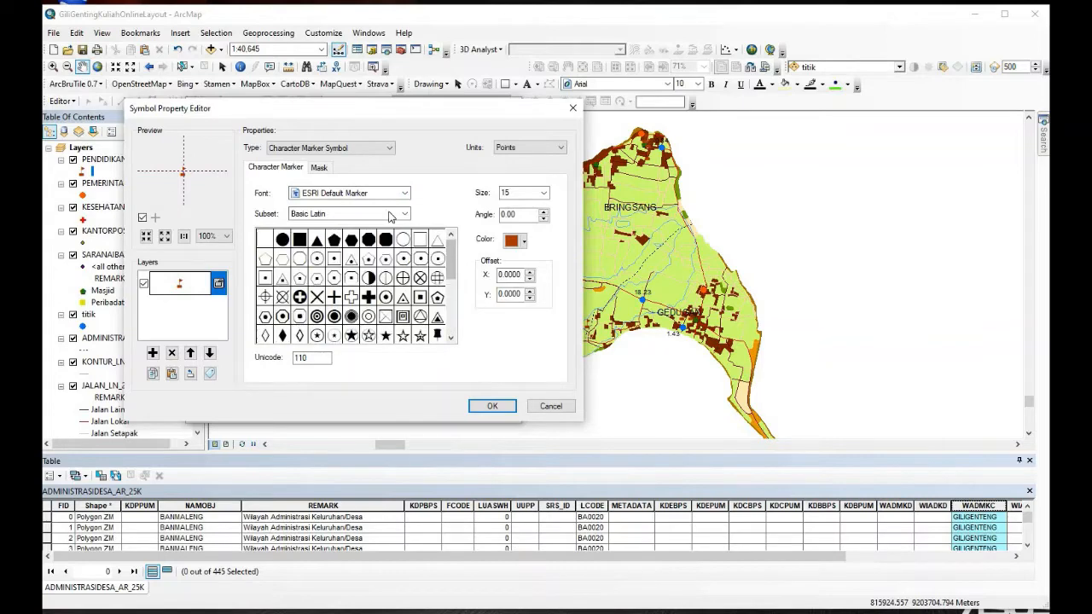
left_click(406, 194)
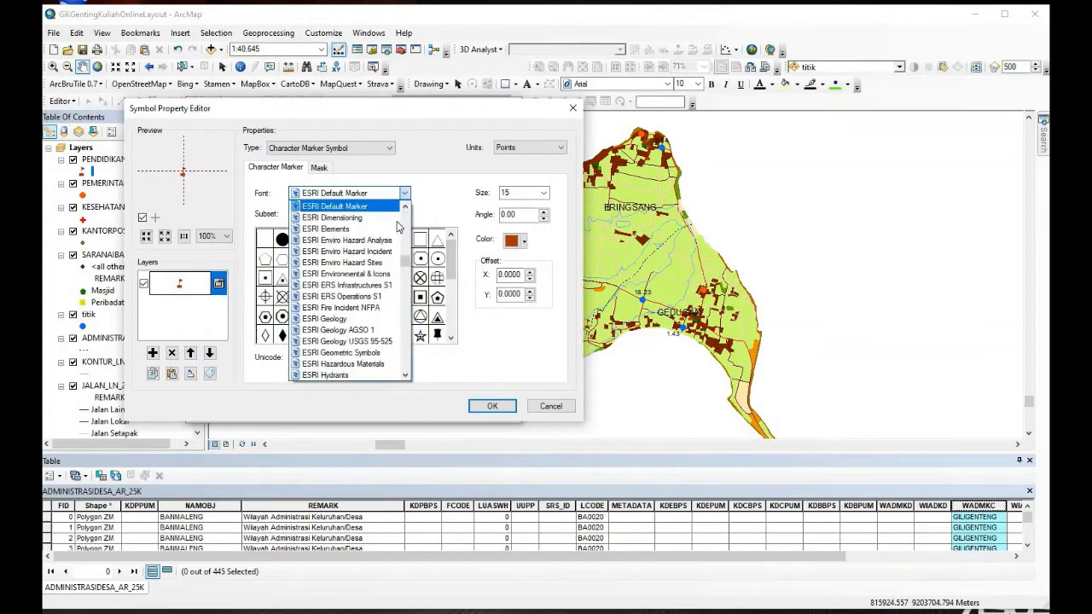
left_click(553, 405)
left_click(550, 406)
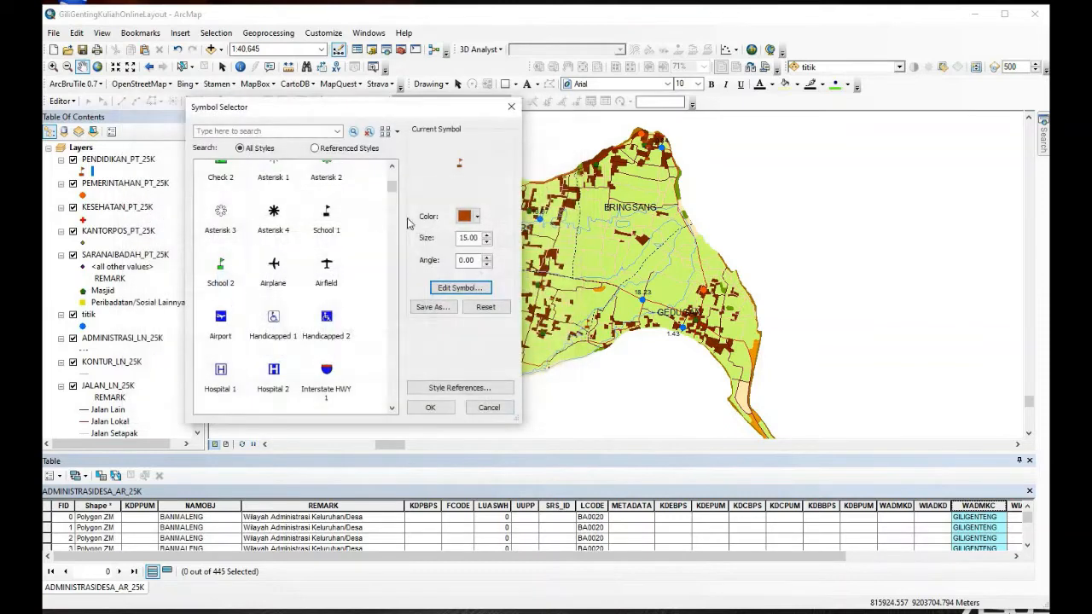
left_click(488, 406)
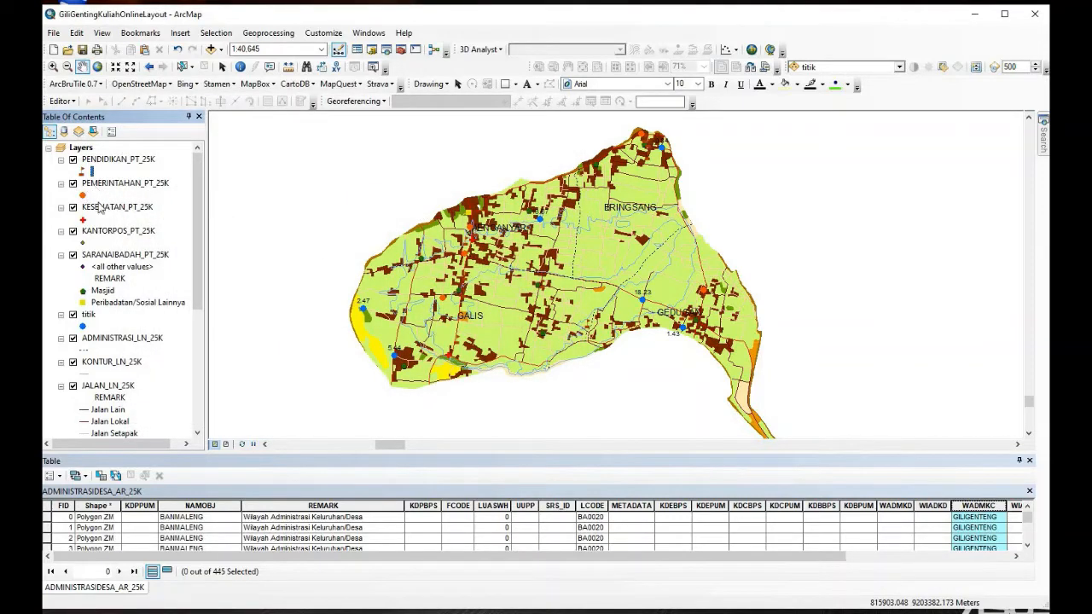
- Examine the marker properties of the KESEHATAN_PT_25K layer's red cross symbol, leaving the symbol as it is
left_click(99, 185)
left_click(84, 220)
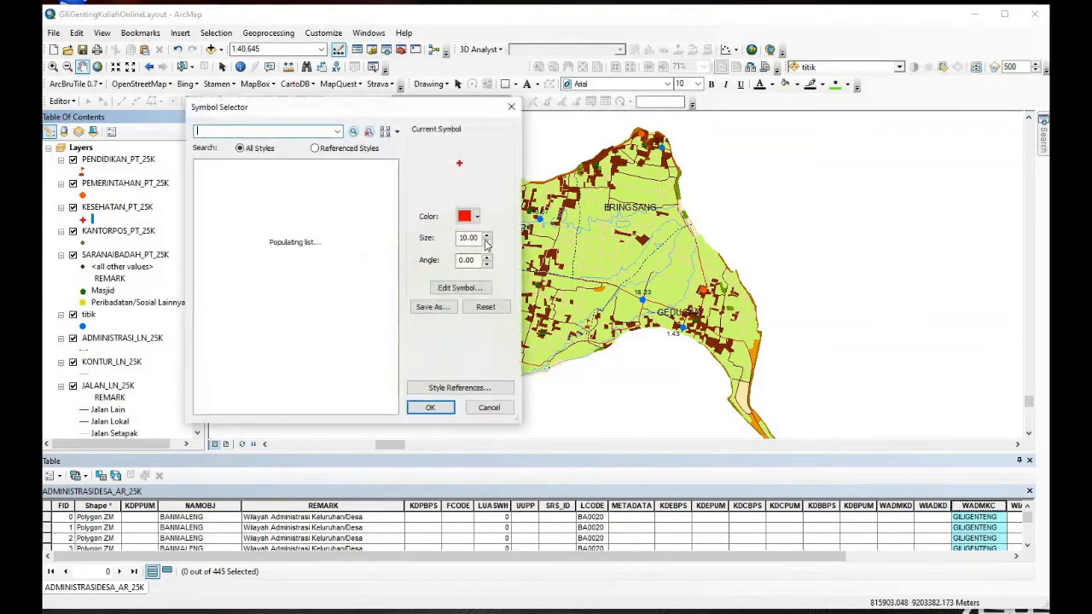
left_click(454, 289)
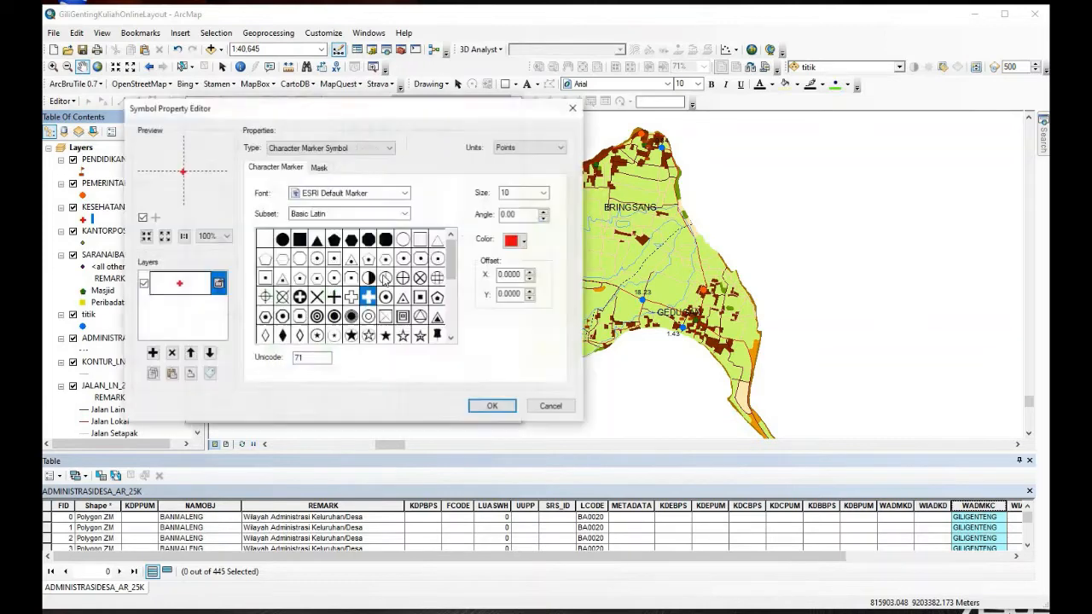
left_click(552, 407)
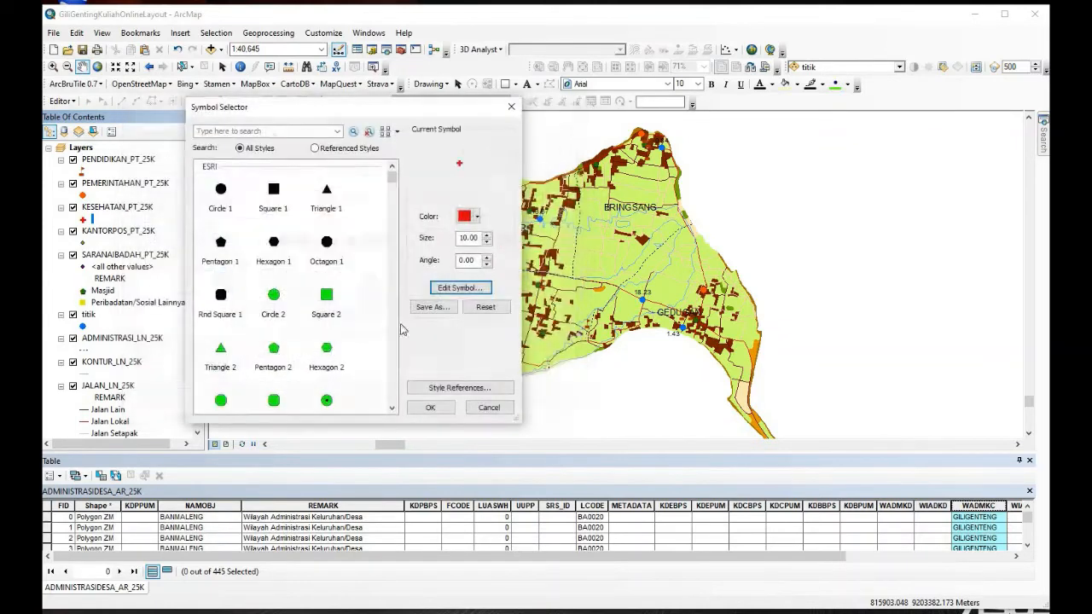
key("Escape")
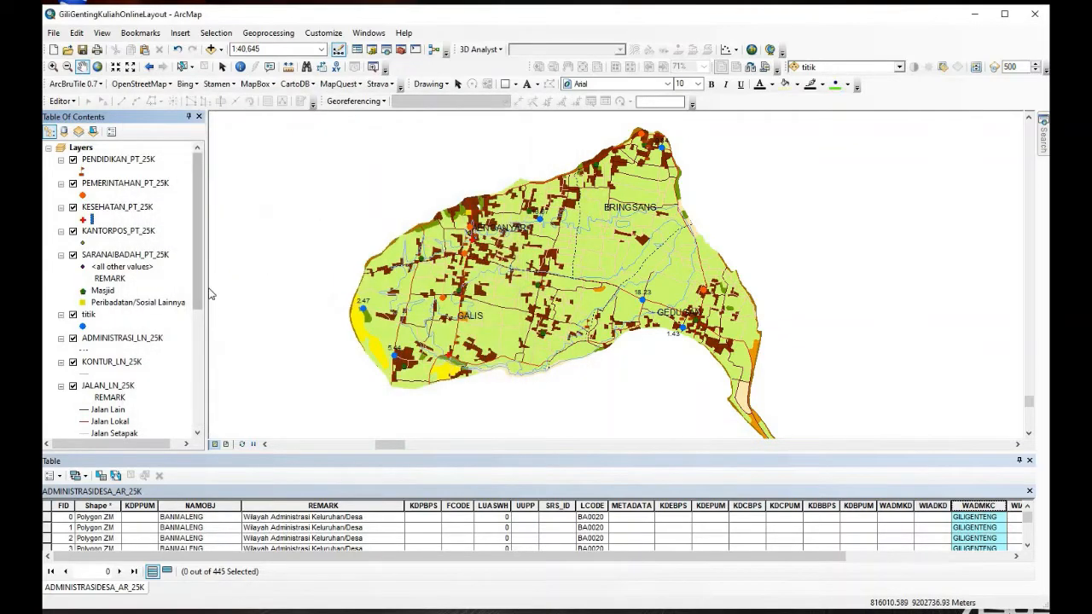
- Inspect the JALAN_LN_25K layer's unique-values symbology with REMARK as the value field, discarding any changes
scroll(204, 295, "down", 4)
left_click(138, 254)
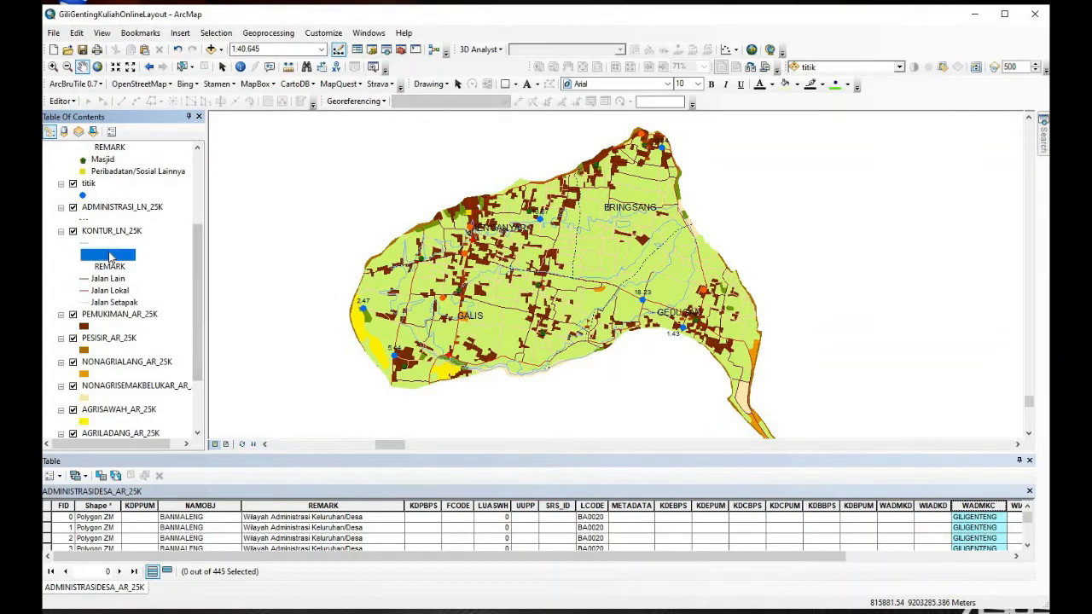
left_click(141, 255)
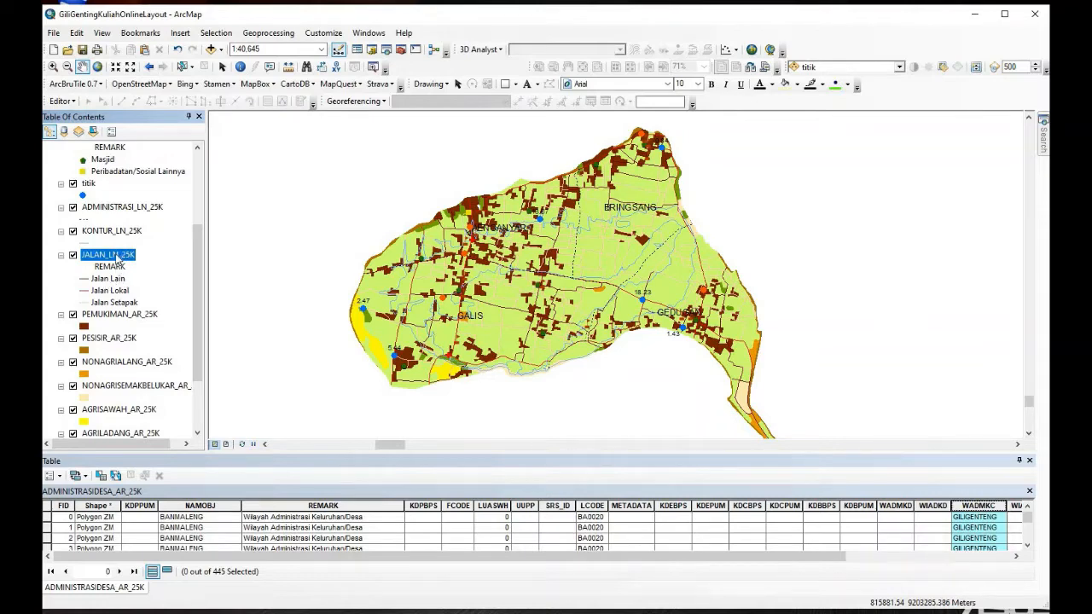
right_click(118, 258)
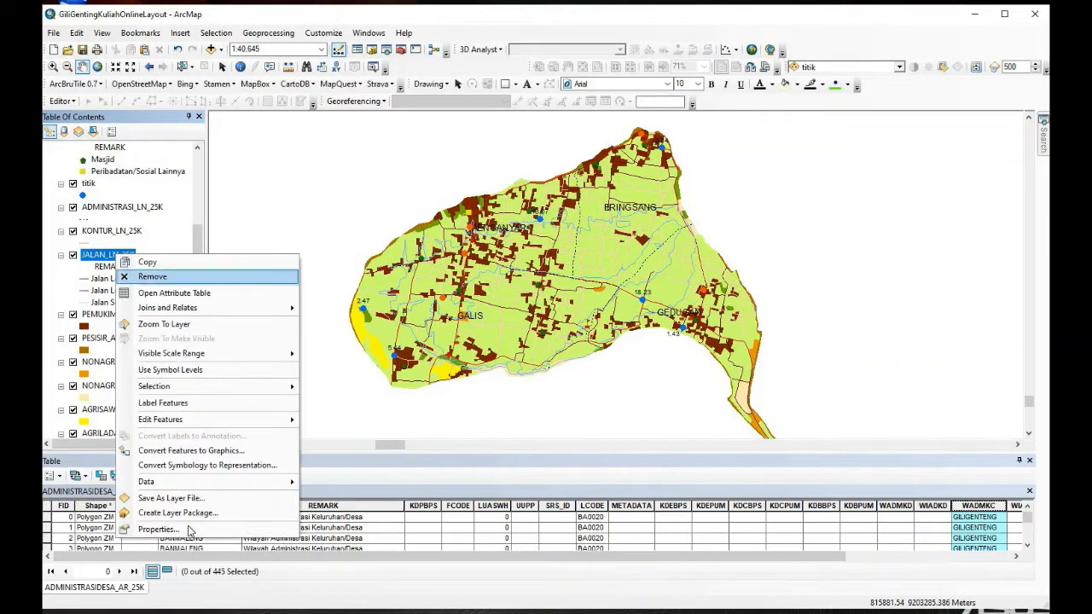
left_click(192, 529)
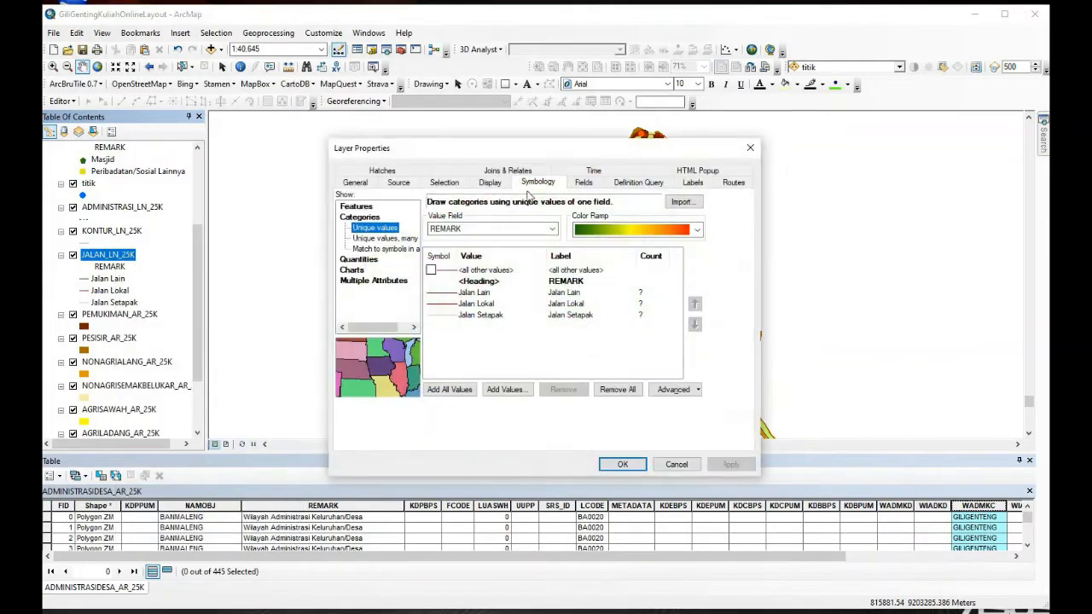
left_click(476, 226)
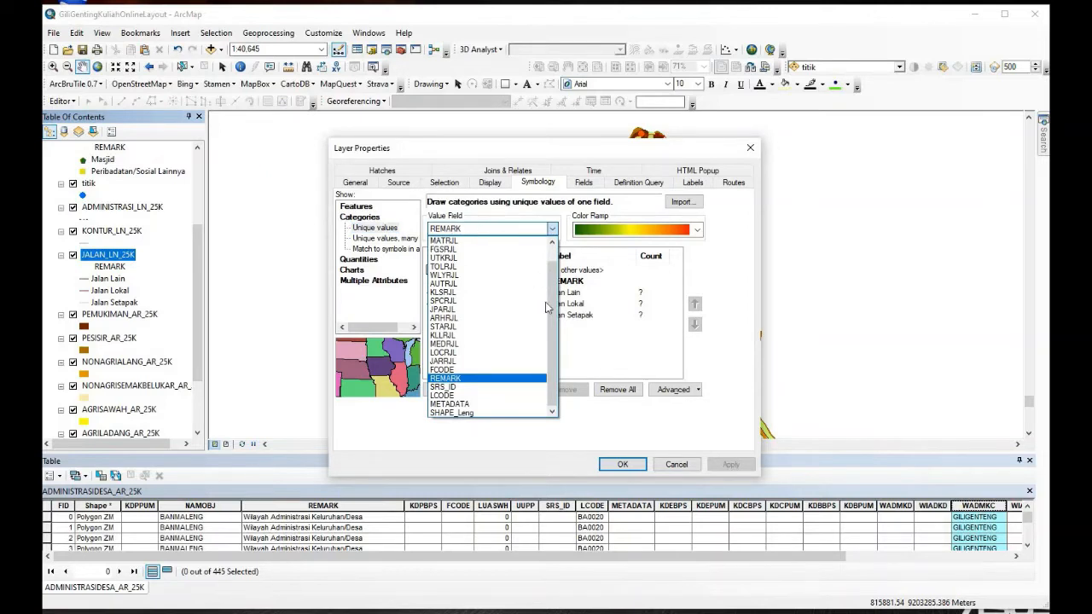
left_click(478, 378)
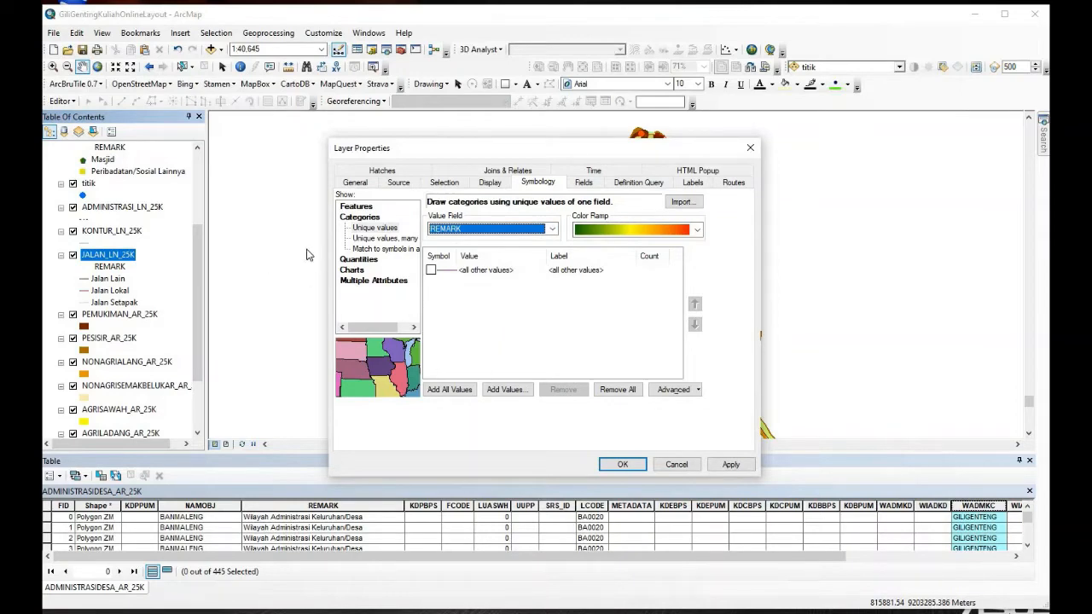
left_click(680, 464)
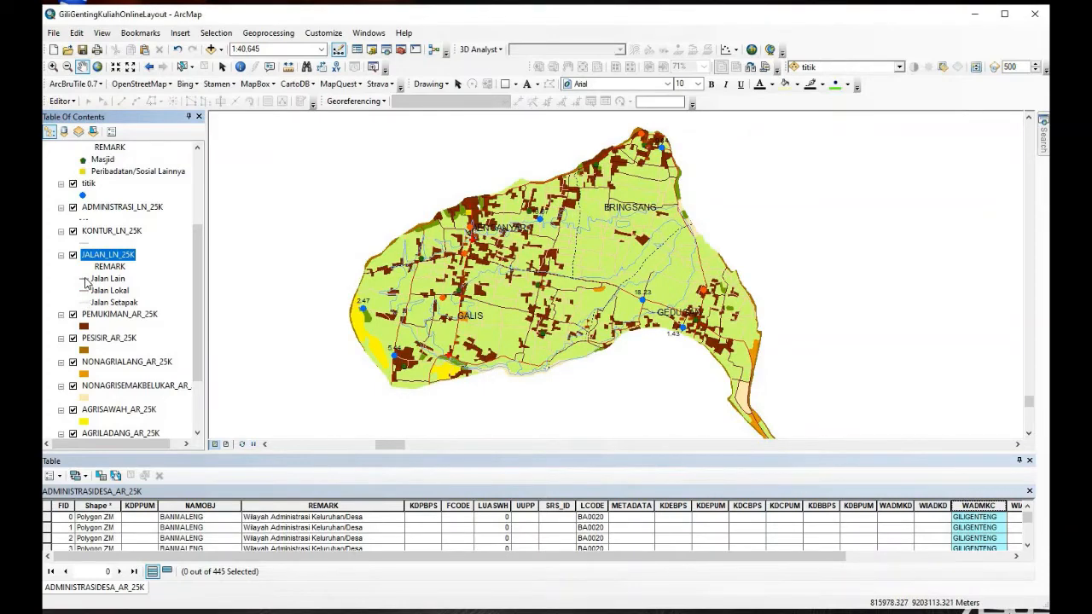
- Look at the line symbol choices for the Jalan Lain category of the road layer, keeping its current symbol
double_click(102, 280)
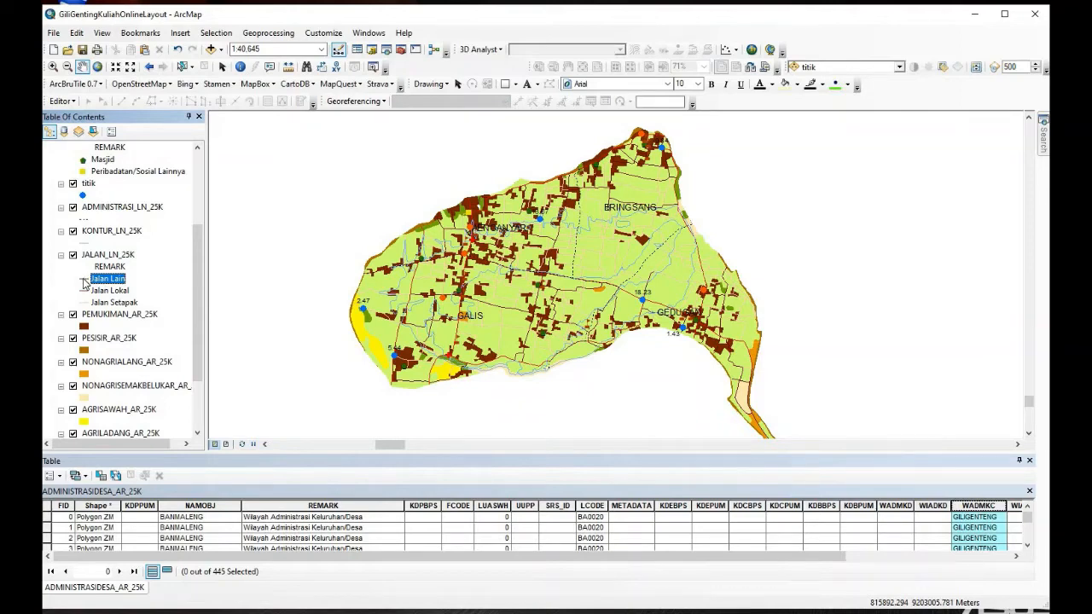
left_click(83, 279)
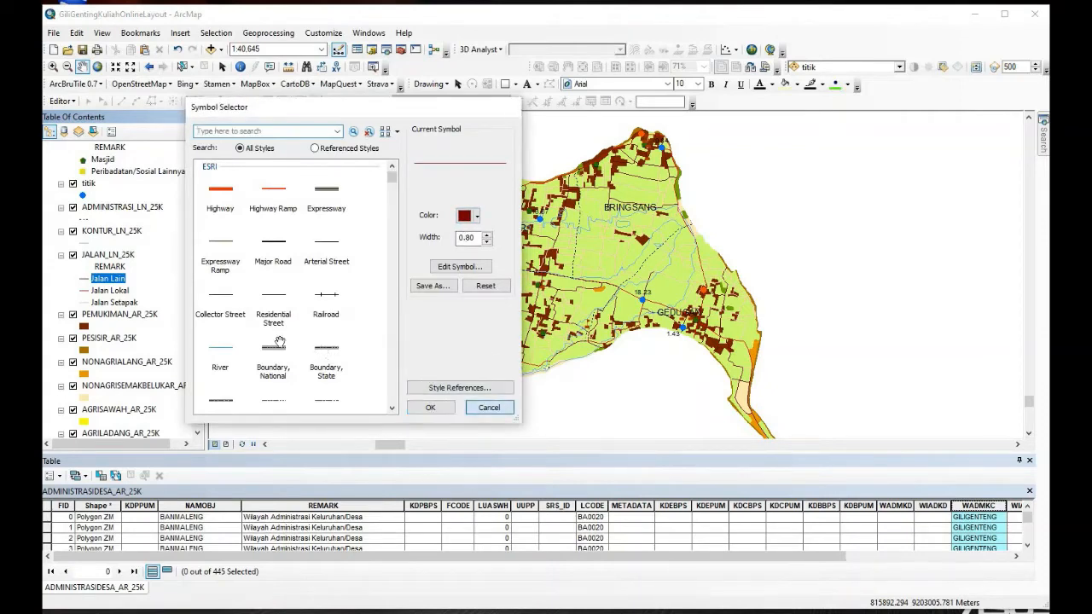
left_click(492, 408)
- Switch the Gili Genting map from data view to layout view
scroll(210, 335, "down", 3)
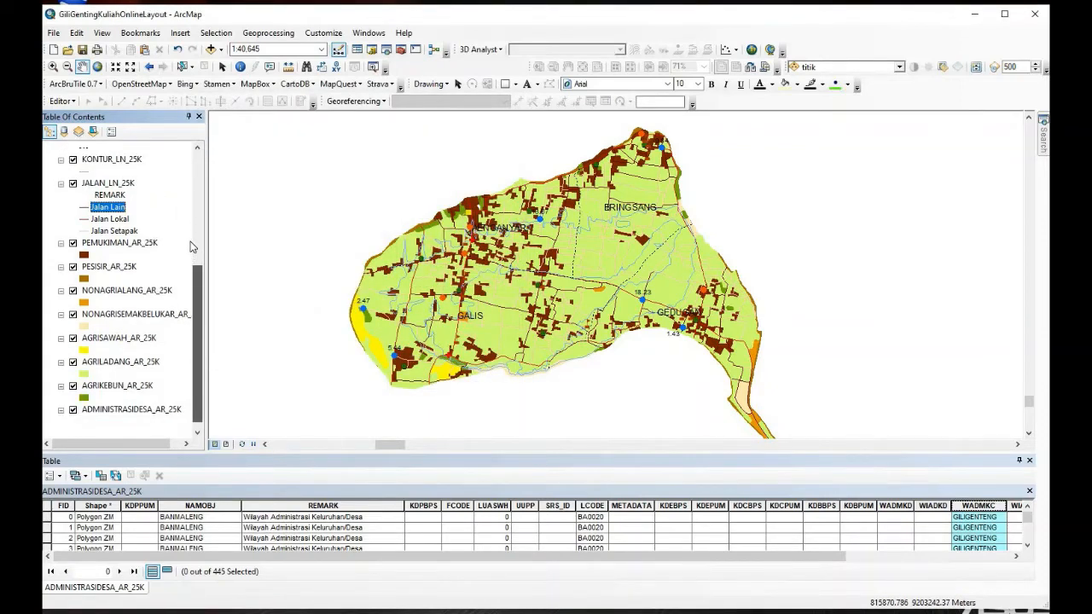
scroll(209, 335, "up", 5)
scroll(623, 225, "up", 3)
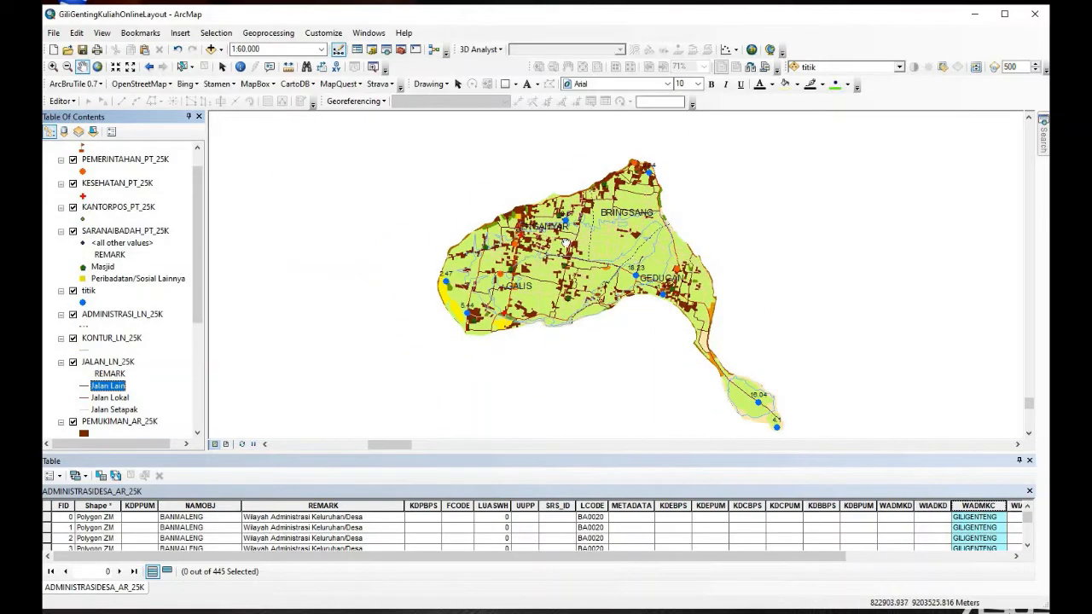
left_click(227, 445)
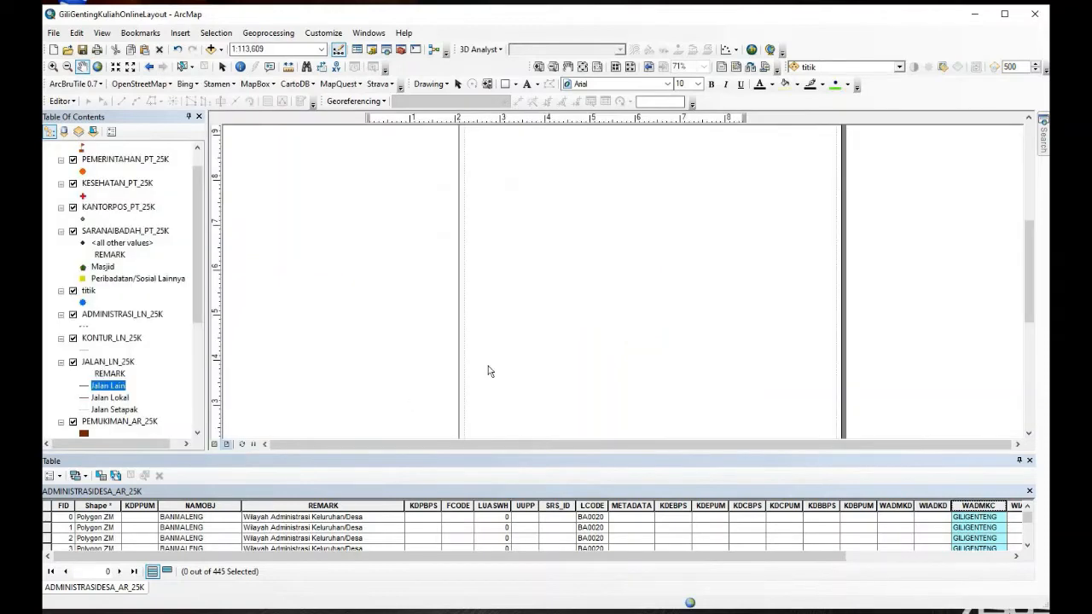
scroll(629, 298, "up", 3)
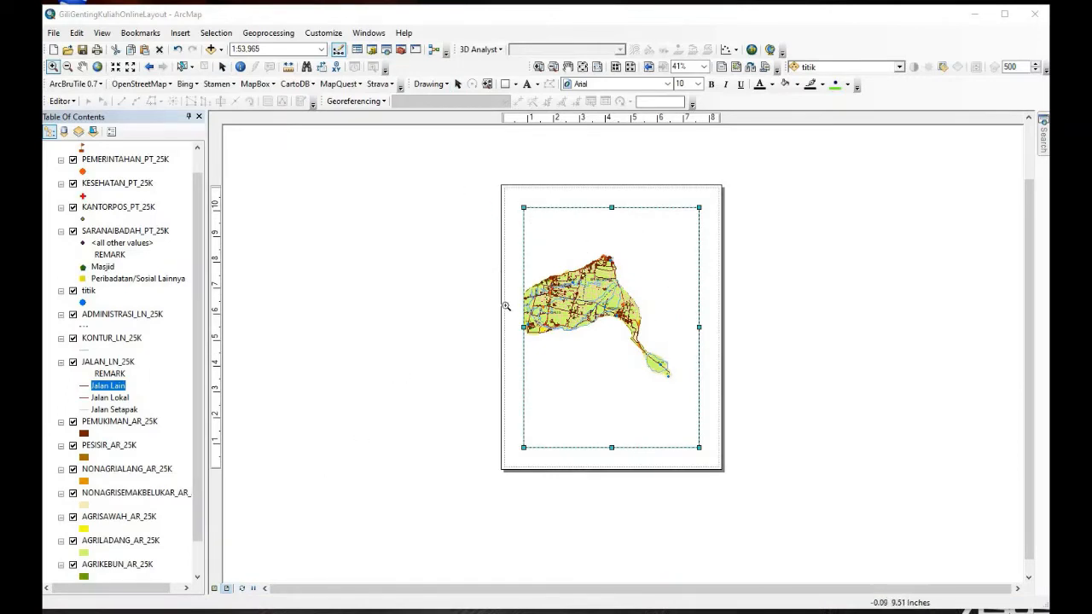
- Set the layout page to A4 (8.3 x 11.7 in) paper in landscape orientation
left_click(54, 32)
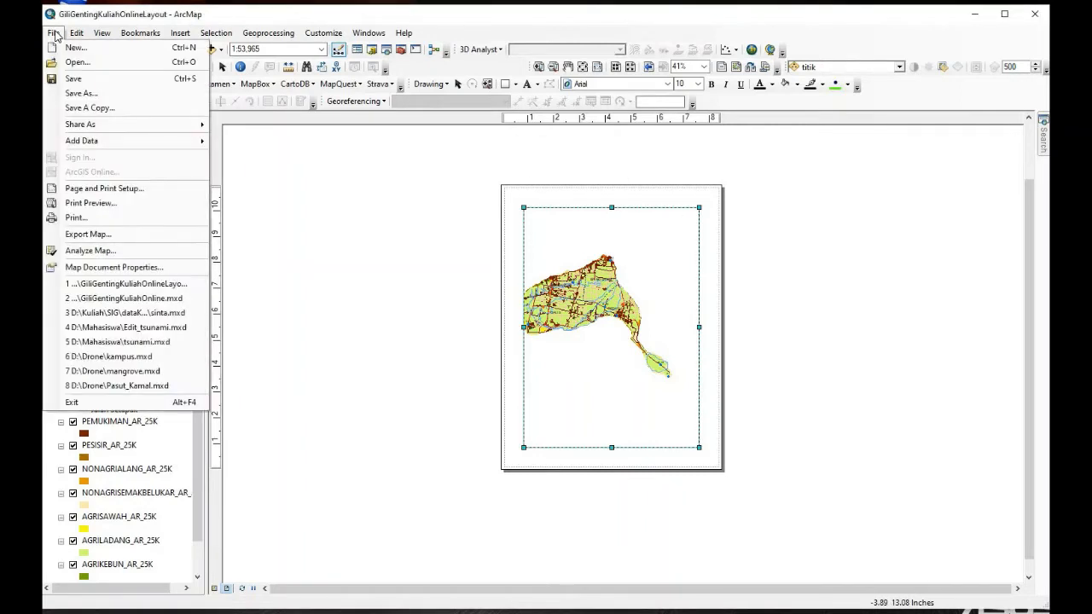
left_click(111, 189)
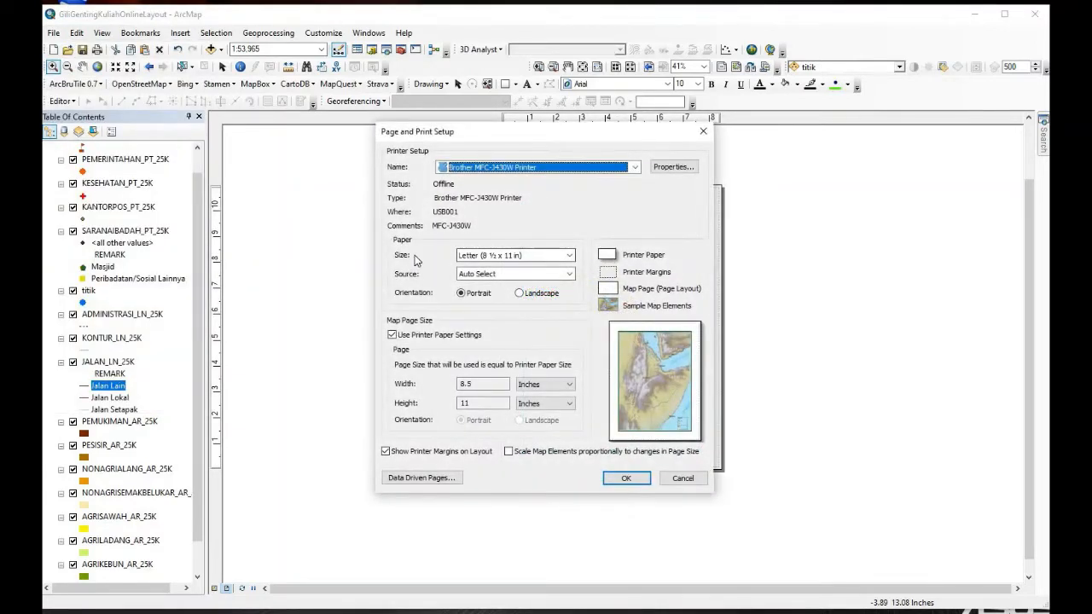
left_click(565, 257)
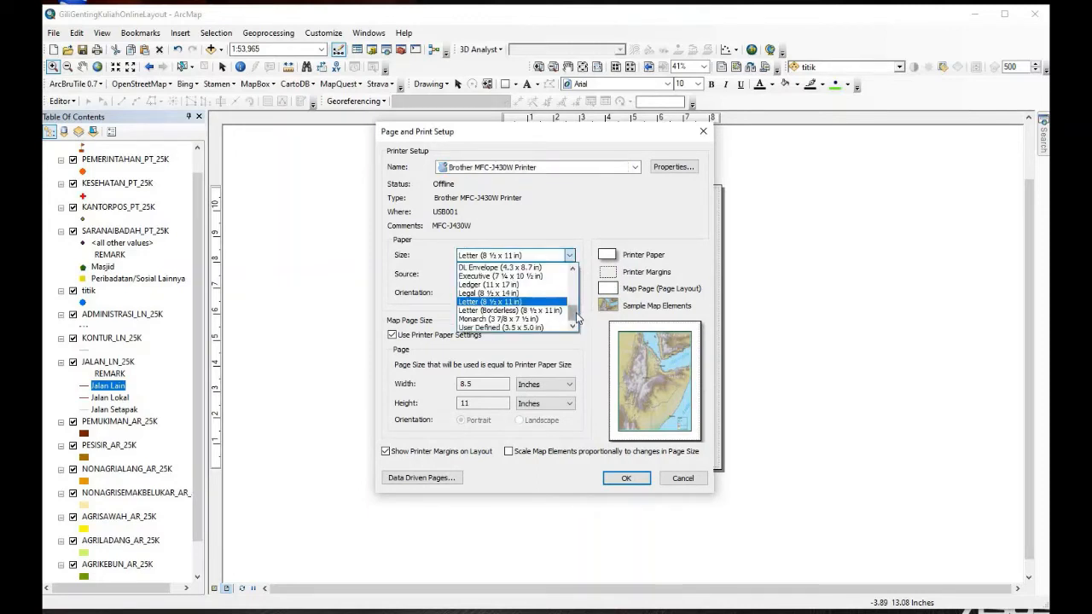
left_click_drag(575, 307, 536, 285)
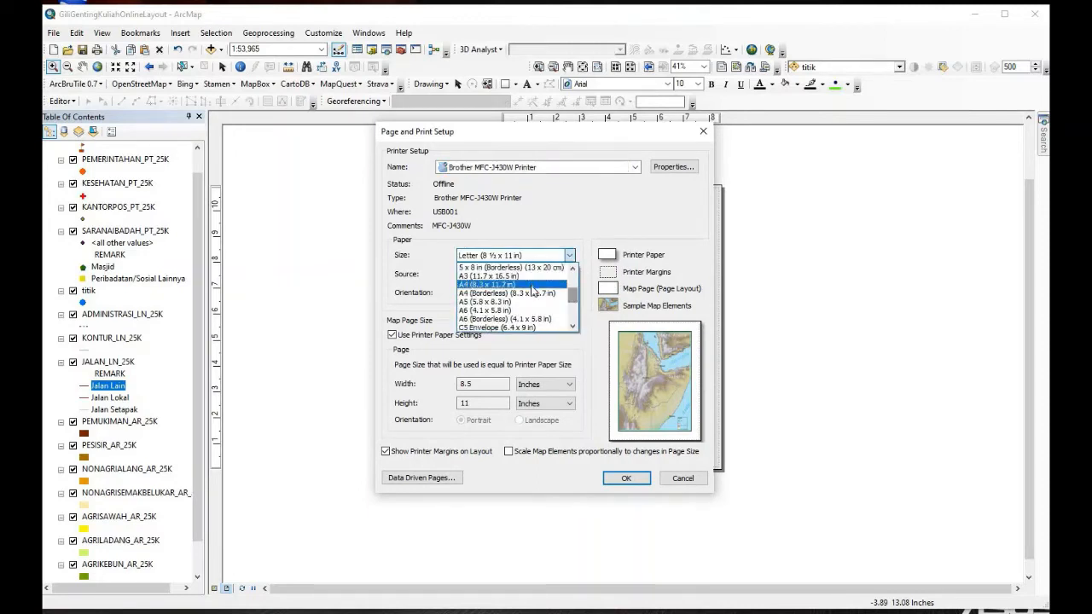
left_click(511, 286)
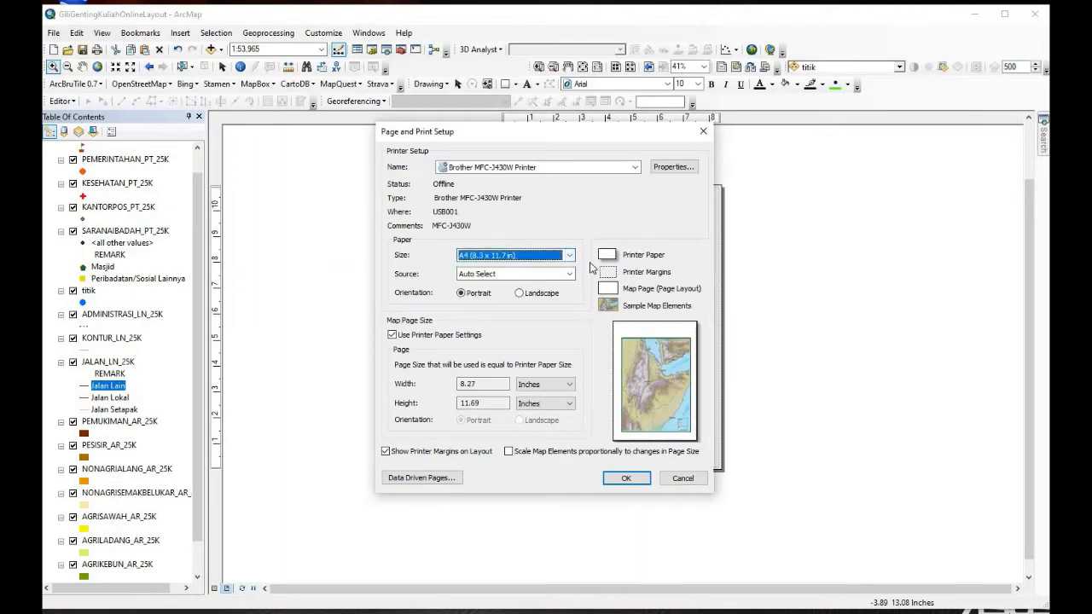
left_click(535, 295)
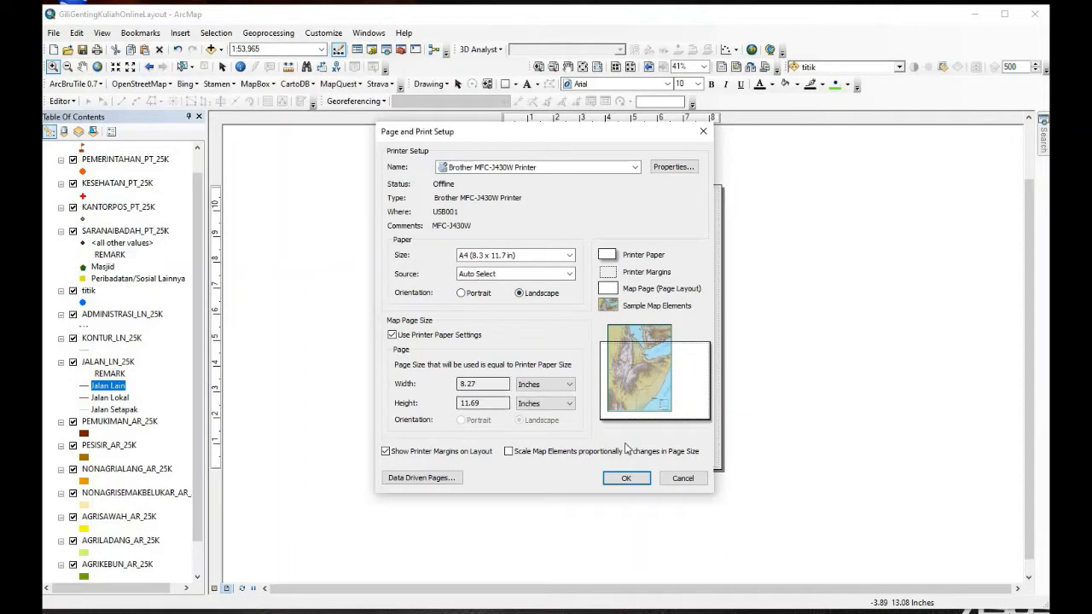
left_click(624, 474)
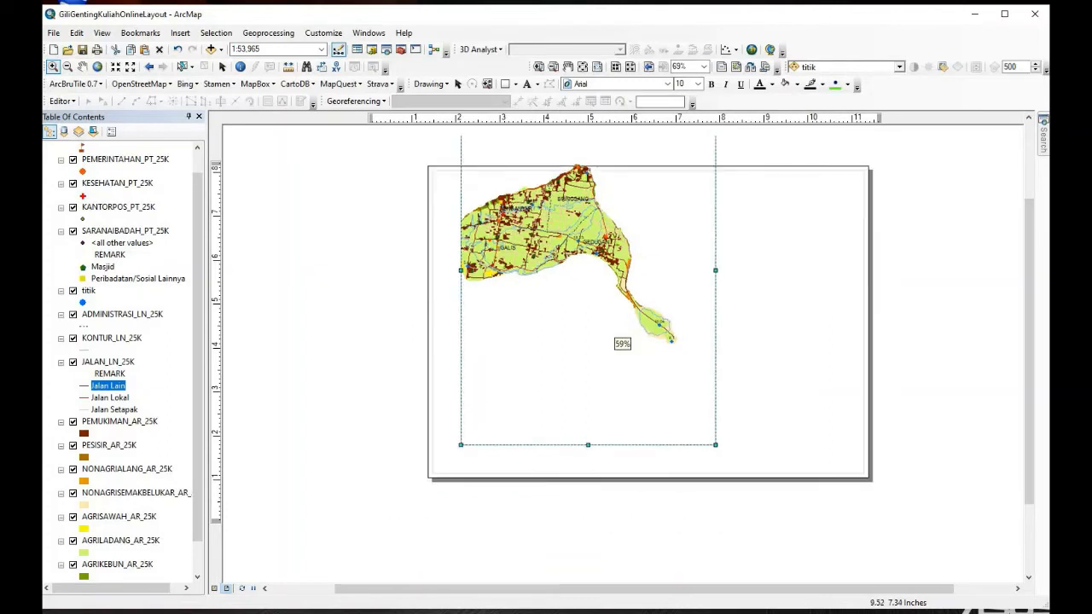
left_click(1028, 118)
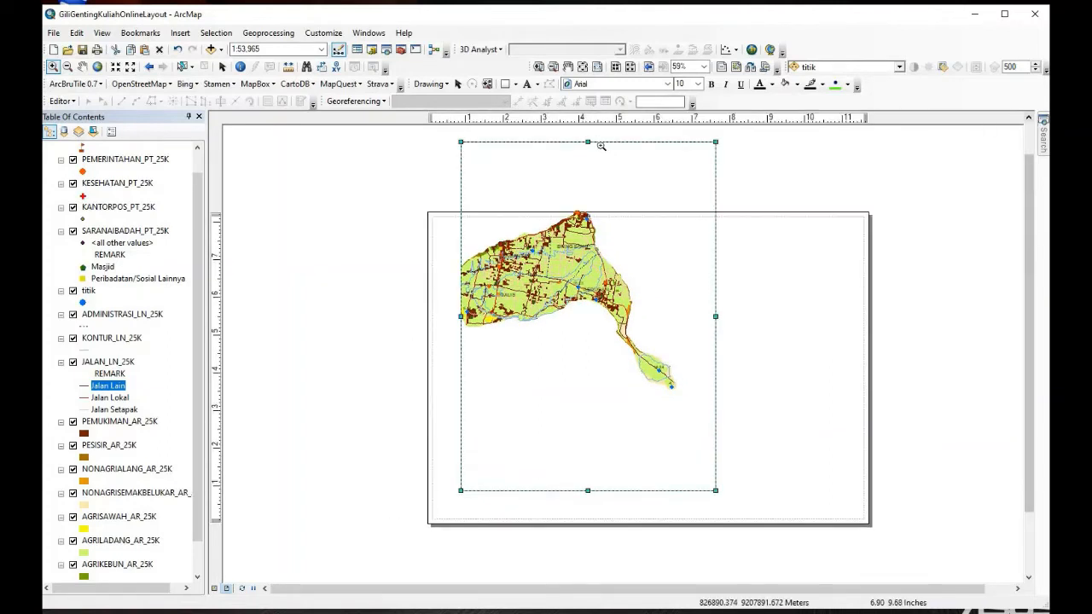
- Lower the data frame's upper edge so the frame fits inside the landscape page, and enlarge the page display
left_click(222, 67)
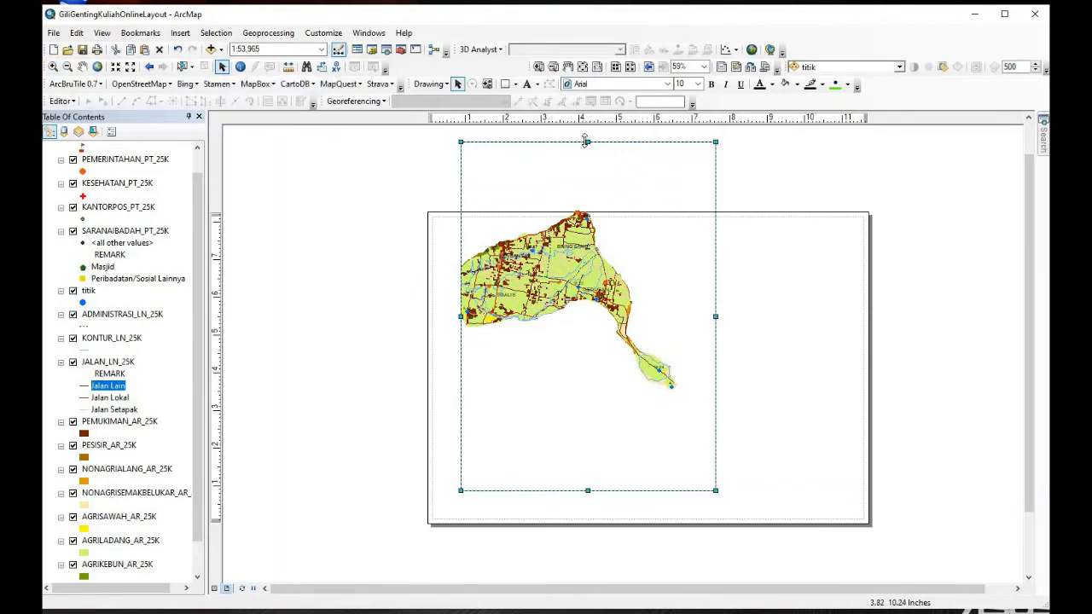
left_click_drag(587, 143, 588, 244)
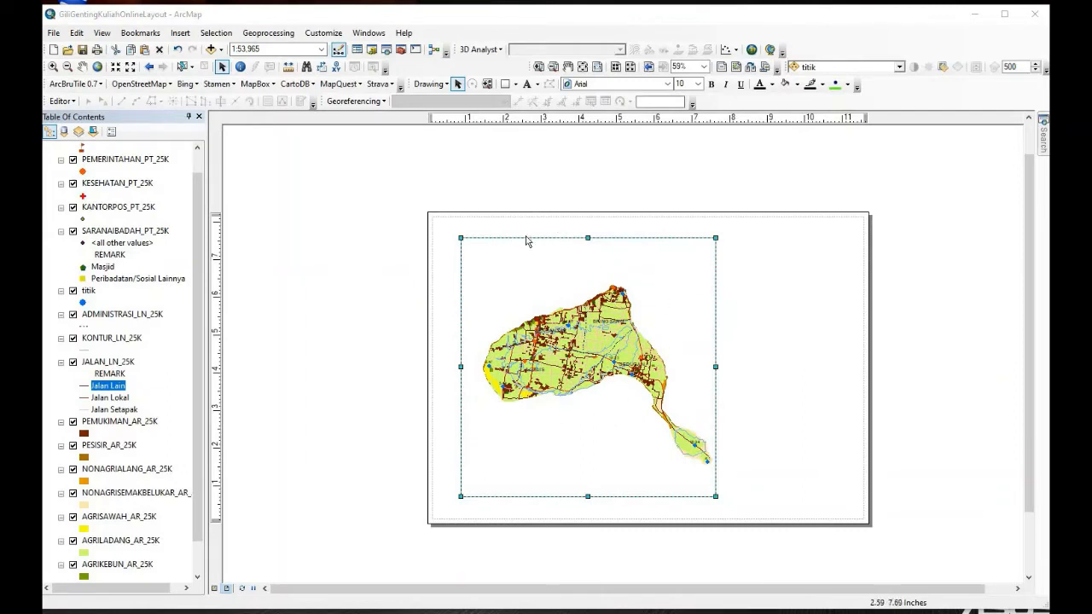
left_click(582, 66)
left_click(595, 259)
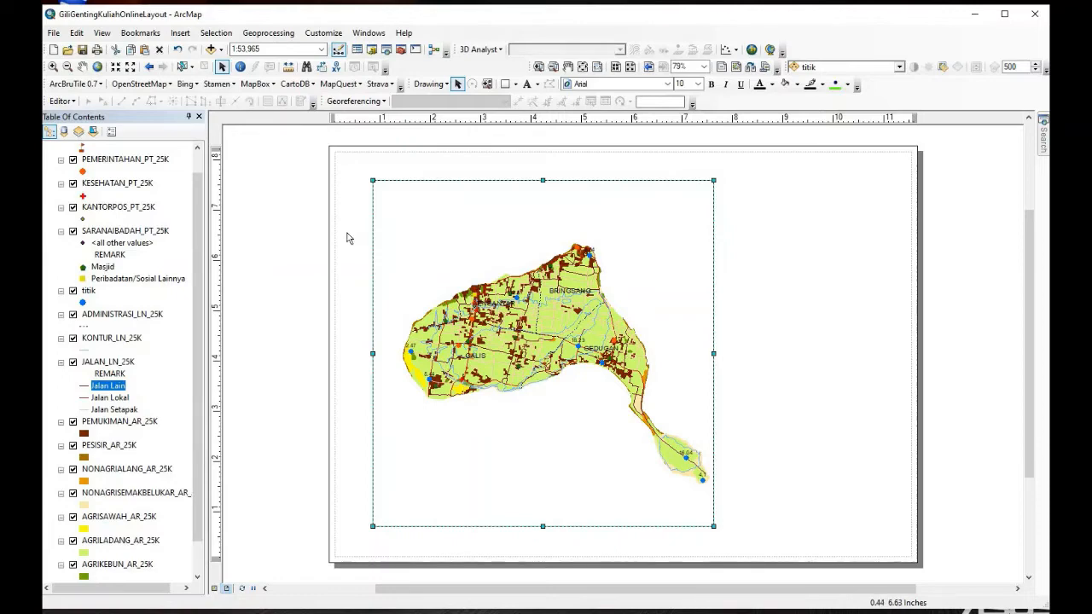
- Add a graticule with lines and labels to the data frame, with parallels and meridians every 30 seconds, and apply it
left_click(413, 225)
left_click(414, 226)
right_click(415, 226)
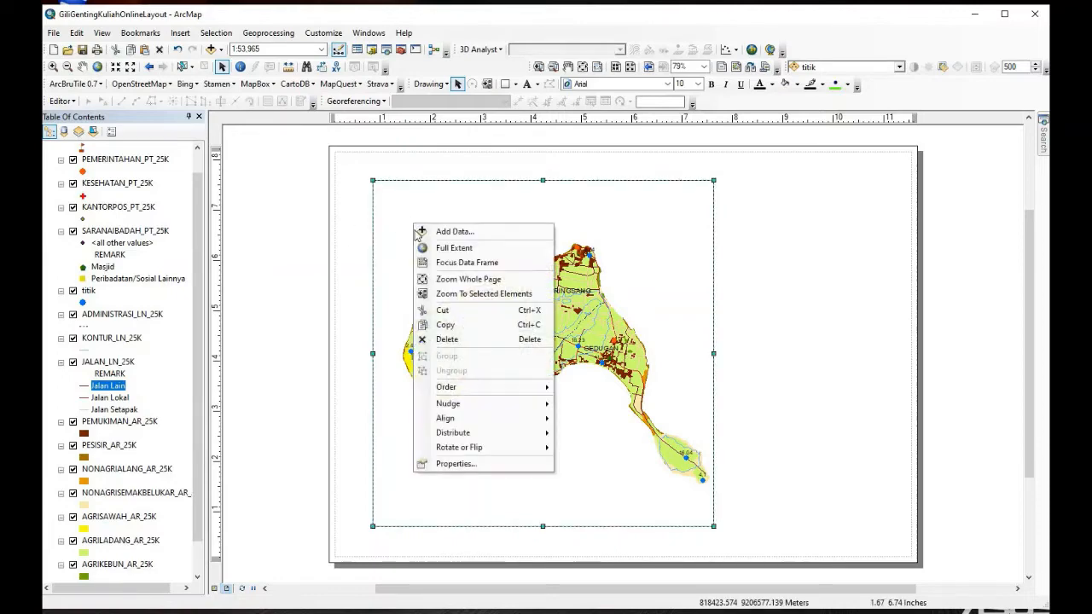
left_click(469, 465)
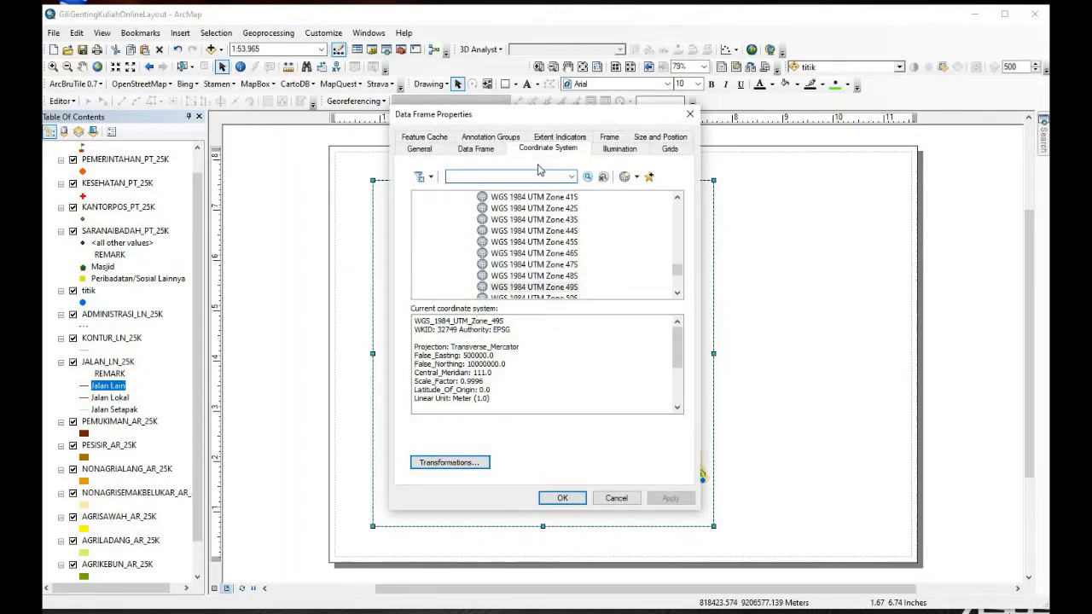
left_click(668, 150)
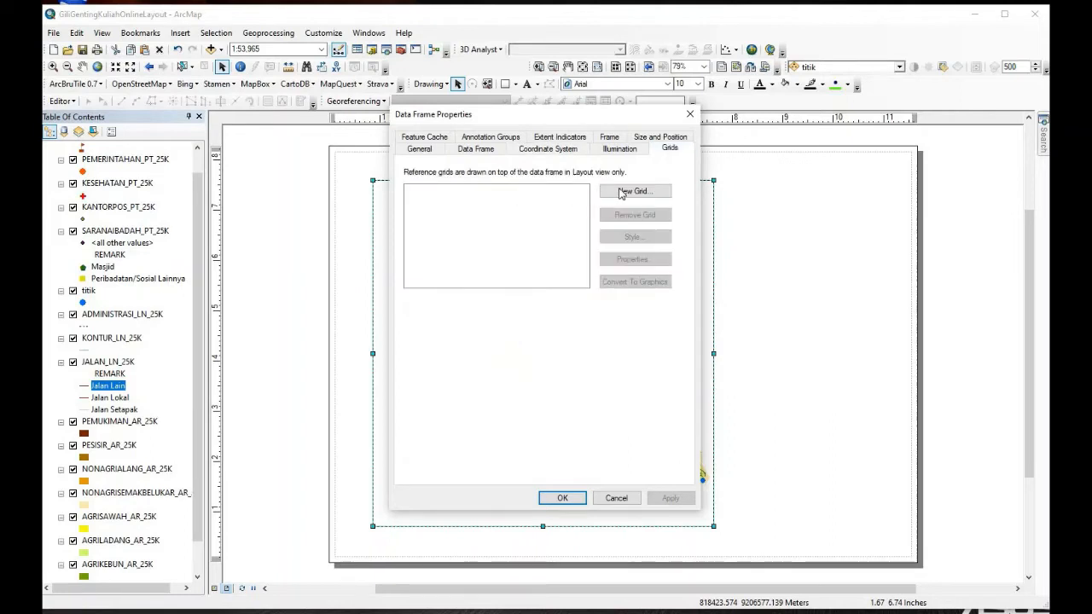
left_click(622, 192)
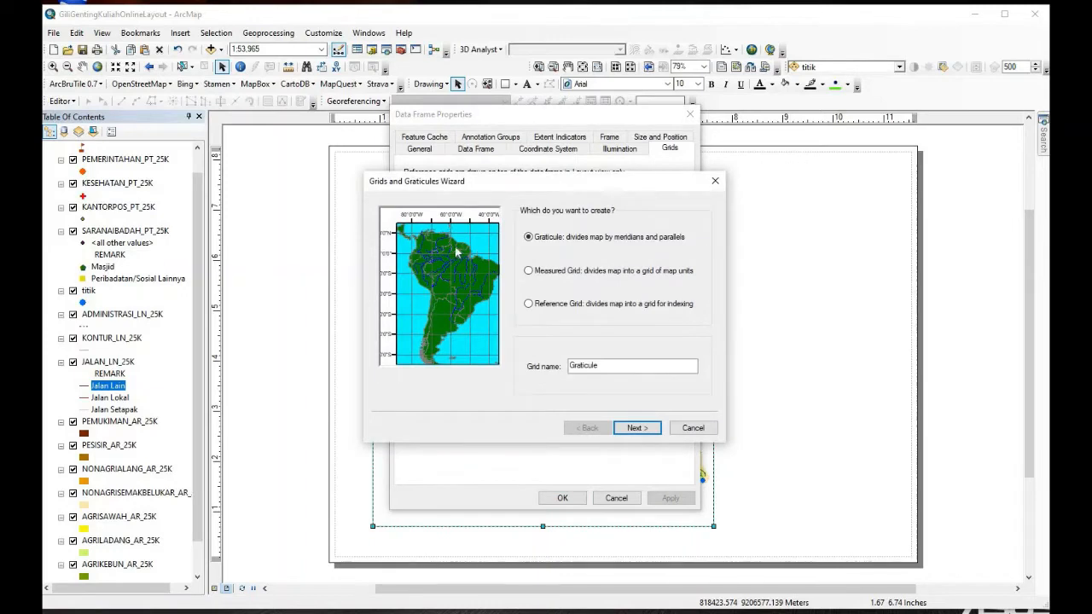
left_click(557, 273)
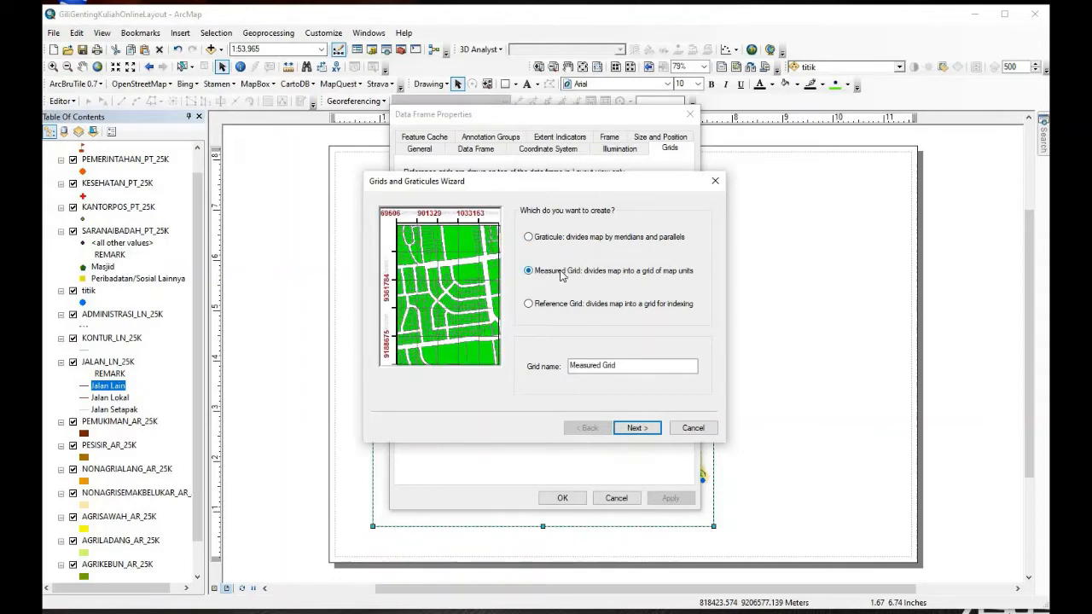
left_click(552, 242)
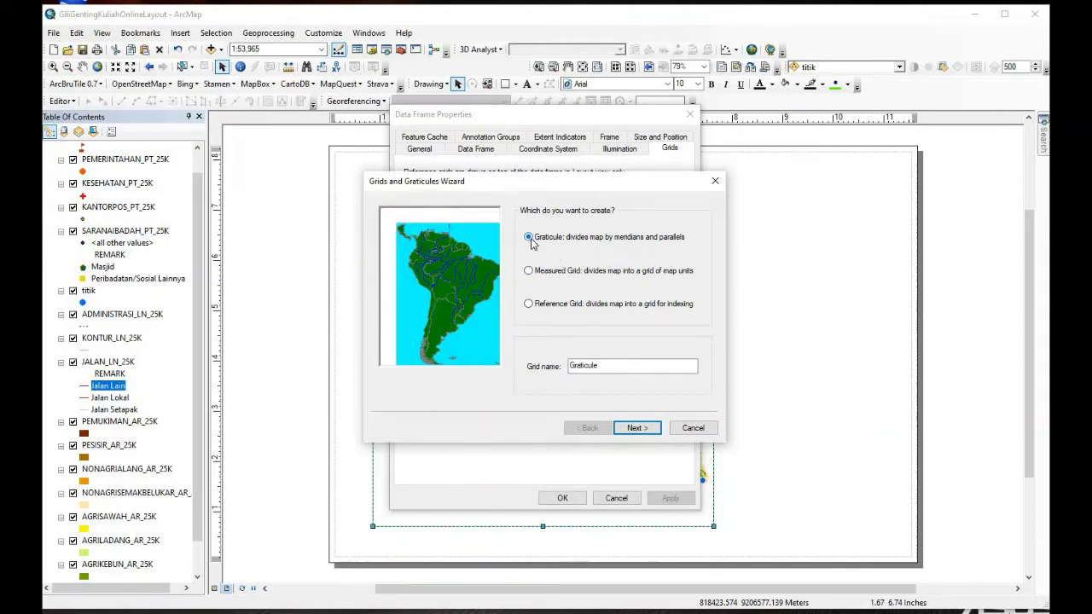
left_click(646, 428)
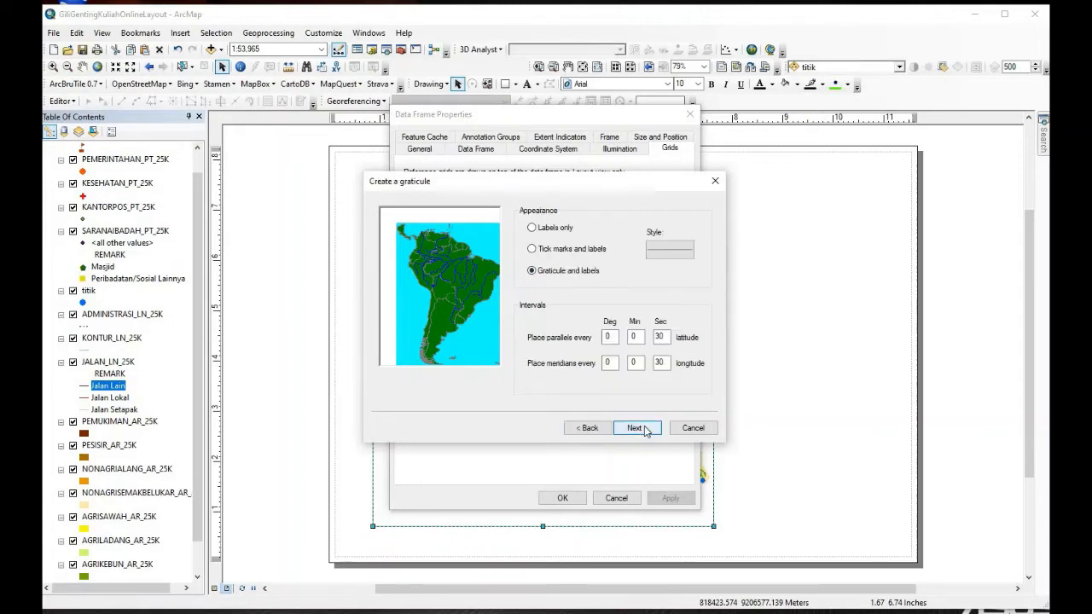
left_click(645, 427)
left_click(644, 427)
left_click(636, 427)
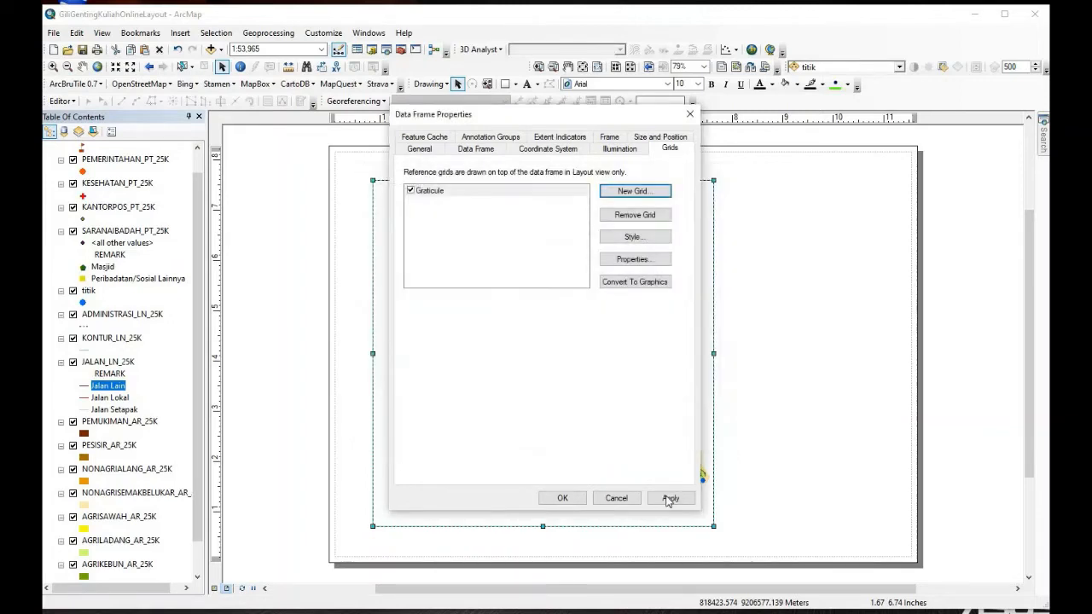
left_click(671, 497)
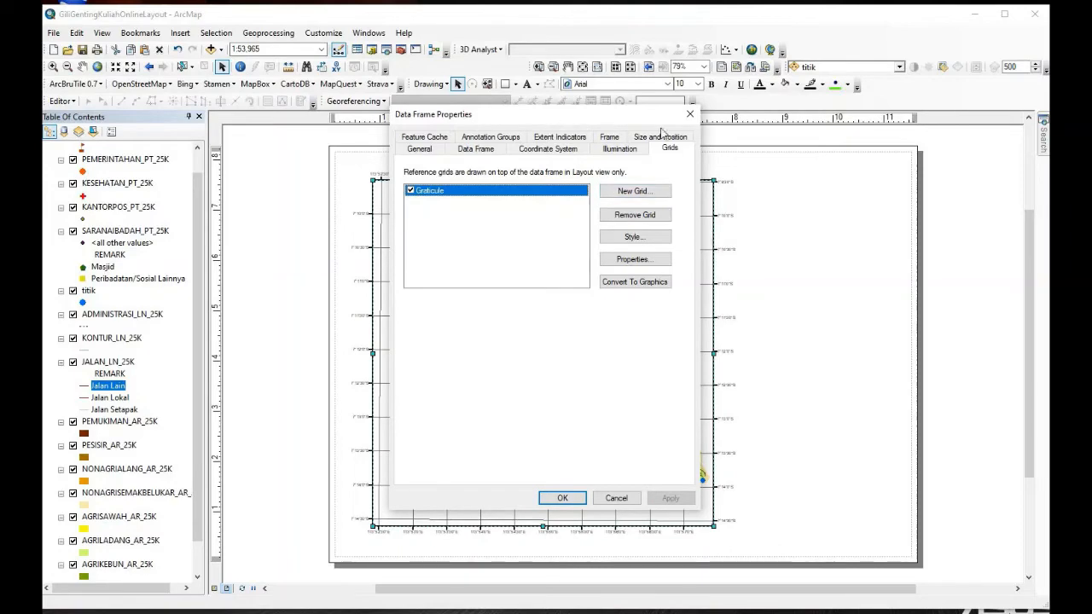
- Change the graticule's style to Graticule with sub ticks and apply it to the data frame
left_click_drag(561, 122, 864, 114)
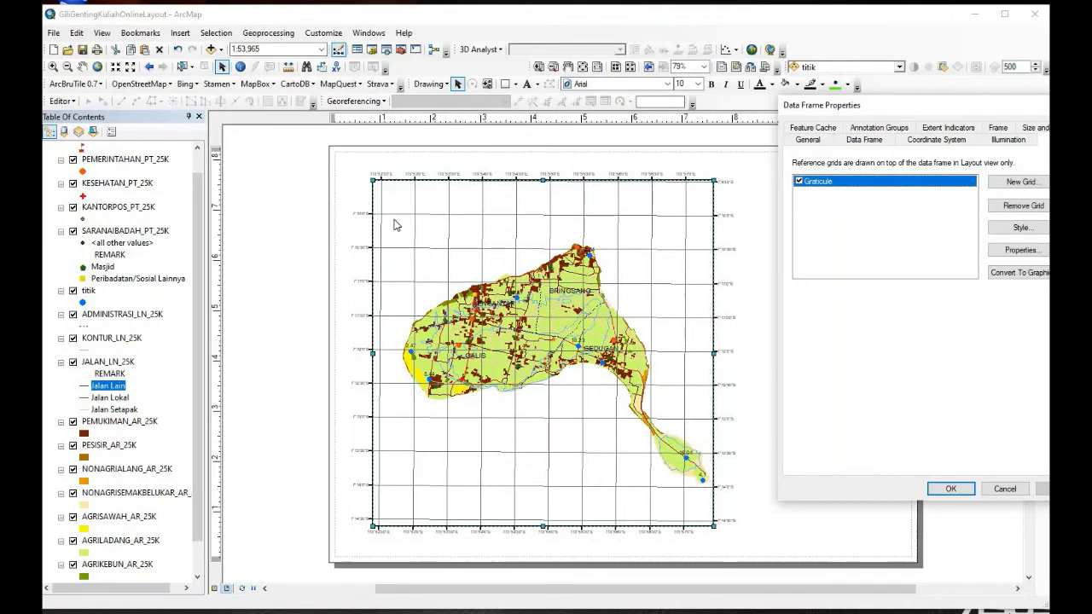
left_click(1021, 229)
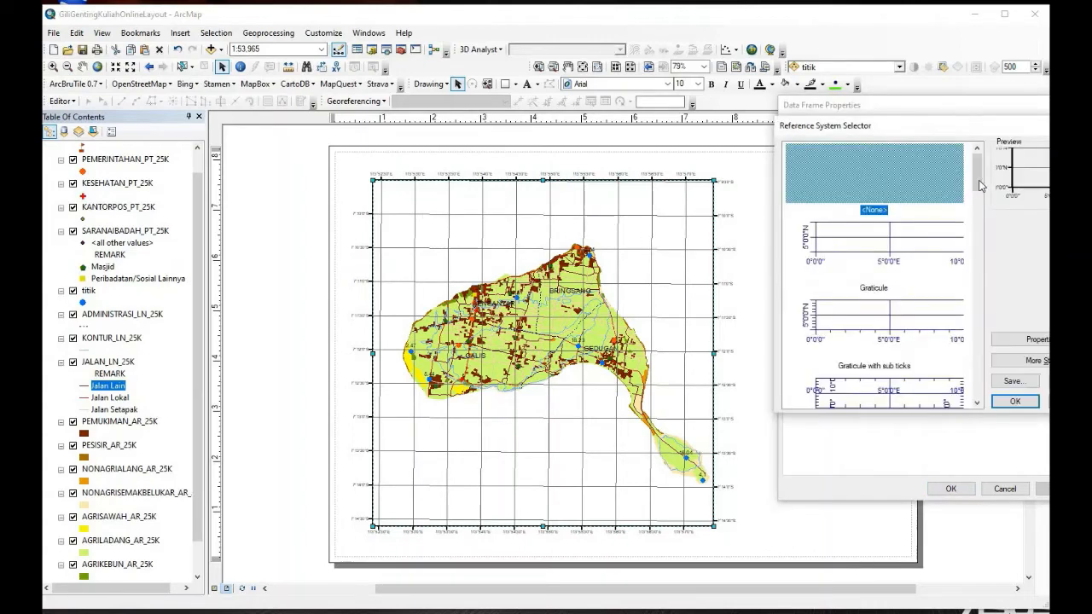
scroll(981, 196, "down", 1)
scroll(981, 195, "up", 1)
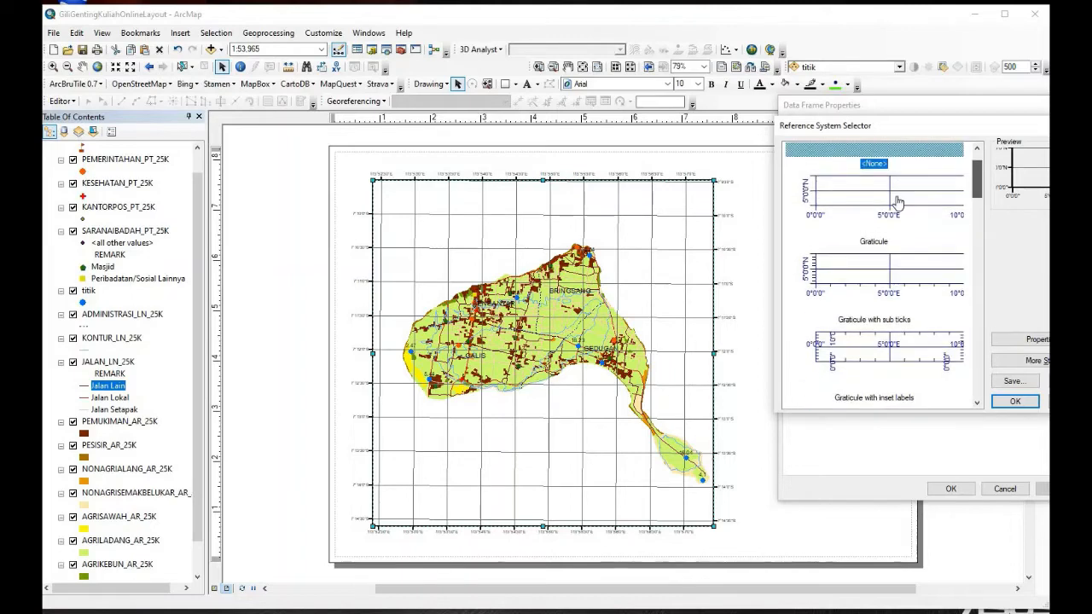
left_click(866, 271)
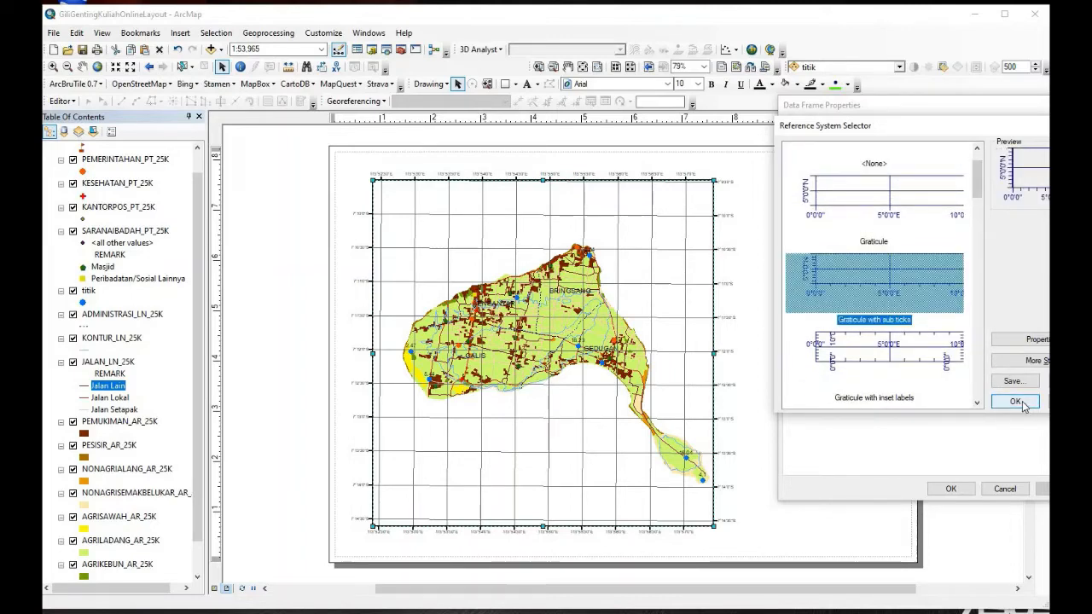
left_click(1015, 402)
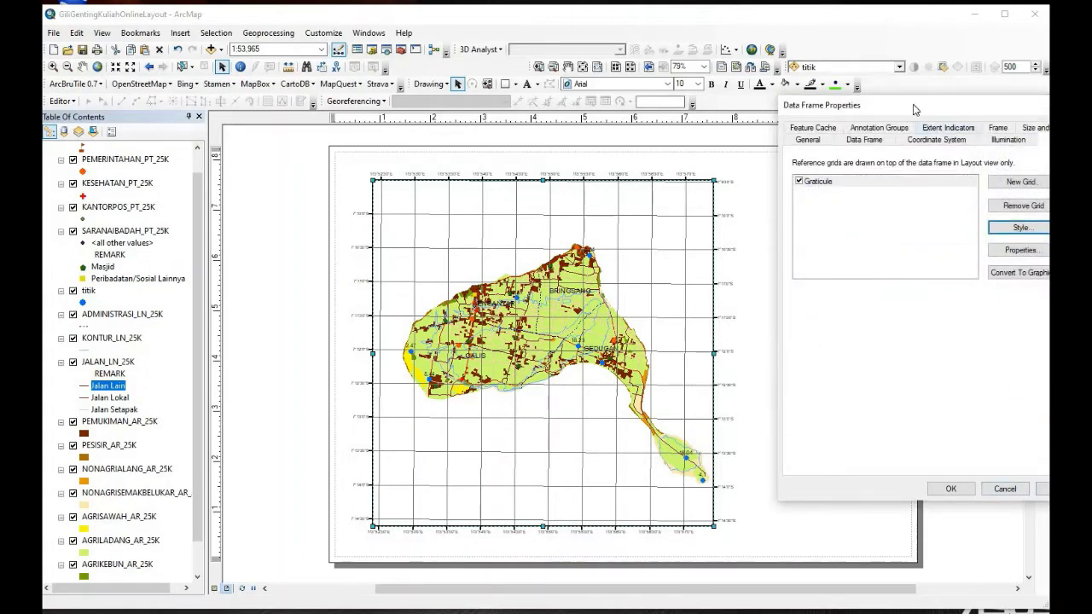
left_click_drag(920, 107, 878, 109)
left_click(1018, 490)
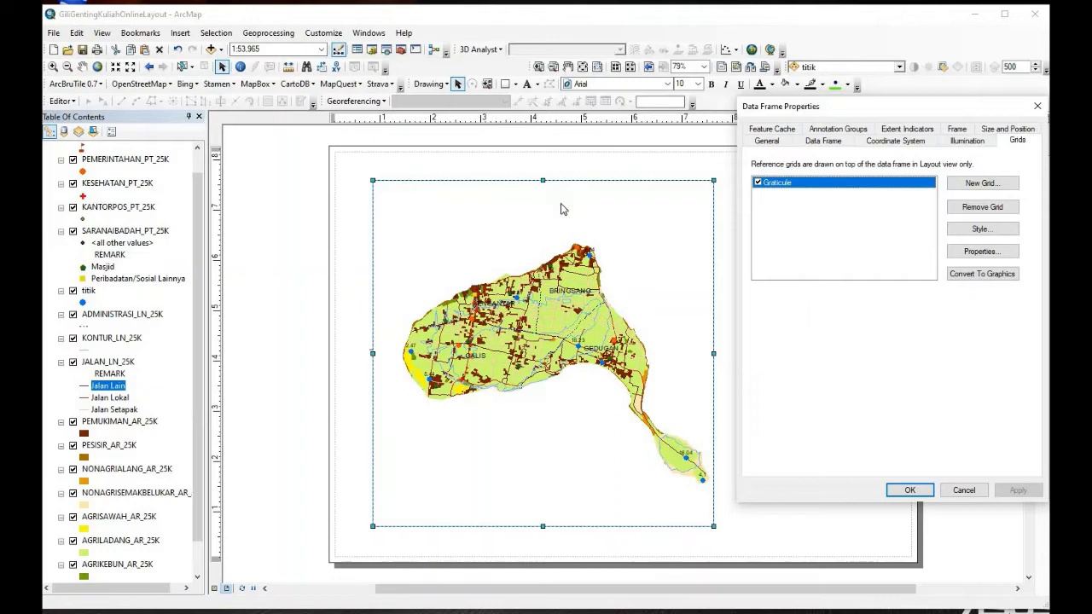
- Set the degrees of the graticule's X and Y axis intervals to 0 and apply the change
left_click(981, 252)
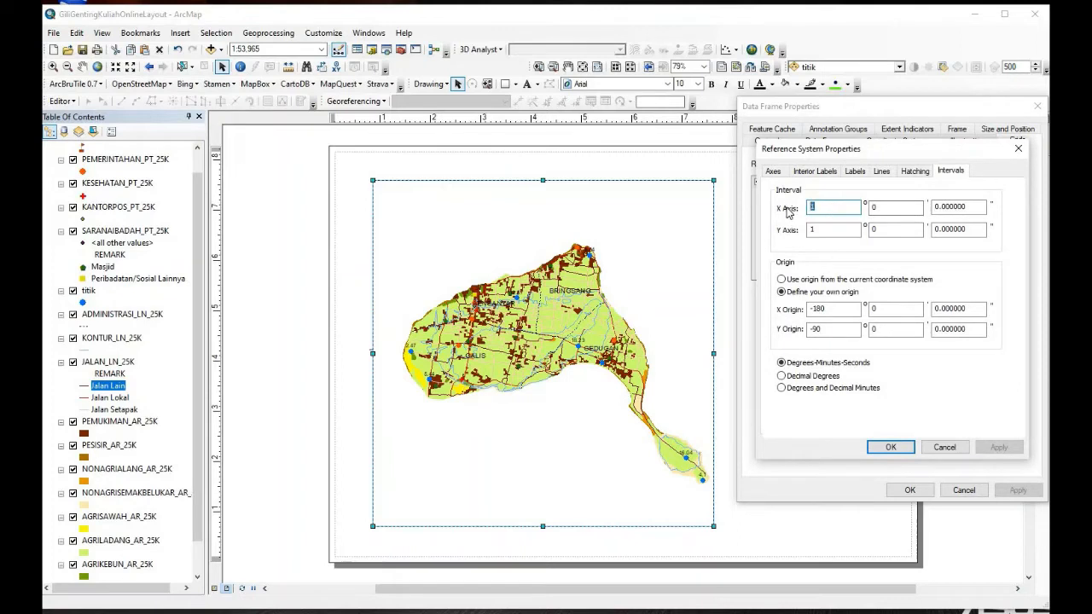
type("0")
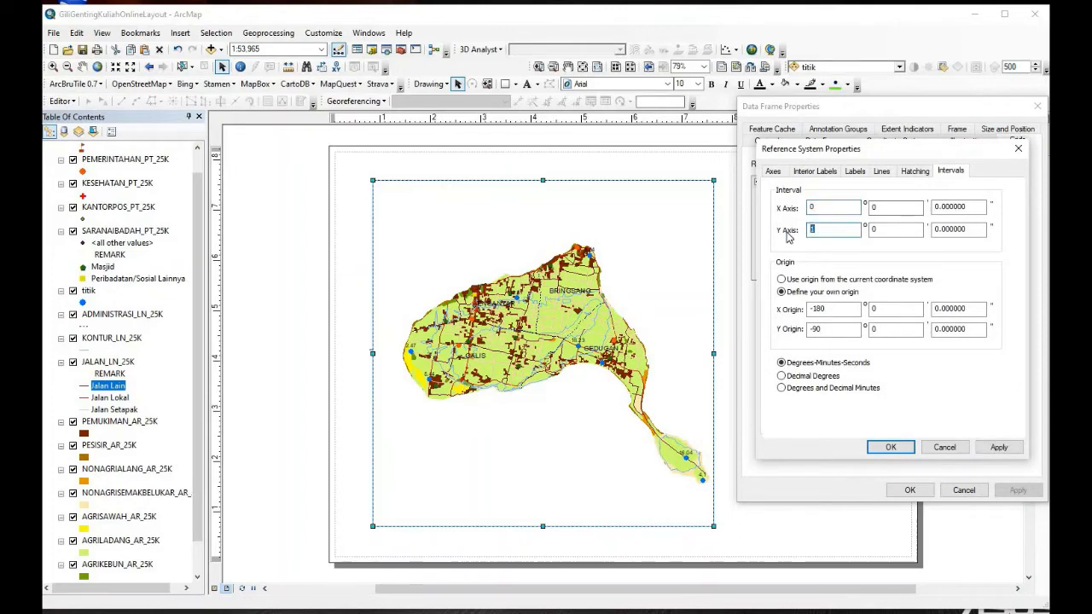
type("0")
left_click(896, 207)
left_click(890, 446)
left_click(1021, 492)
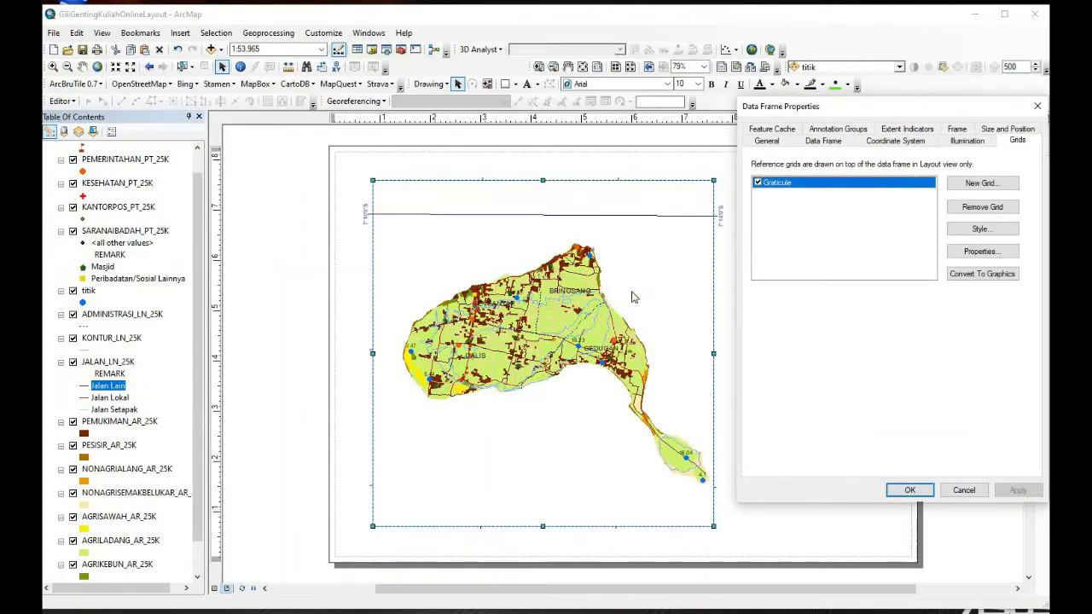
- Set the graticule's X and Y axis intervals to 2 minutes and accept the data frame's grid settings
left_click(982, 251)
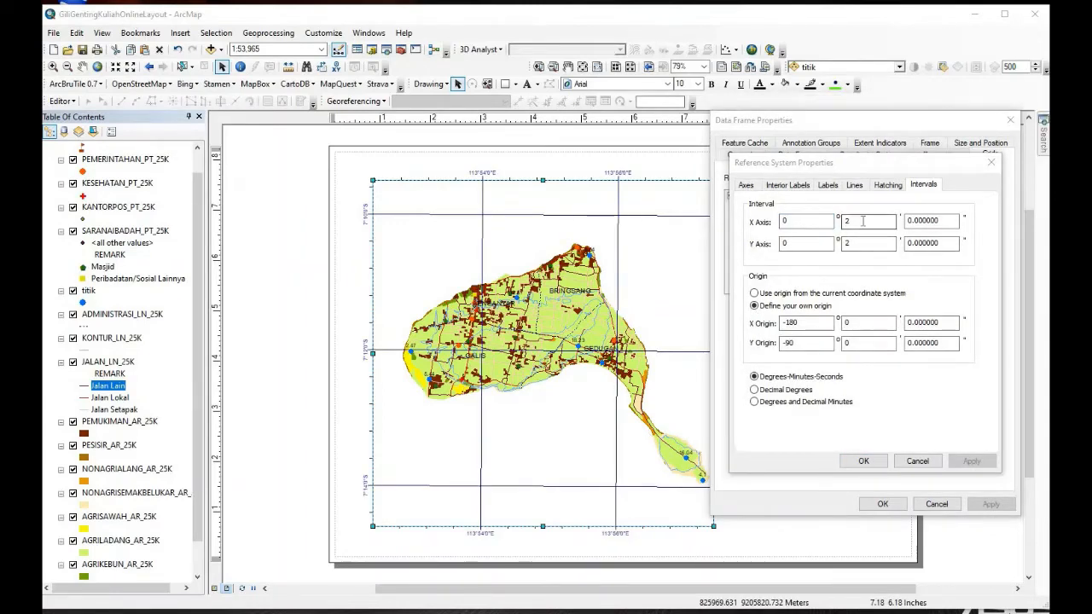
left_click(874, 242)
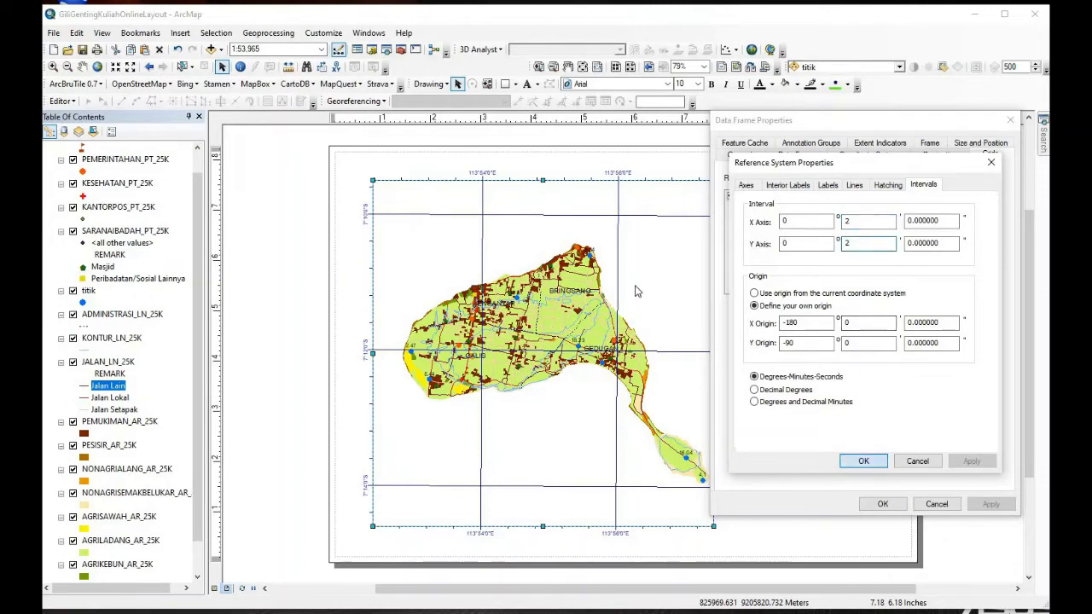
left_click(863, 461)
left_click(884, 504)
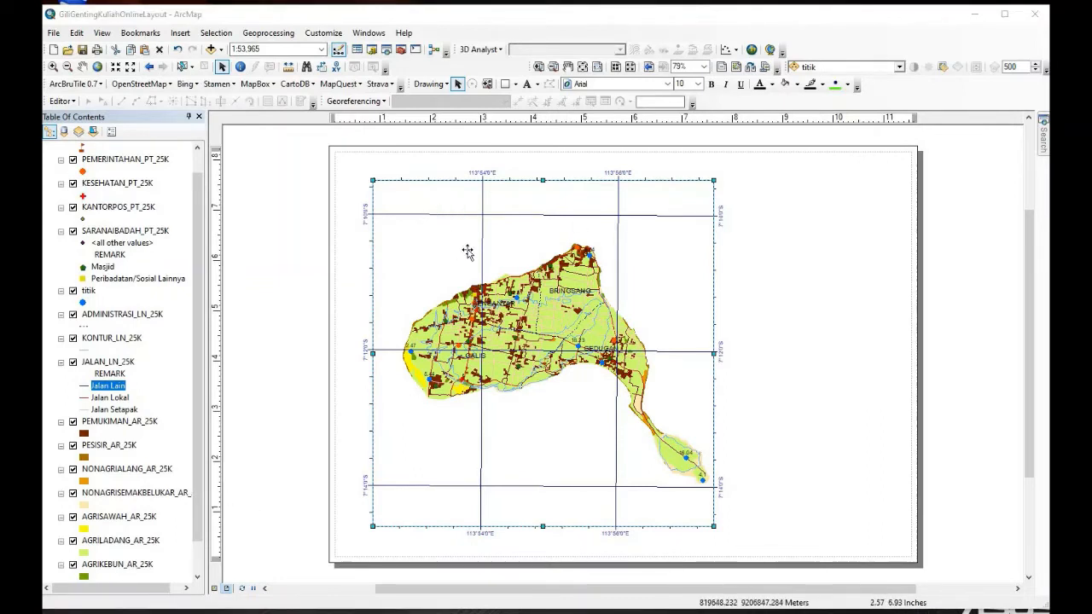
- Add a second reference grid of type Measured Grid to the data frame, stored as a fixed grid, and apply it
right_click(557, 233)
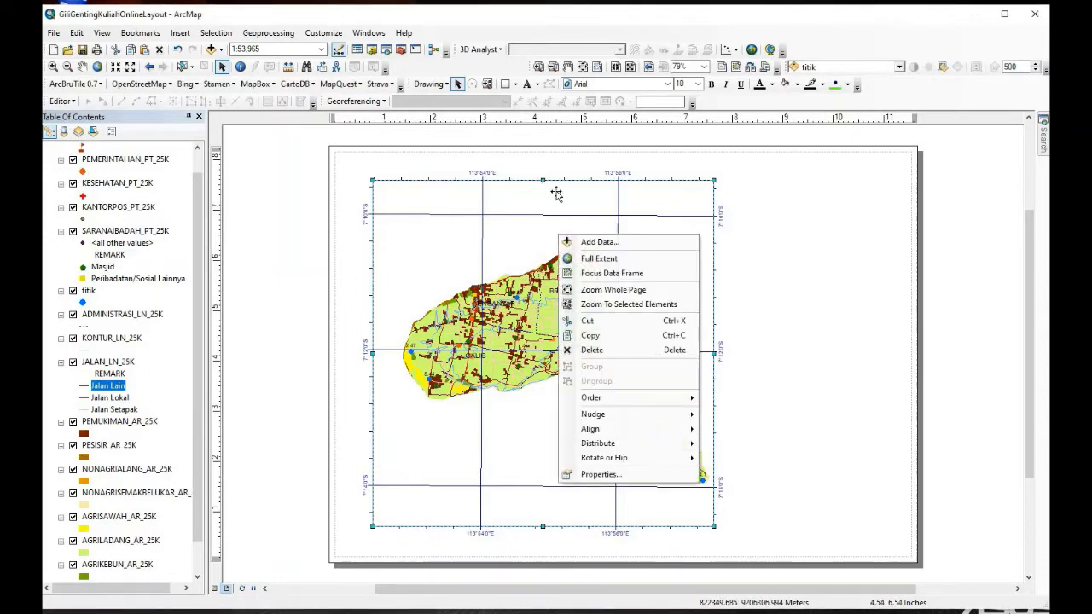
left_click(601, 475)
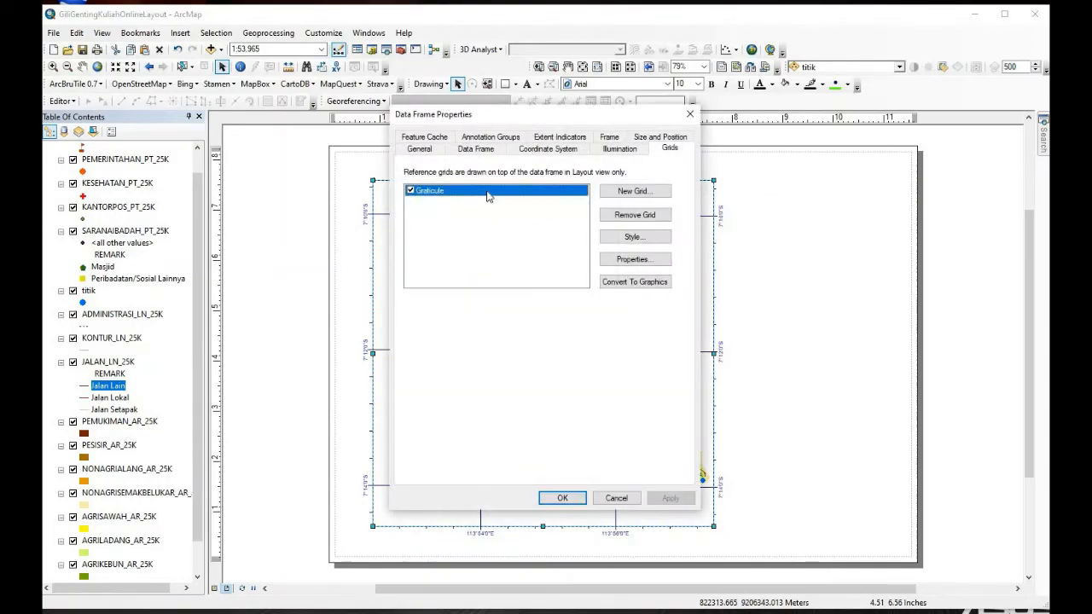
left_click(631, 193)
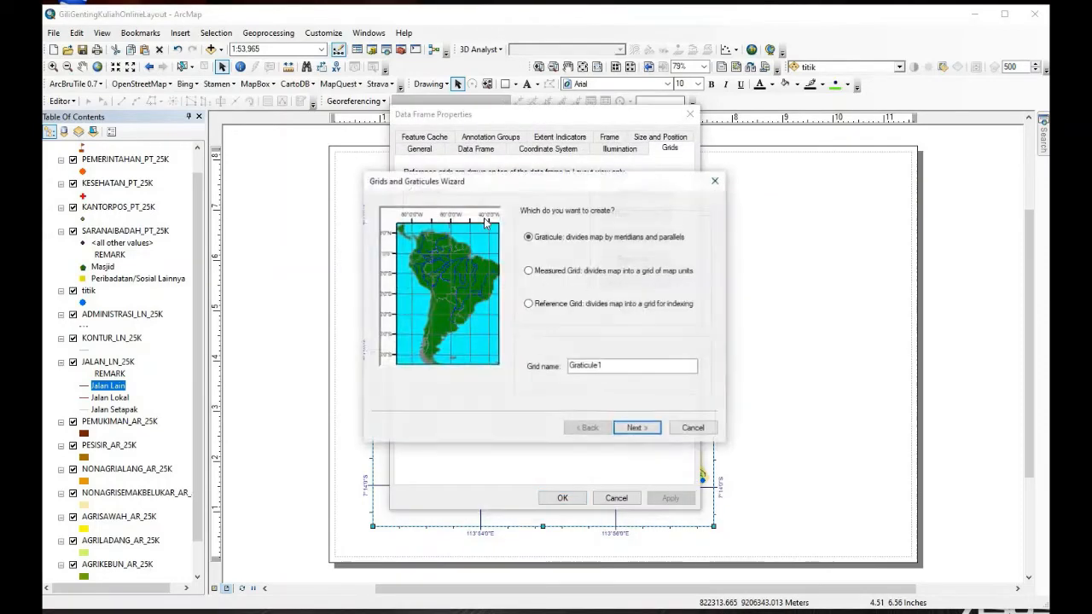
left_click(636, 427)
left_click(640, 429)
left_click(640, 429)
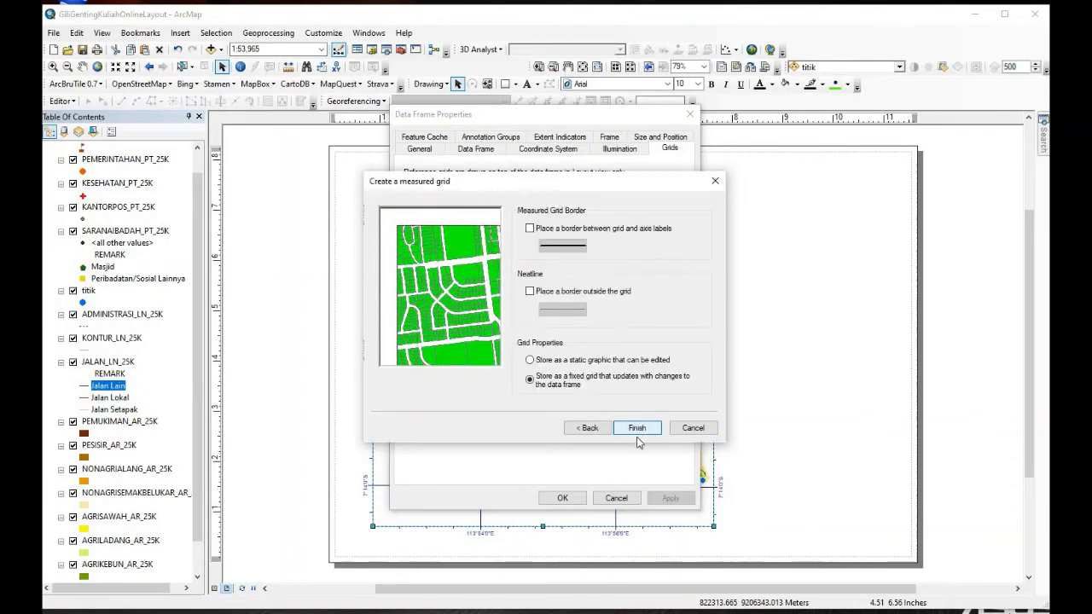
left_click(638, 429)
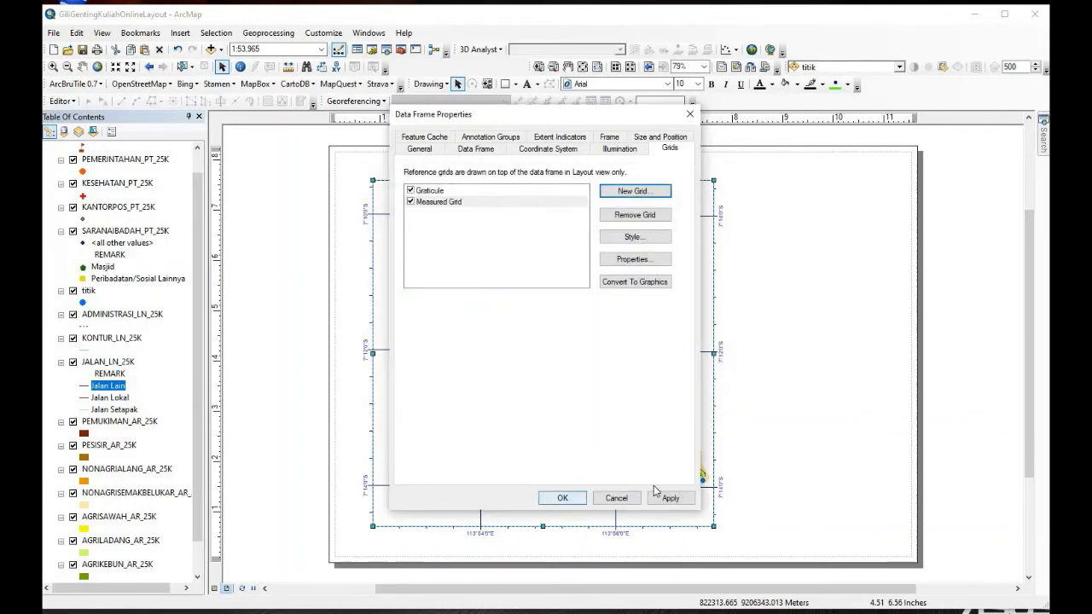
left_click(667, 498)
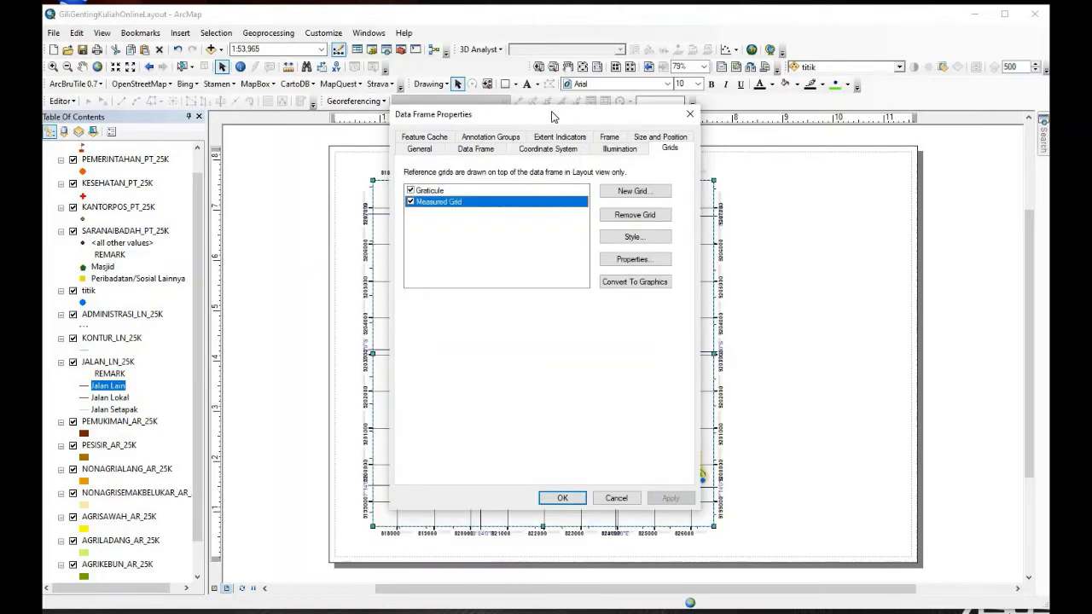
- Set the measured grid's X and Y axis intervals to 10000 meters and apply the change to the data frame
left_click_drag(552, 116, 826, 105)
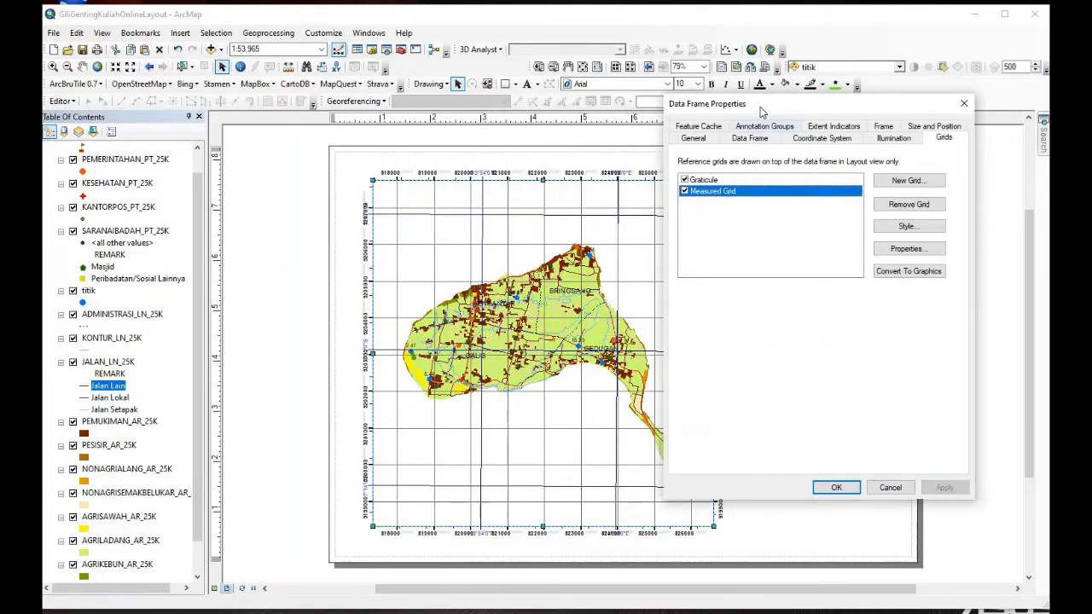
left_click_drag(770, 115, 790, 122)
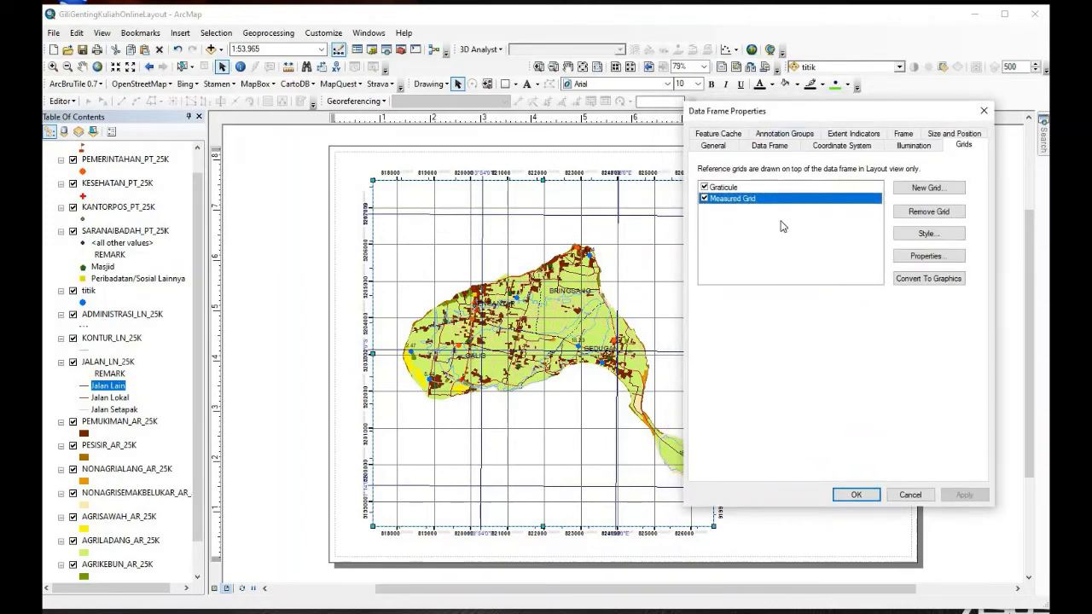
left_click(945, 258)
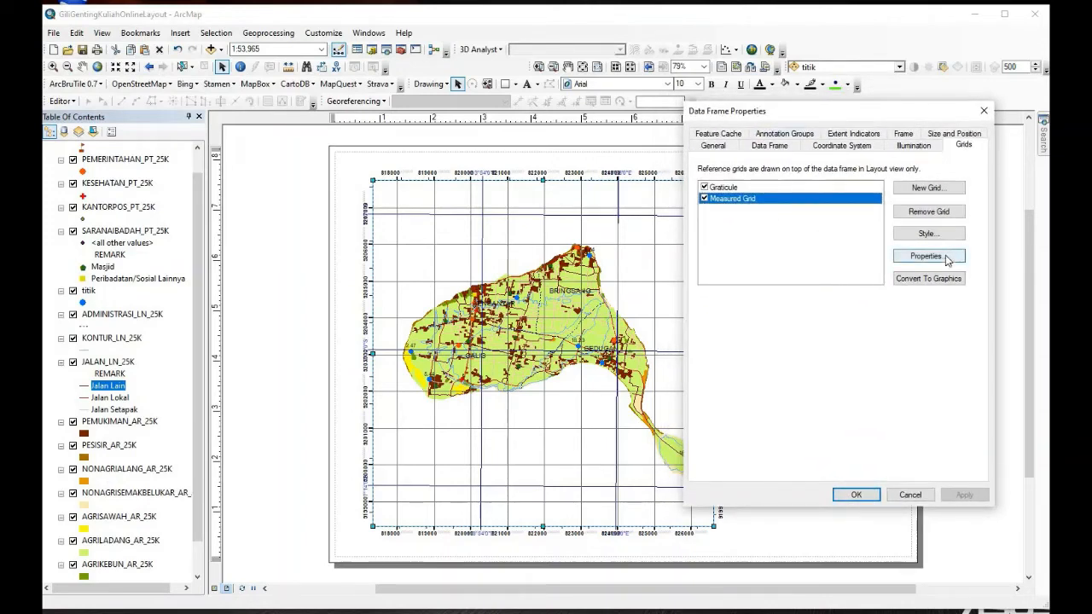
left_click(945, 259)
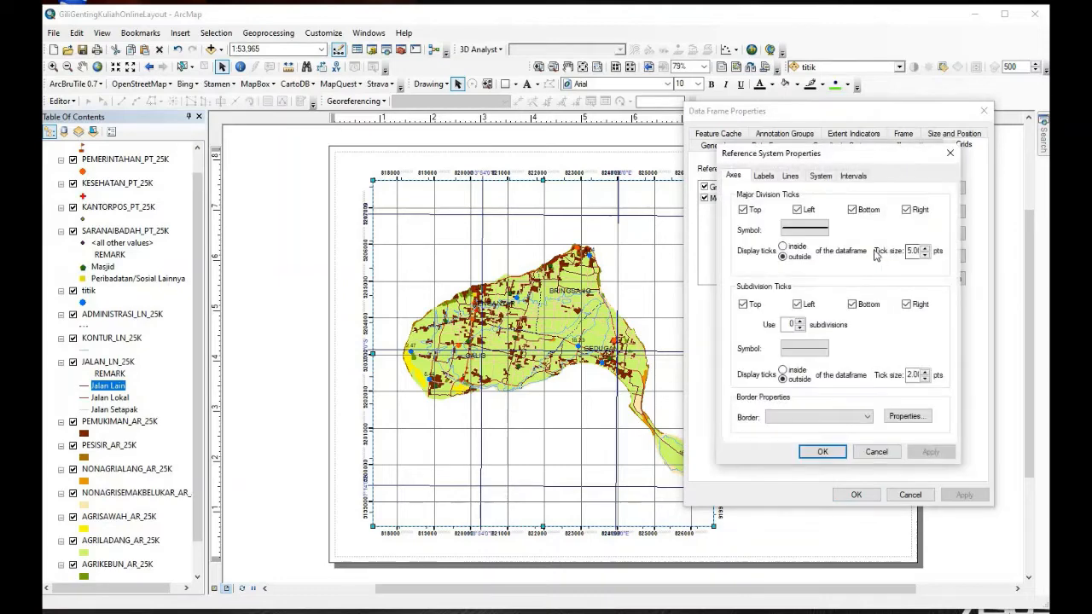
left_click(854, 176)
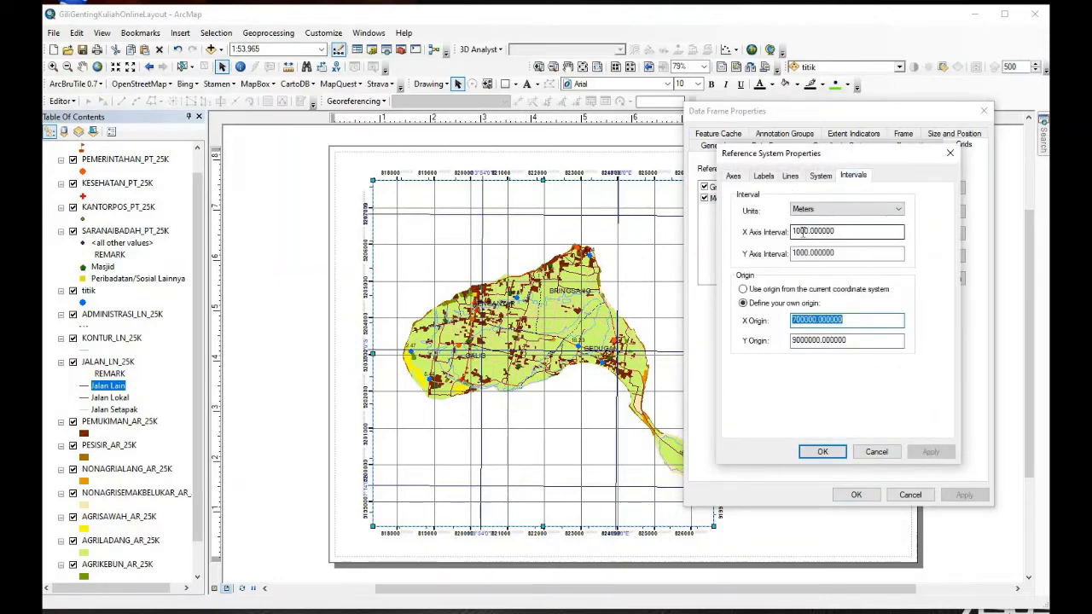
left_click(797, 232)
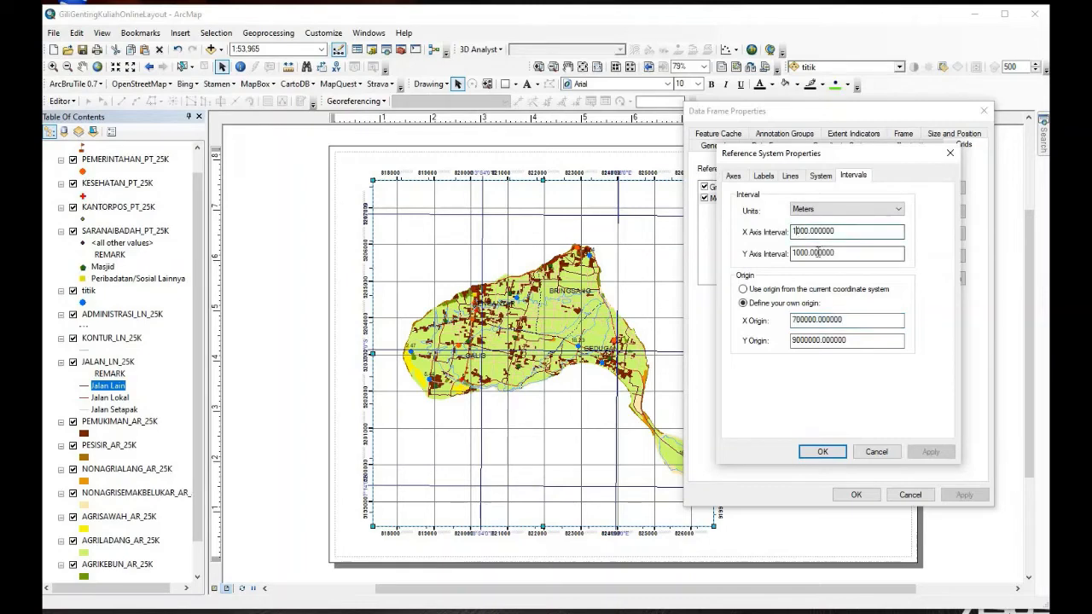
type("0")
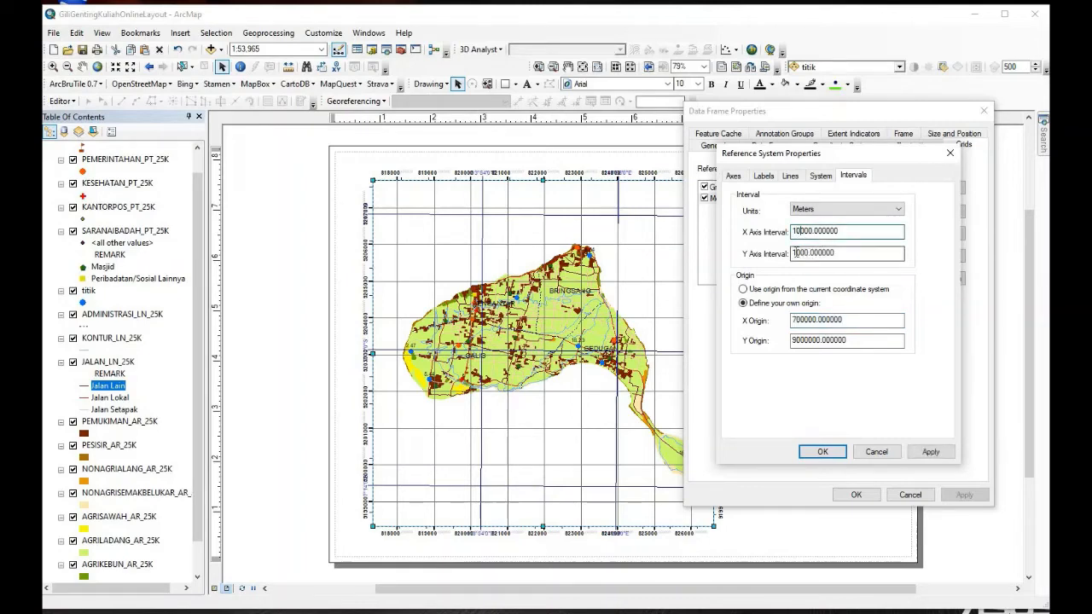
left_click(822, 451)
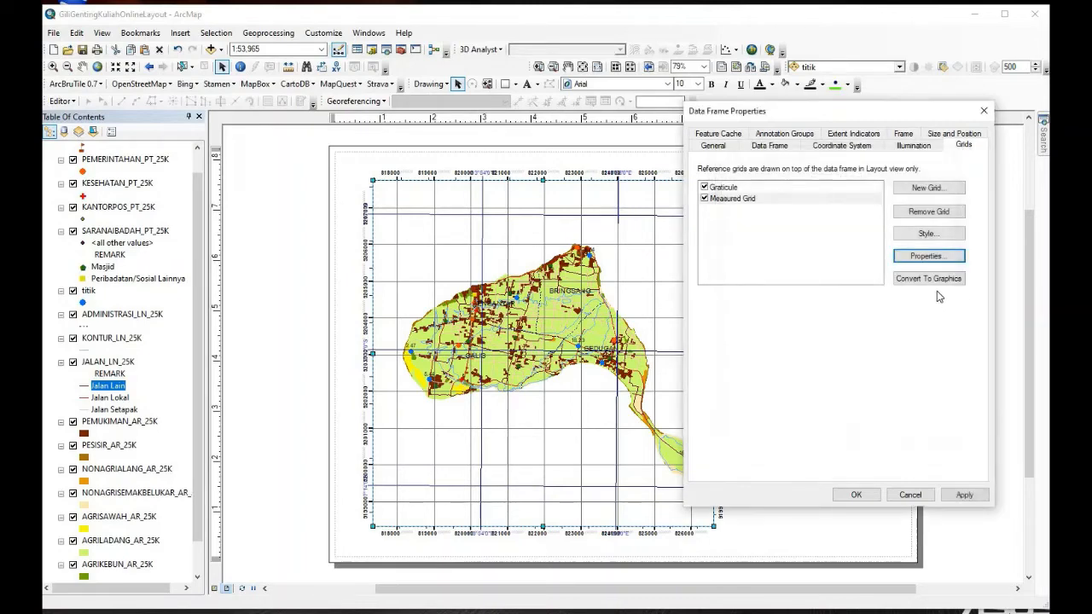
left_click(977, 497)
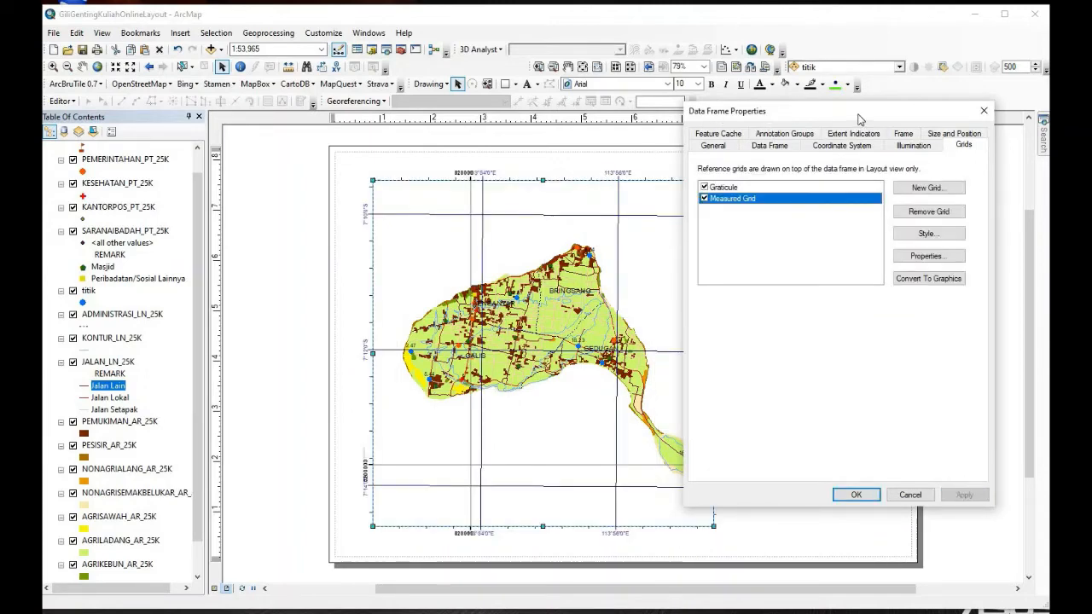
- Set the measured grid's axis intervals to 5000 meters and its label offset to -6 points, and apply the changes
mouse_move(715, 117)
left_mouse_down()
mouse_move(852, 174)
mouse_move(723, 121)
left_mouse_up()
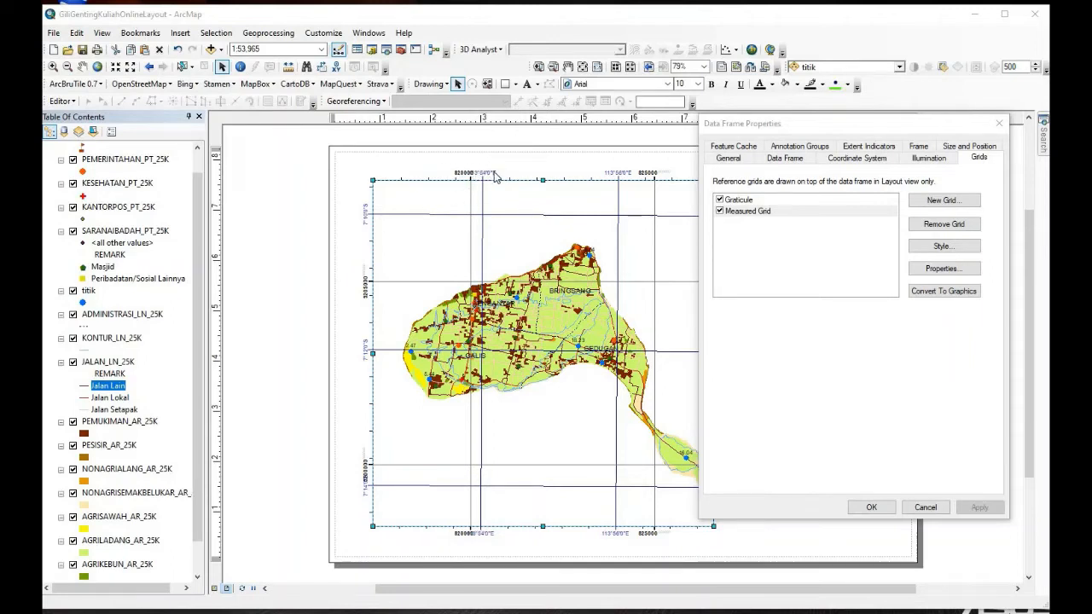
left_click(942, 271)
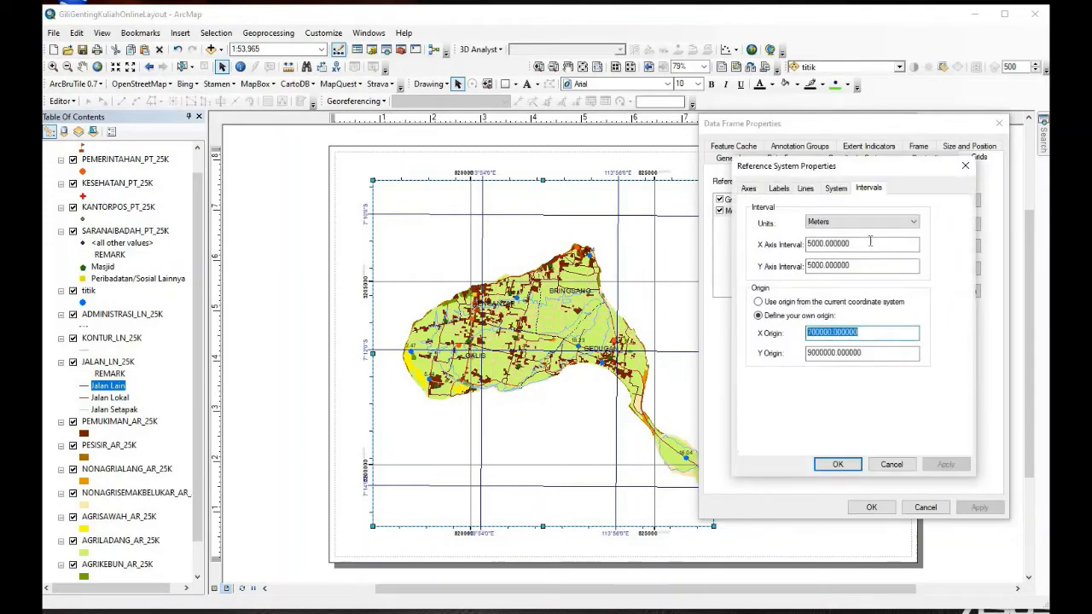
left_click(781, 190)
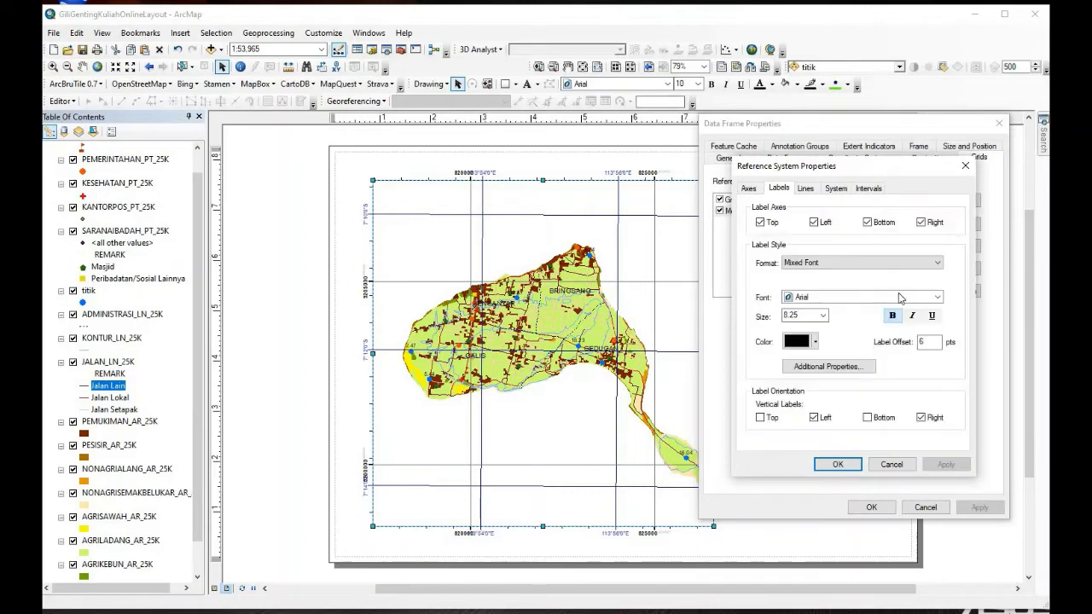
left_click(921, 342)
type("-")
key("BackSpace")
left_click(837, 464)
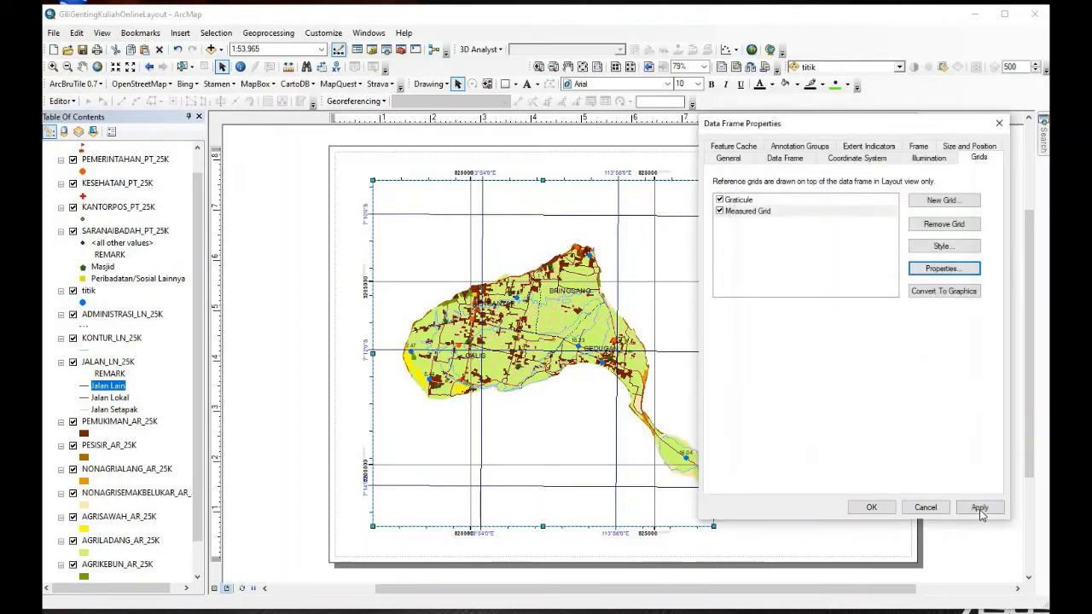
left_click(980, 508)
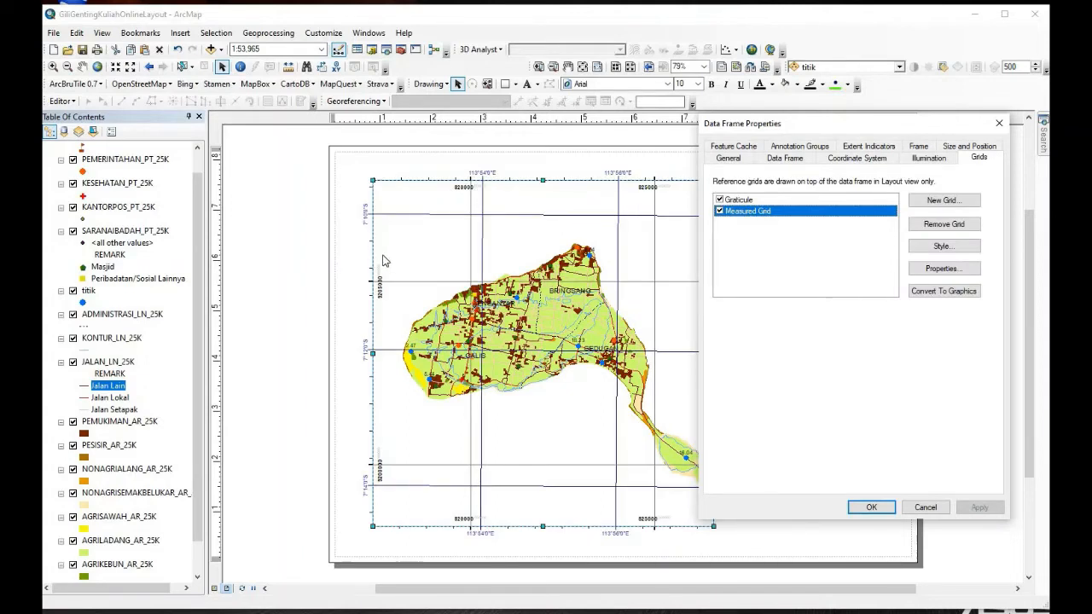
- Set the measured grid's label number format to 0 decimal places and accept the data frame's grid settings
left_click(929, 267)
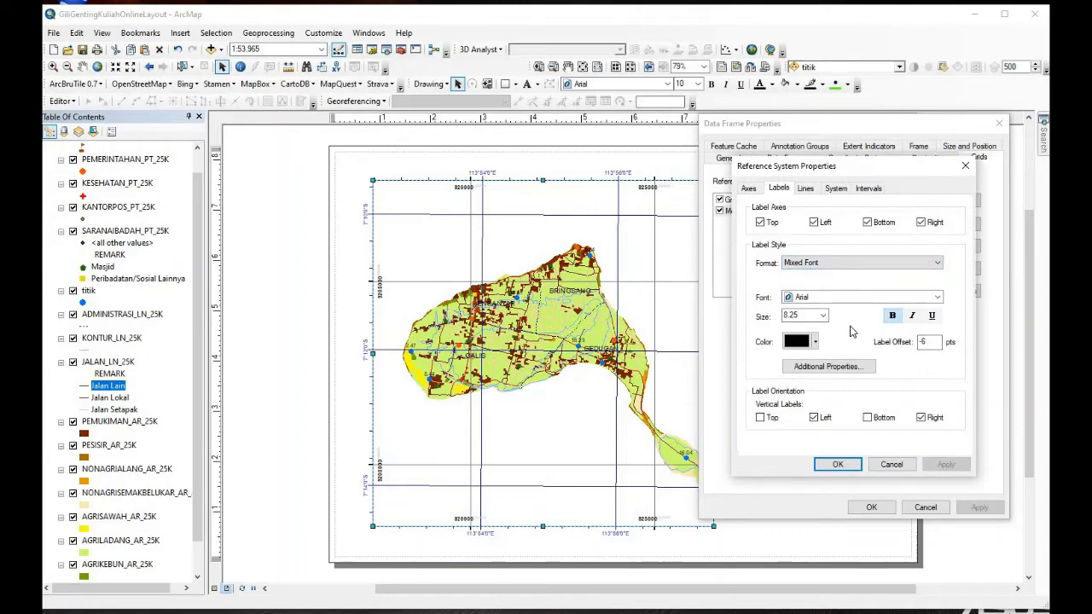
left_click(829, 369)
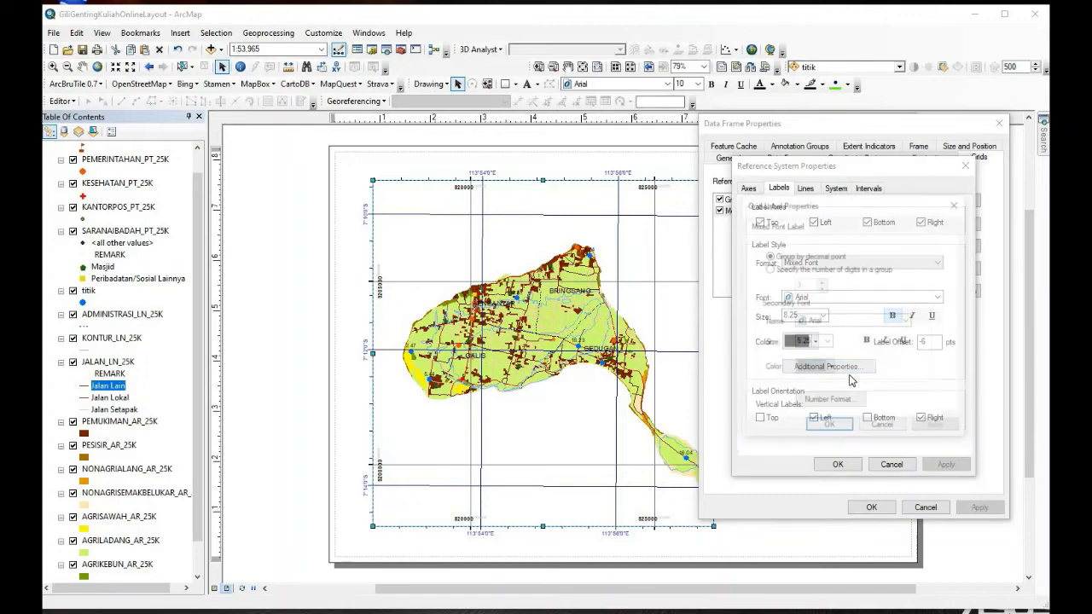
left_click(847, 403)
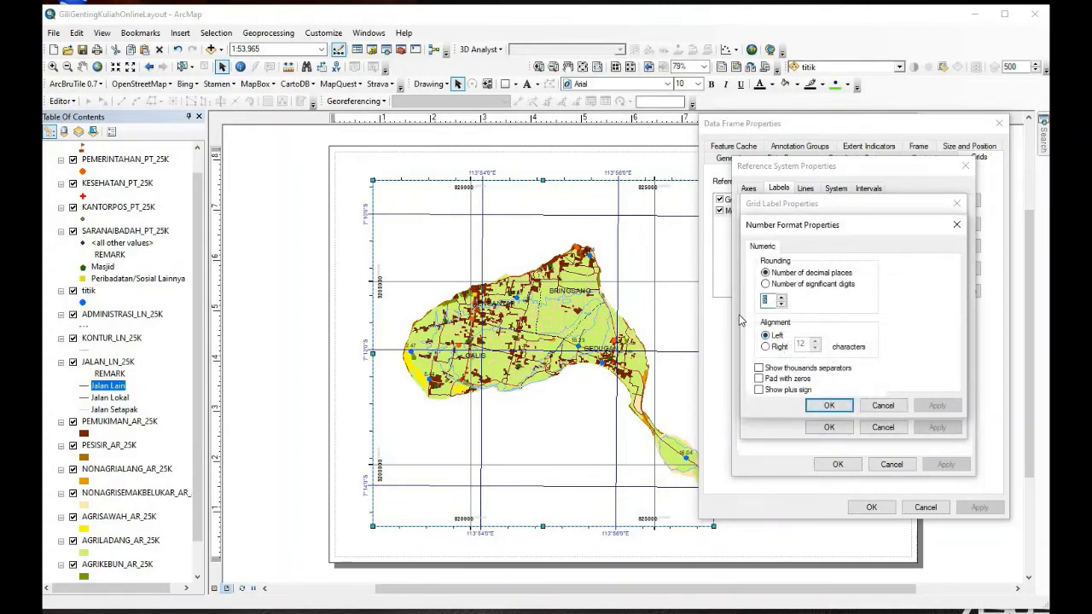
type("0")
left_click(829, 405)
left_click(828, 426)
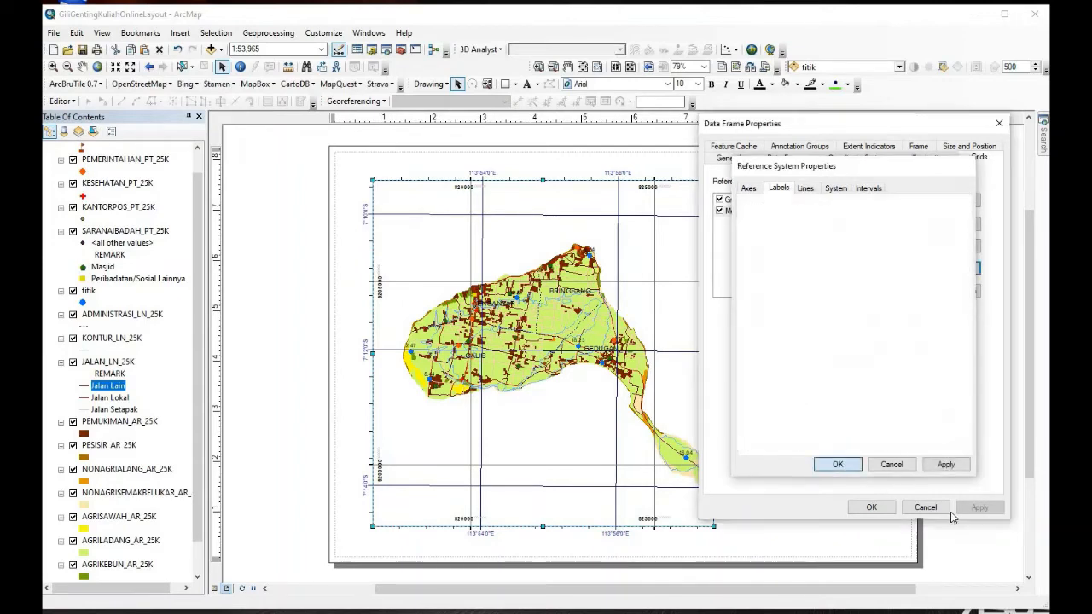
left_click(979, 507)
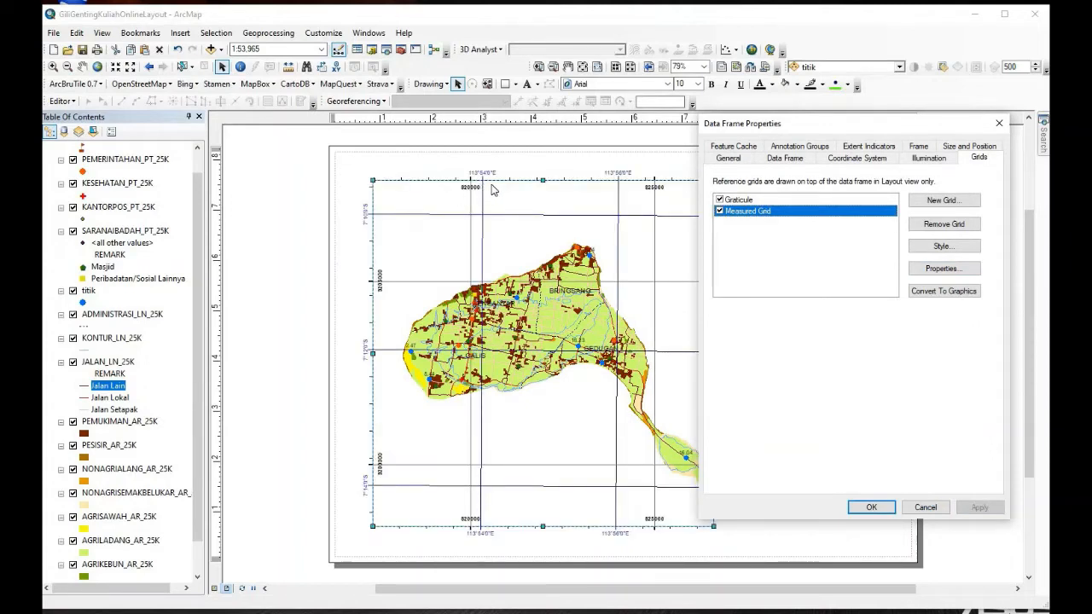
left_click(873, 507)
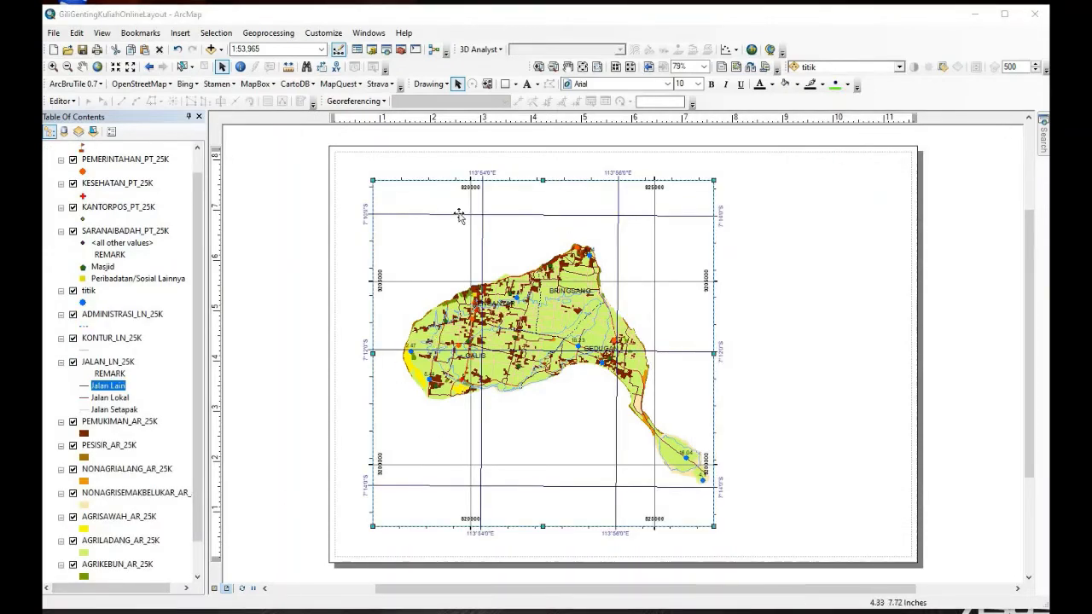
- Draw a rectangle enclosing the data frame and its coordinate labels, and send it behind the map
left_click(505, 85)
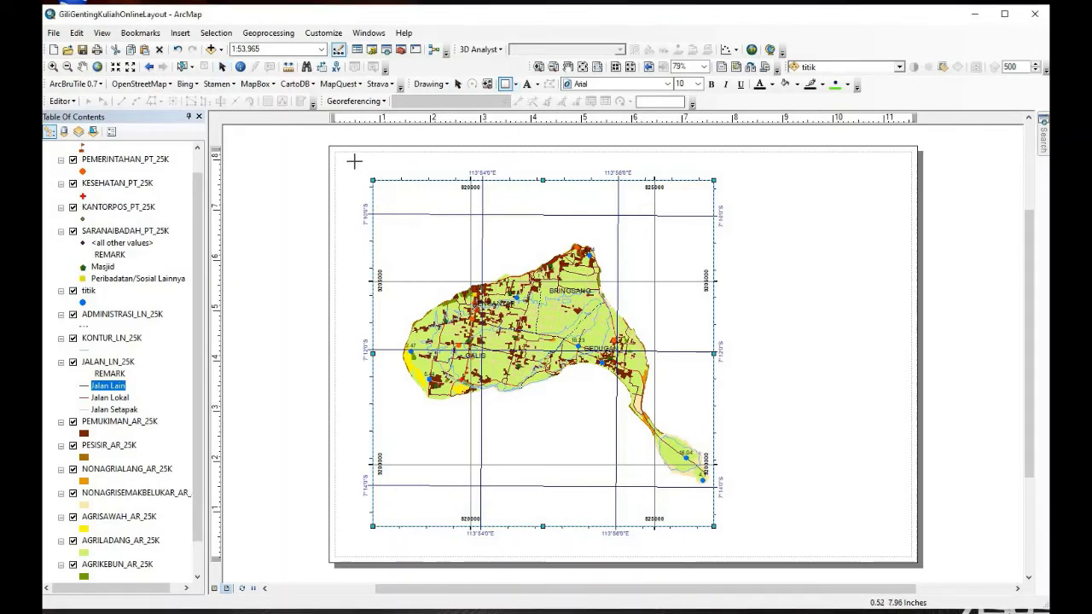
left_click_drag(363, 227, 728, 539)
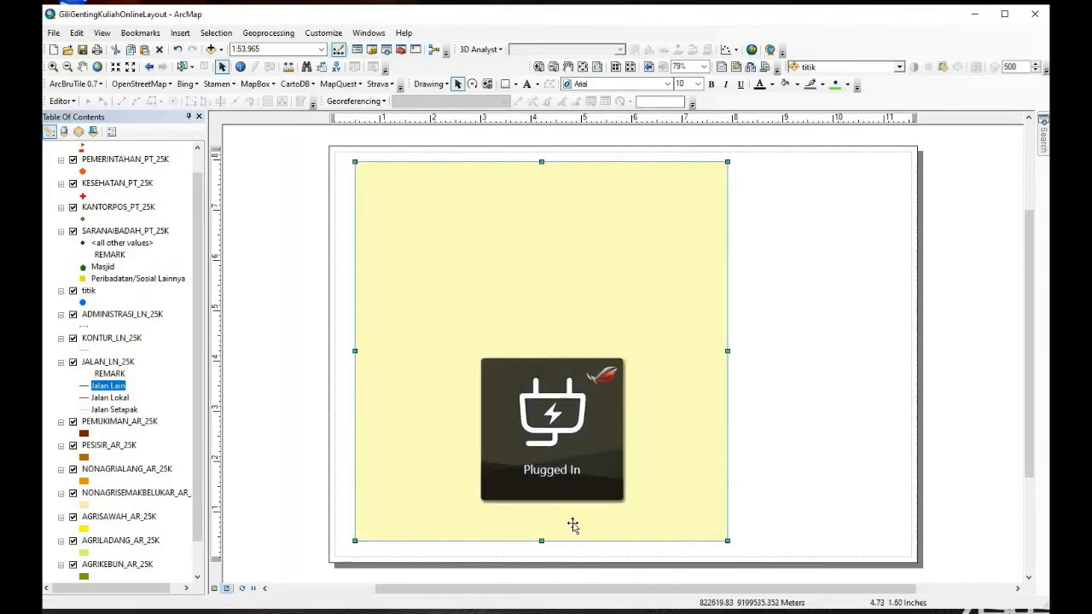
right_click(645, 268)
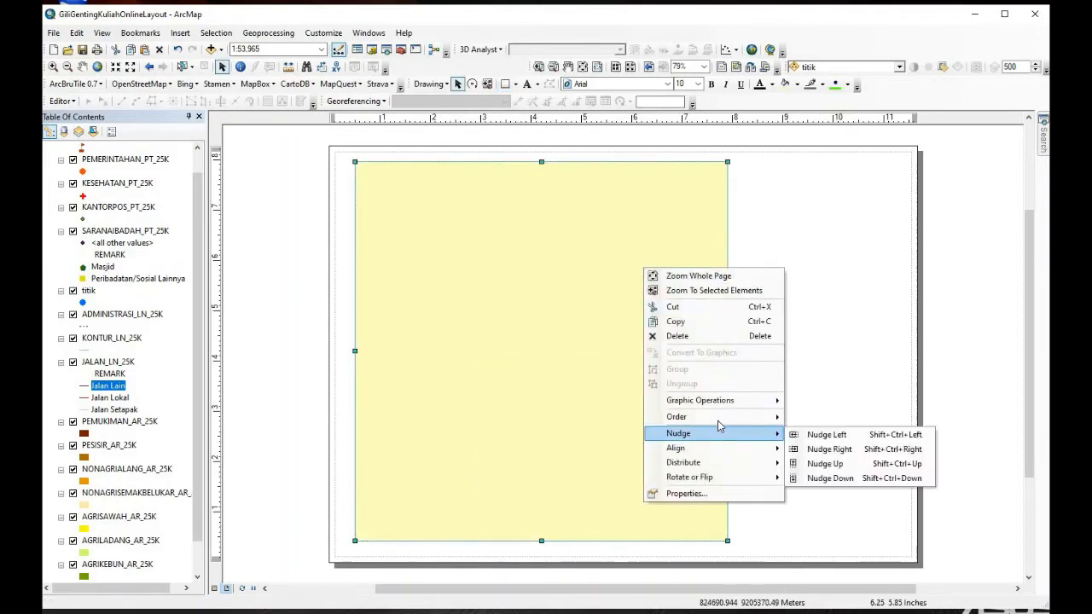
mouse_move(682, 417)
left_click(829, 433)
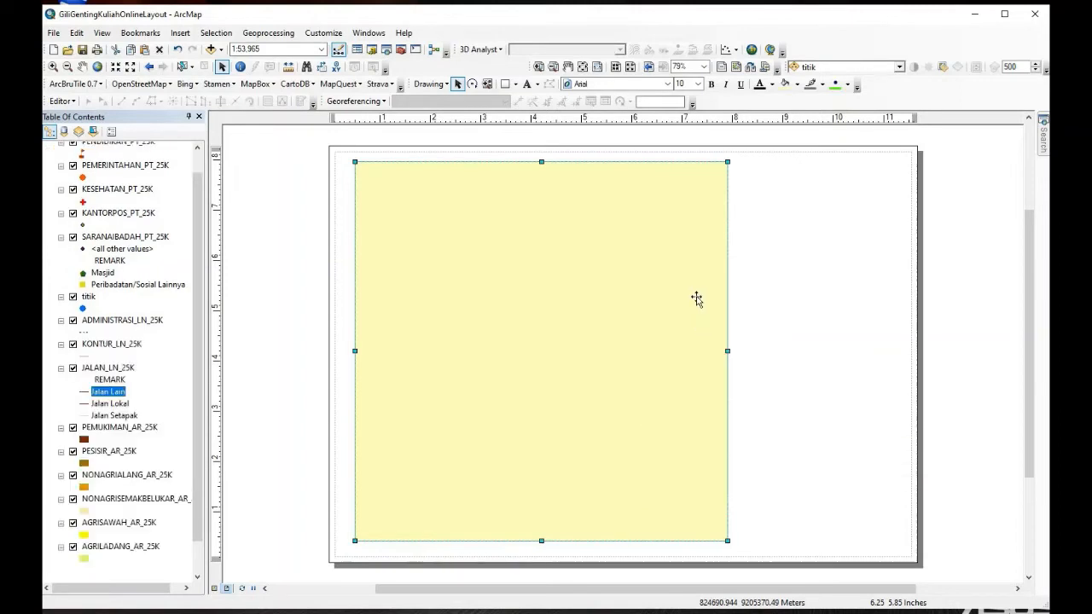
- Set the fill of the rectangle around the map to no color
right_click(715, 248)
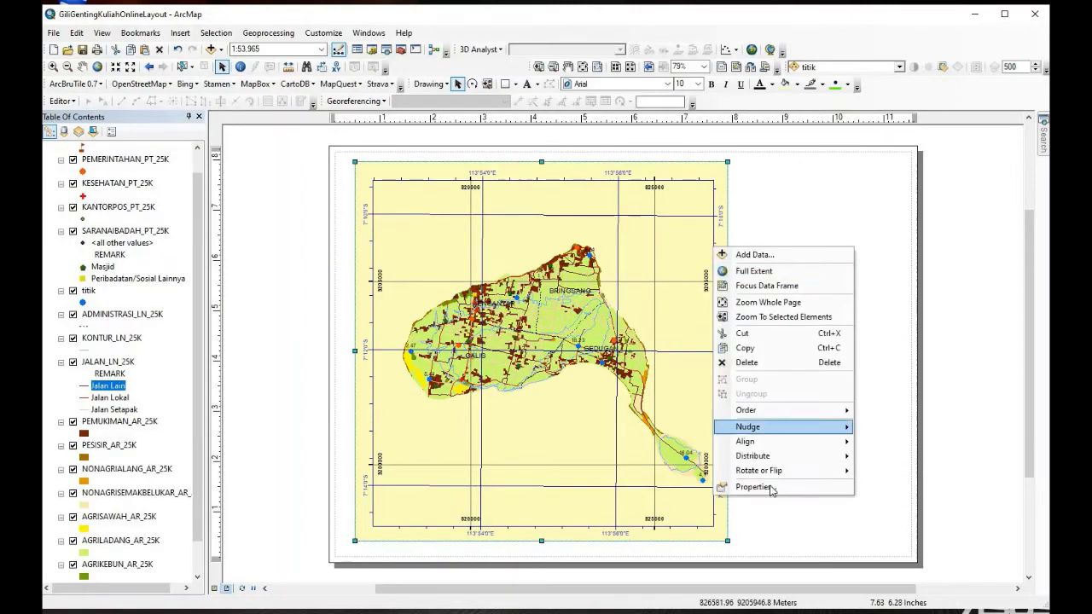
left_click(755, 486)
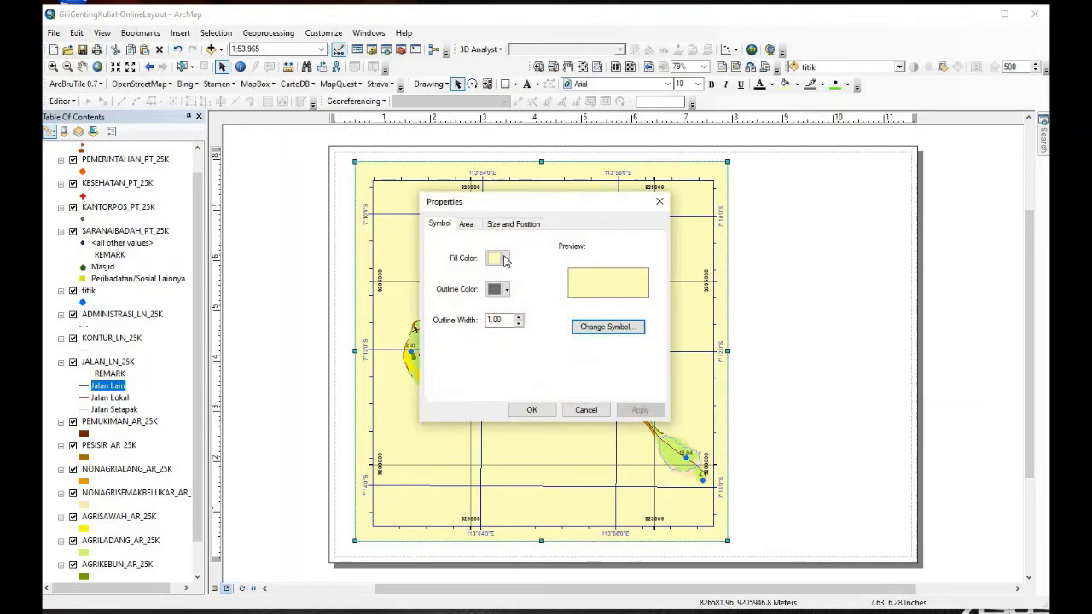
left_click(503, 260)
left_click(555, 278)
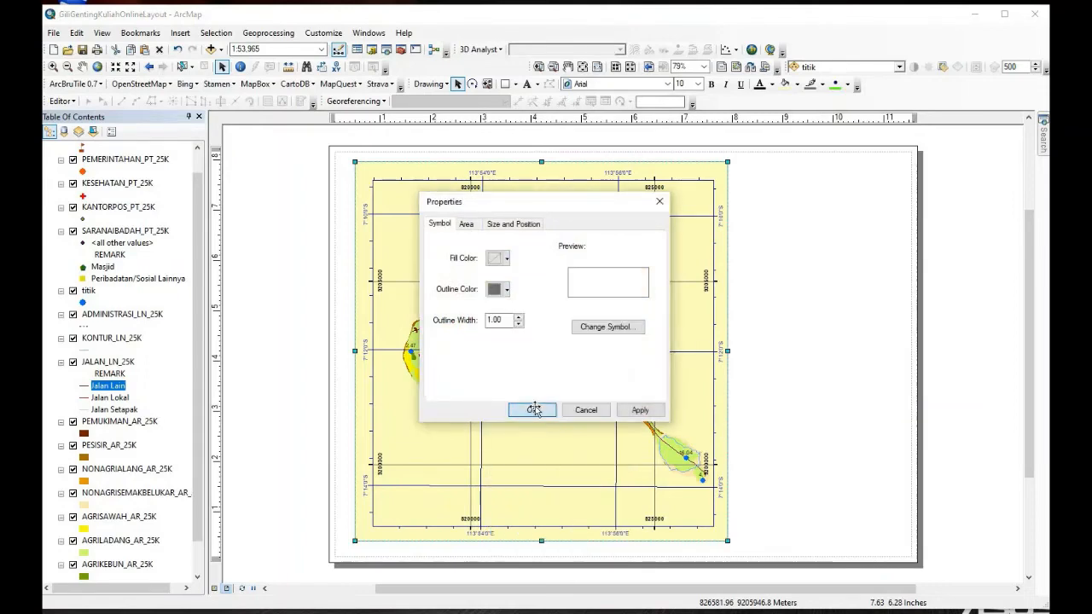
left_click(534, 410)
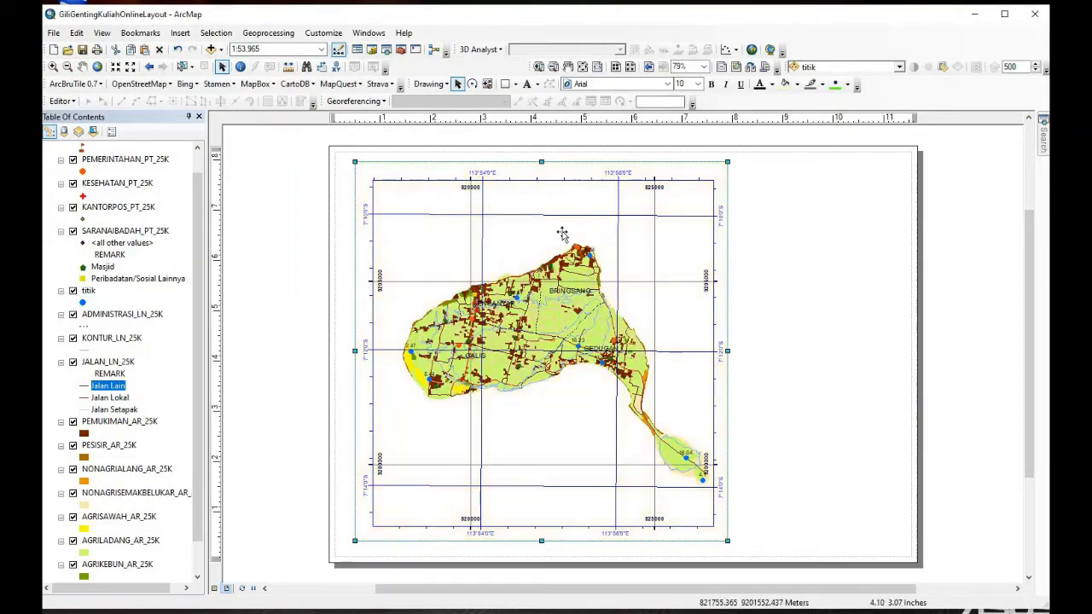
left_click(745, 190)
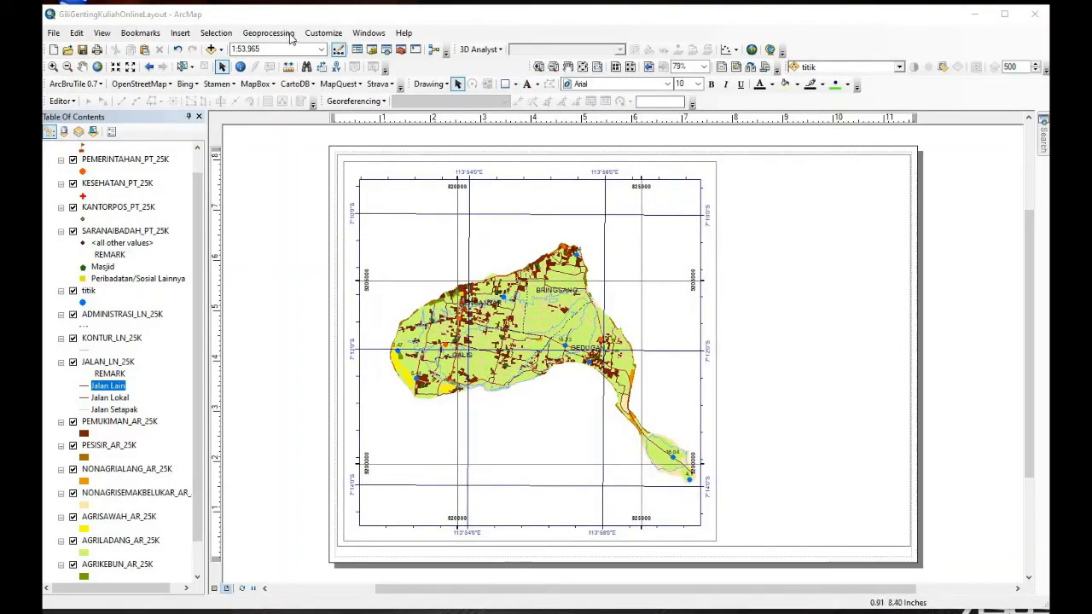
- Insert a scale bar in the Alternating Scale Bar 1 style and place it in the lower-left part of the map frame
left_click(179, 33)
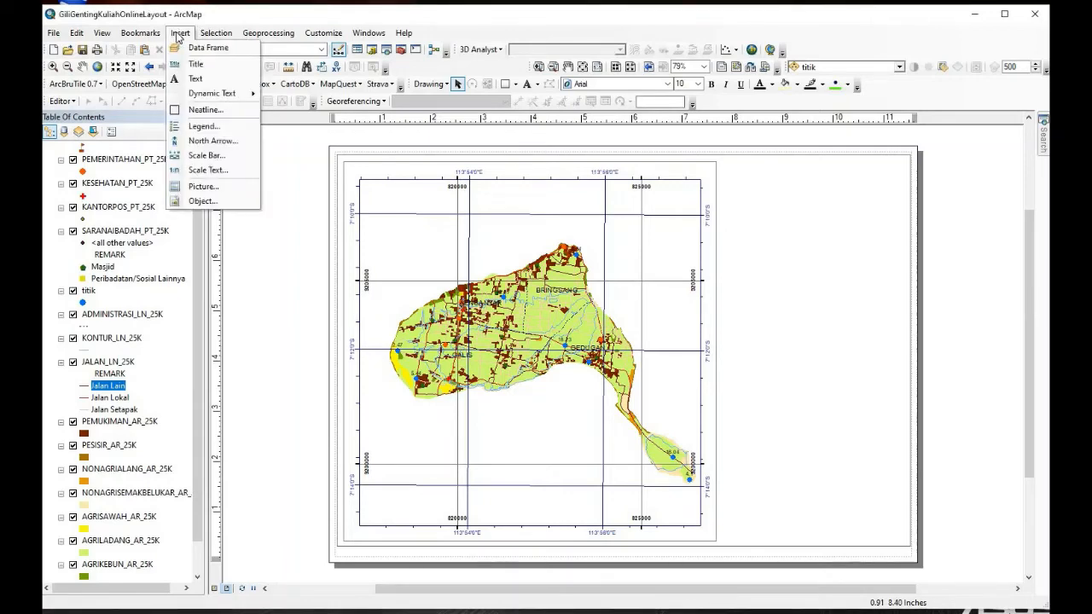
left_click(217, 155)
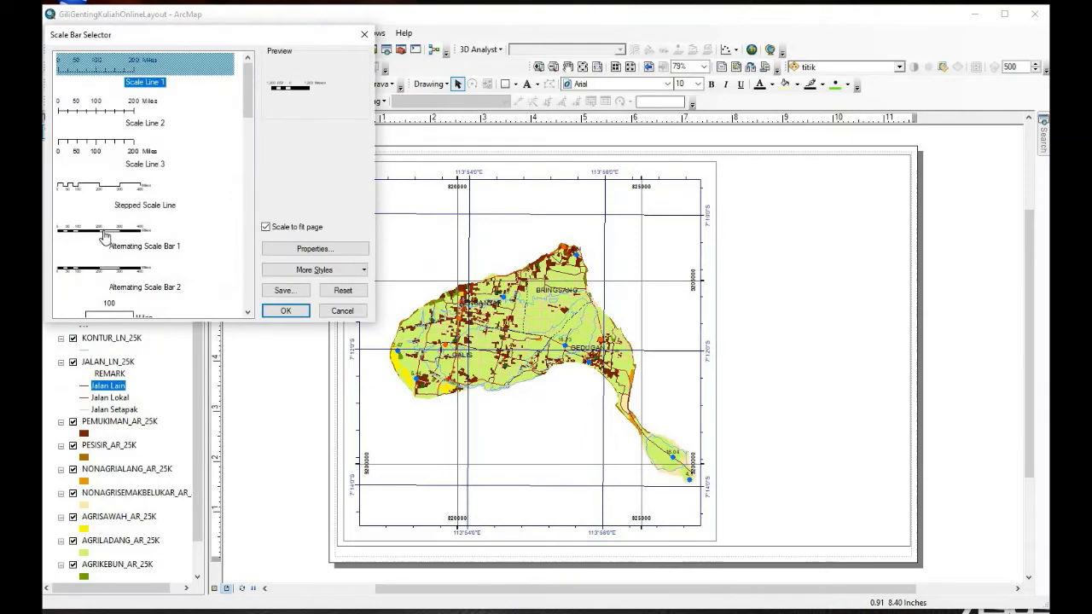
left_click(128, 226)
left_click(286, 311)
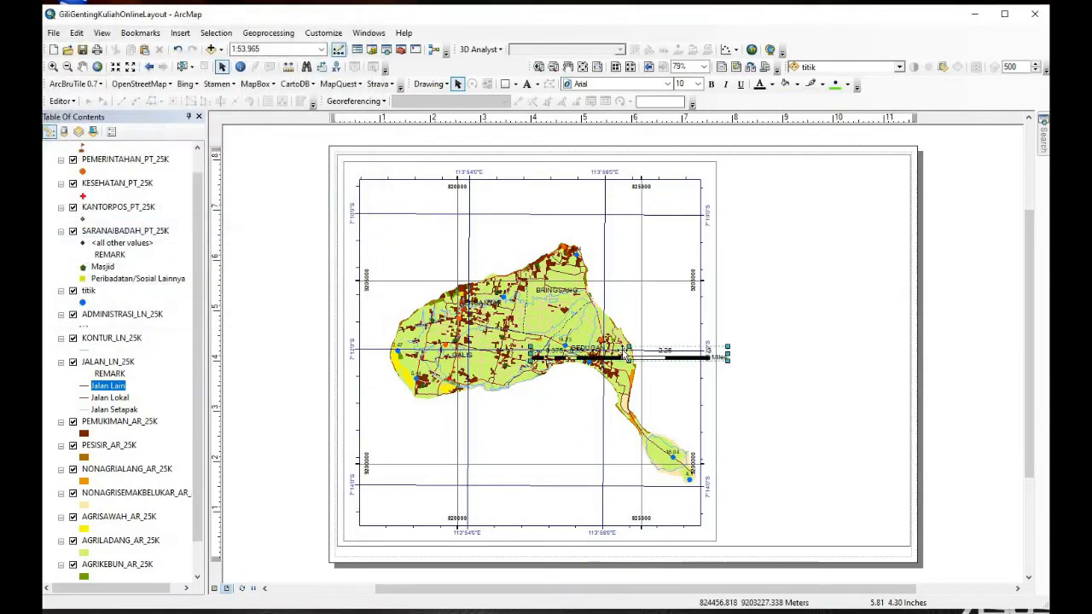
left_click_drag(623, 351, 455, 501)
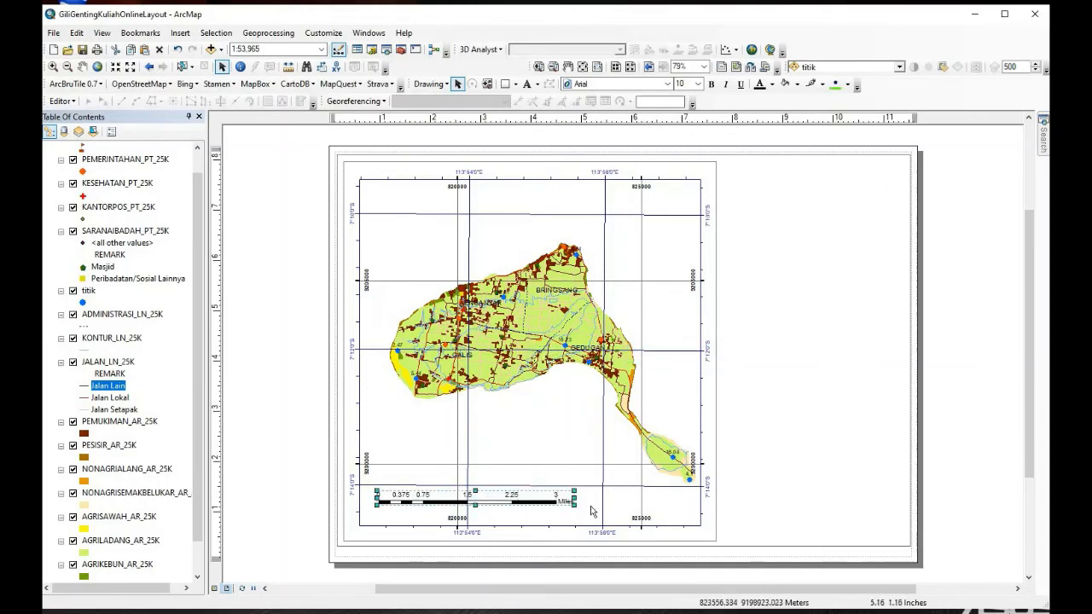
- Set the scale bar's division units to Kilometers and its label to Km
left_click(565, 509)
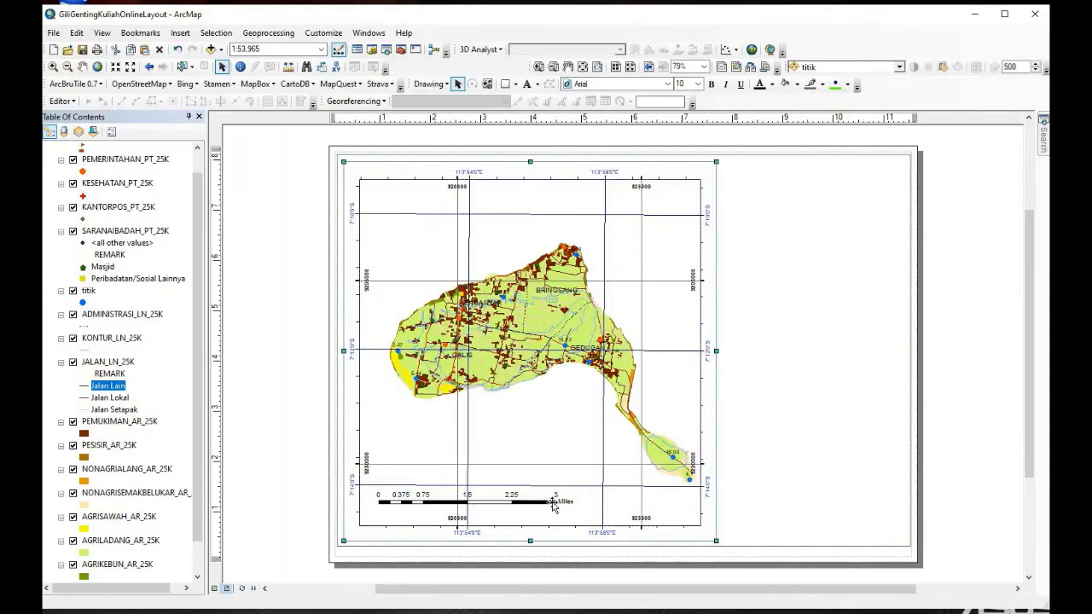
right_click(553, 505)
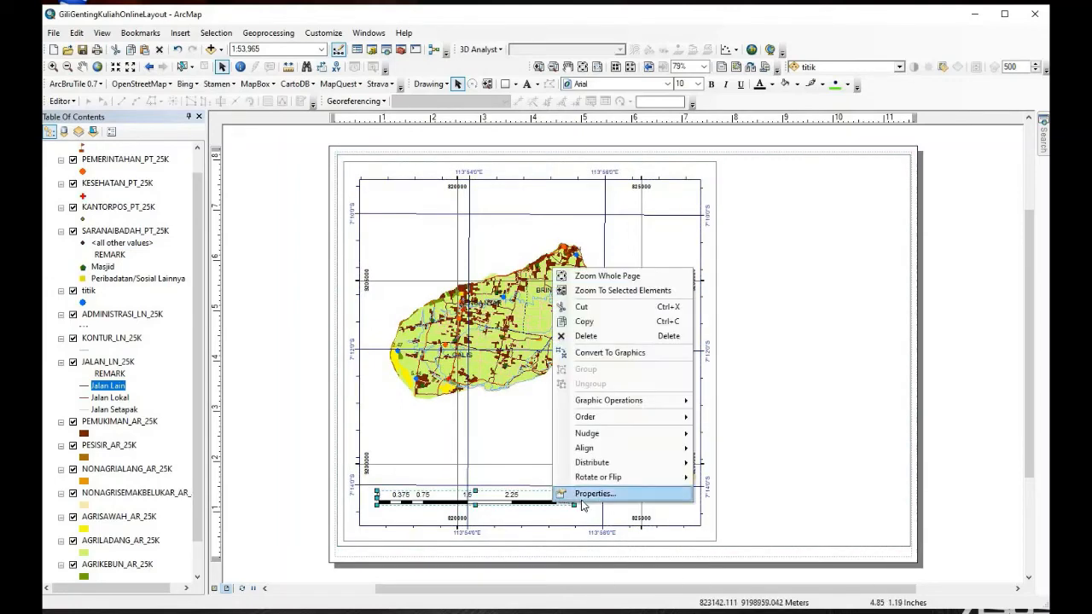
left_click(591, 494)
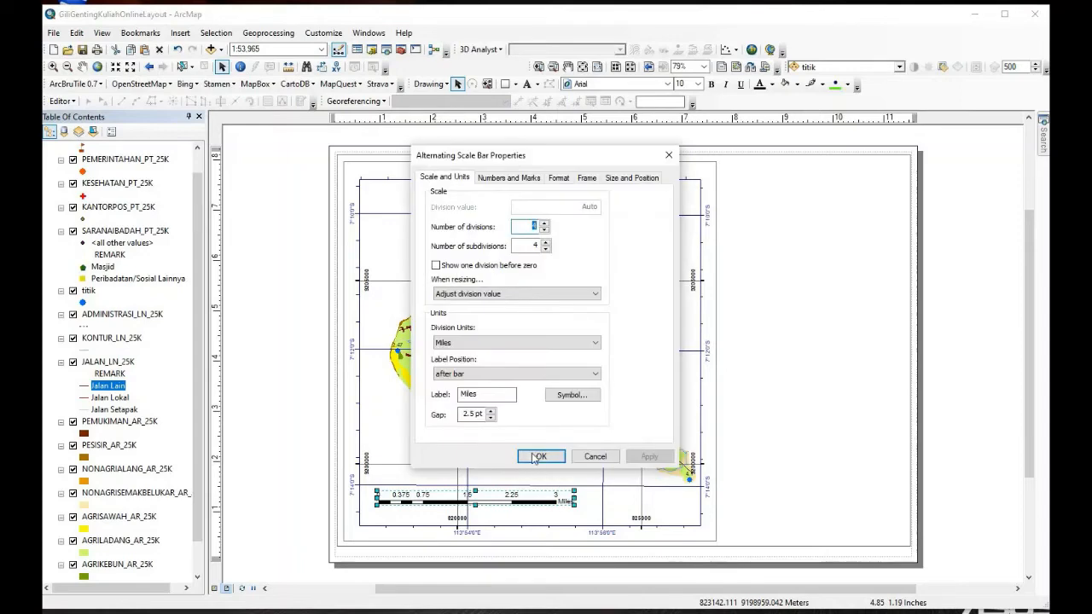
left_click(497, 342)
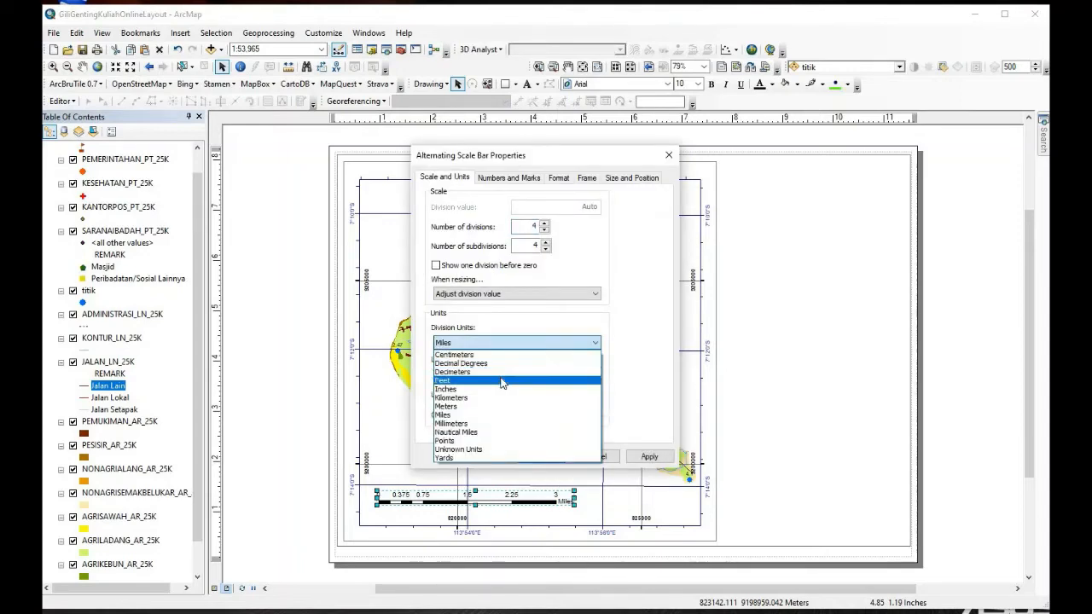
left_click(495, 398)
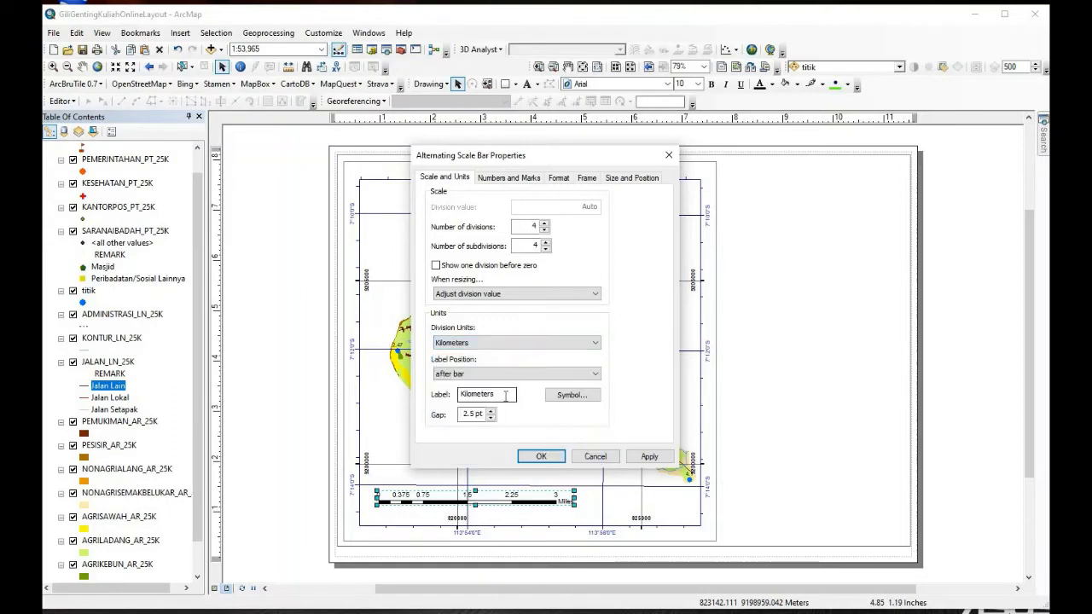
left_click_drag(406, 408, 413, 406)
type("Km")
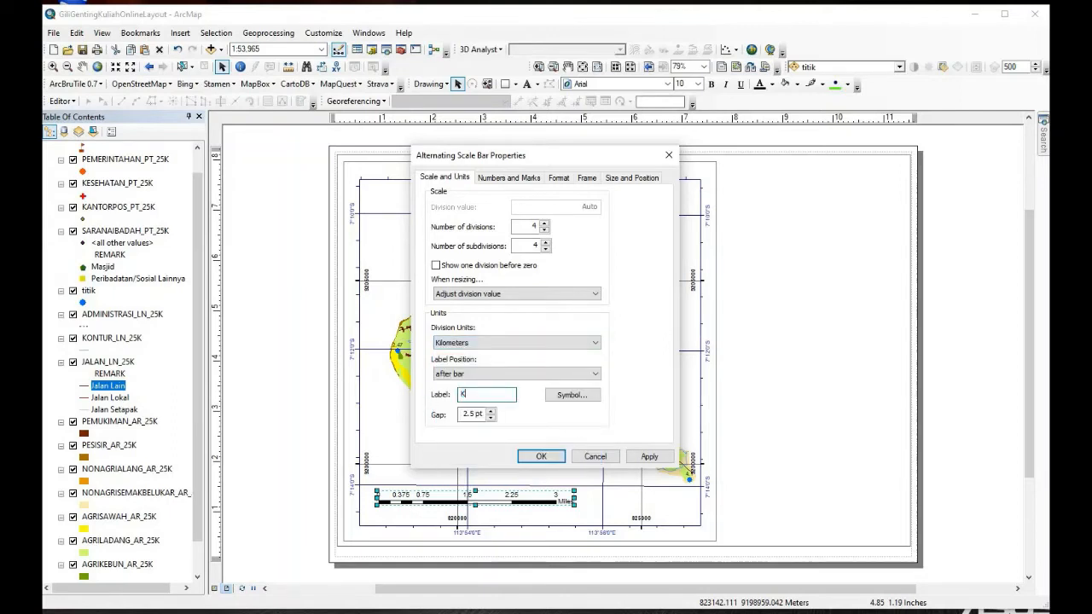
left_click(540, 456)
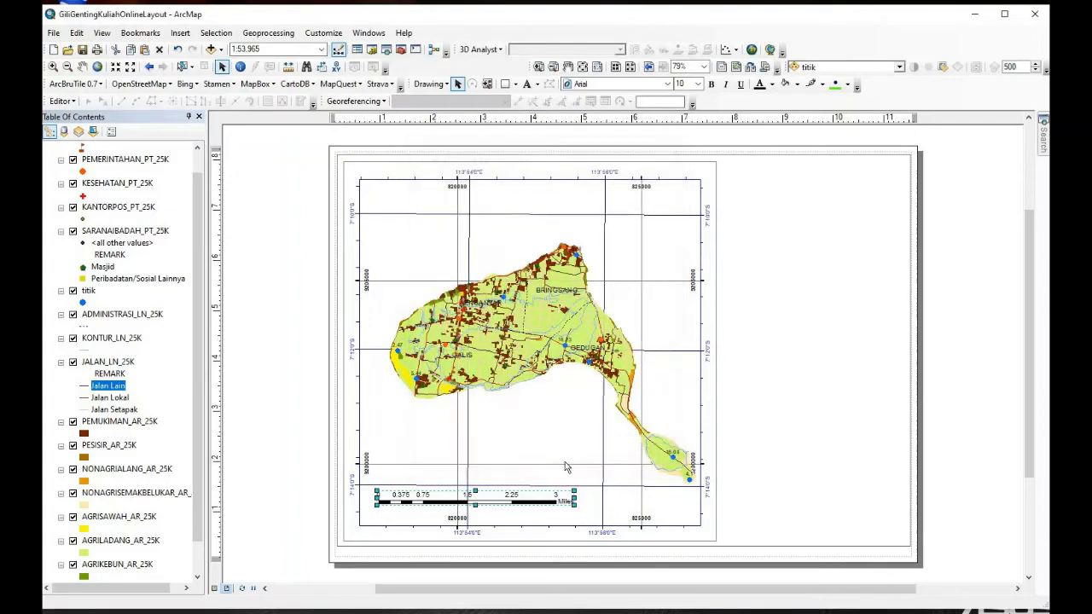
left_click(299, 492)
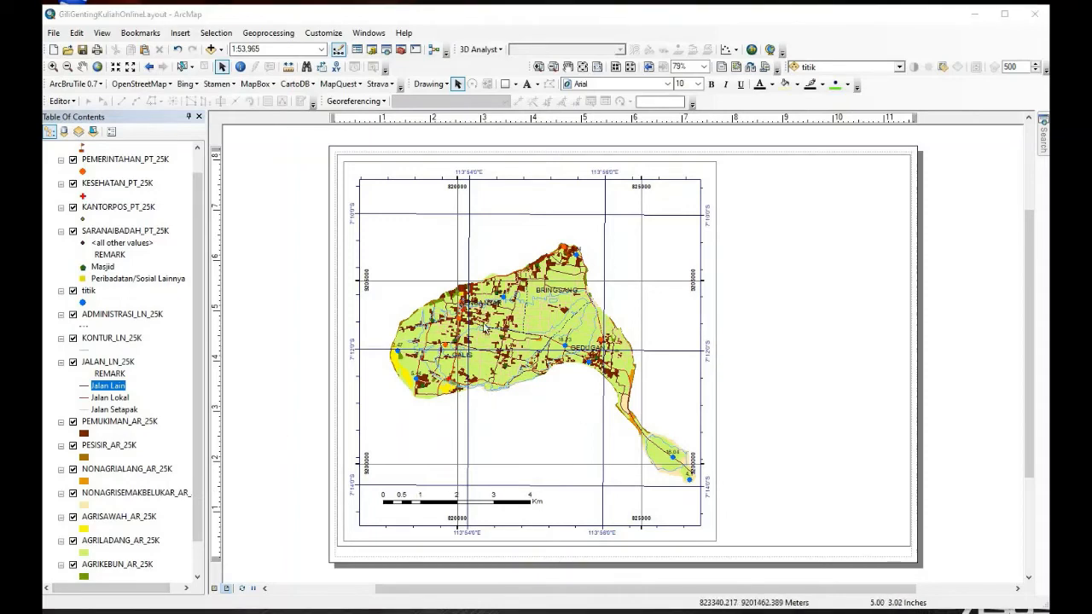
- Insert a north arrow in the ESRI North 7 style, move it to the blank area beside the map frame, and enlarge it
left_click(180, 33)
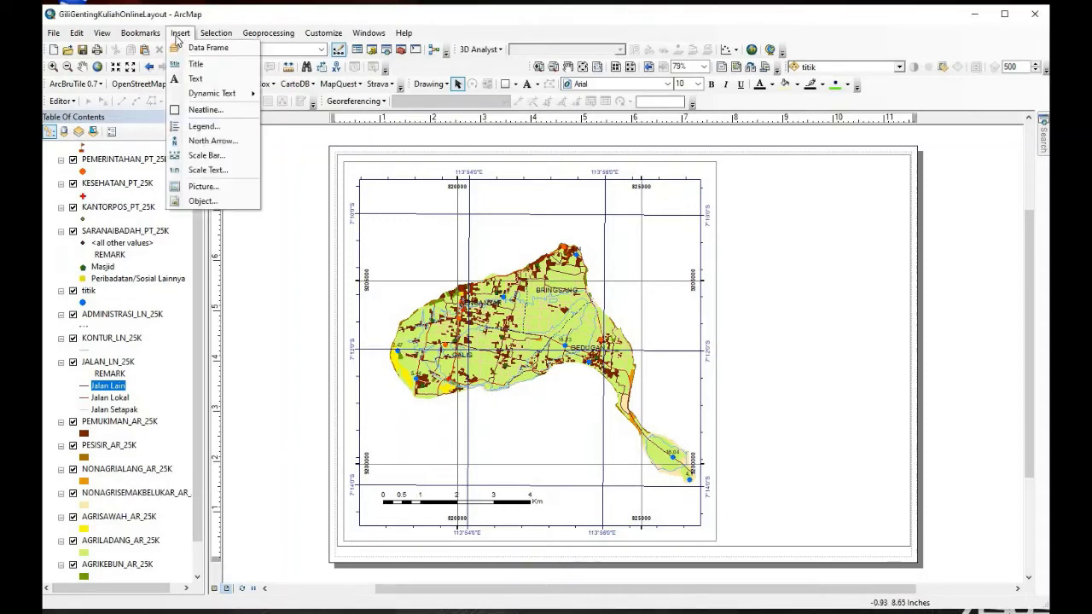
left_click(231, 142)
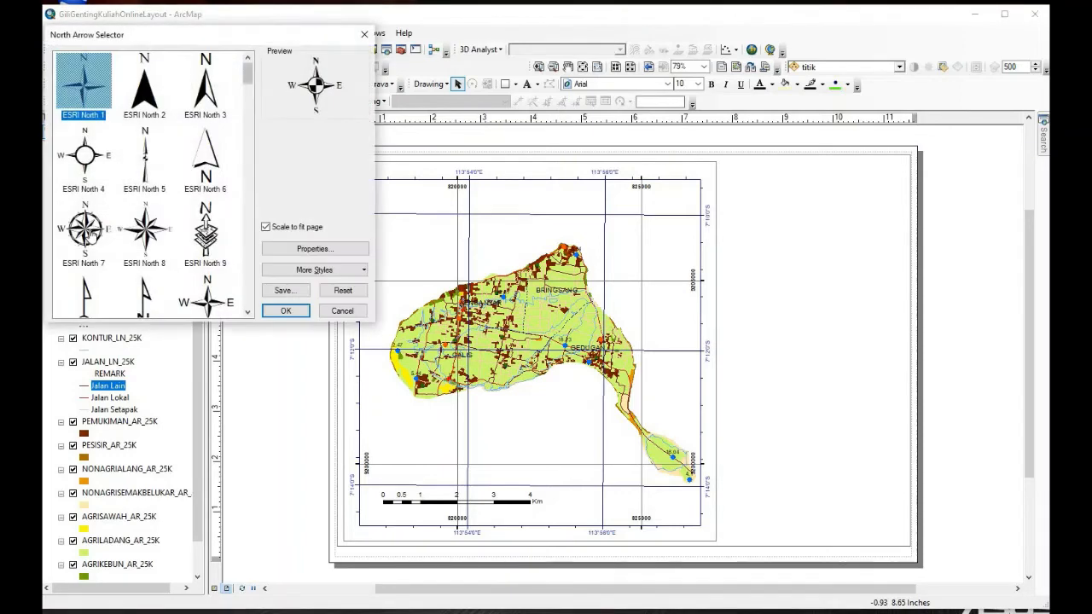
left_click(85, 235)
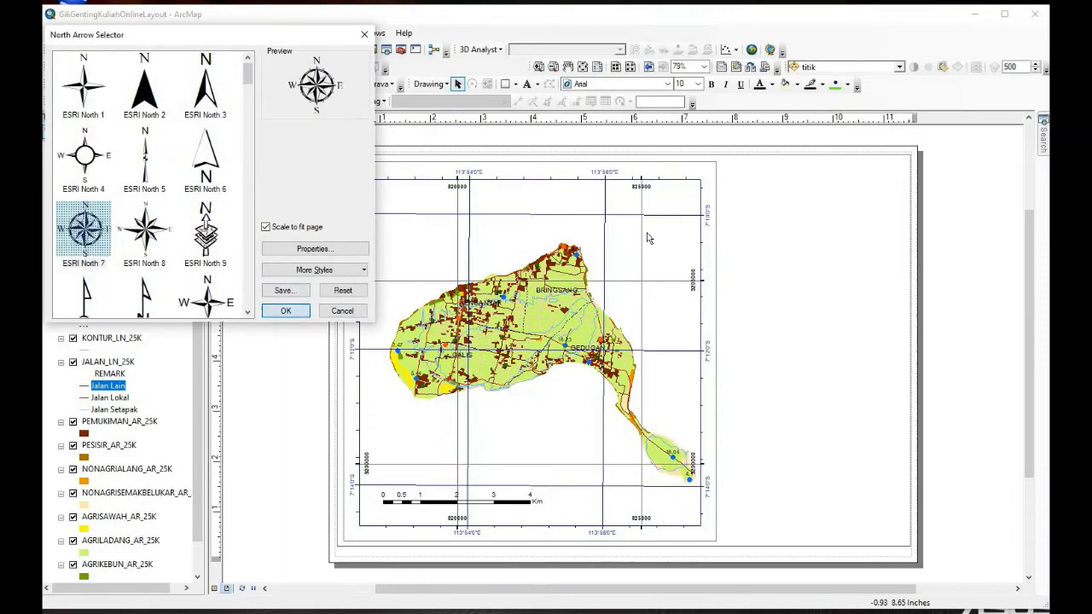
left_click_drag(534, 397, 796, 257)
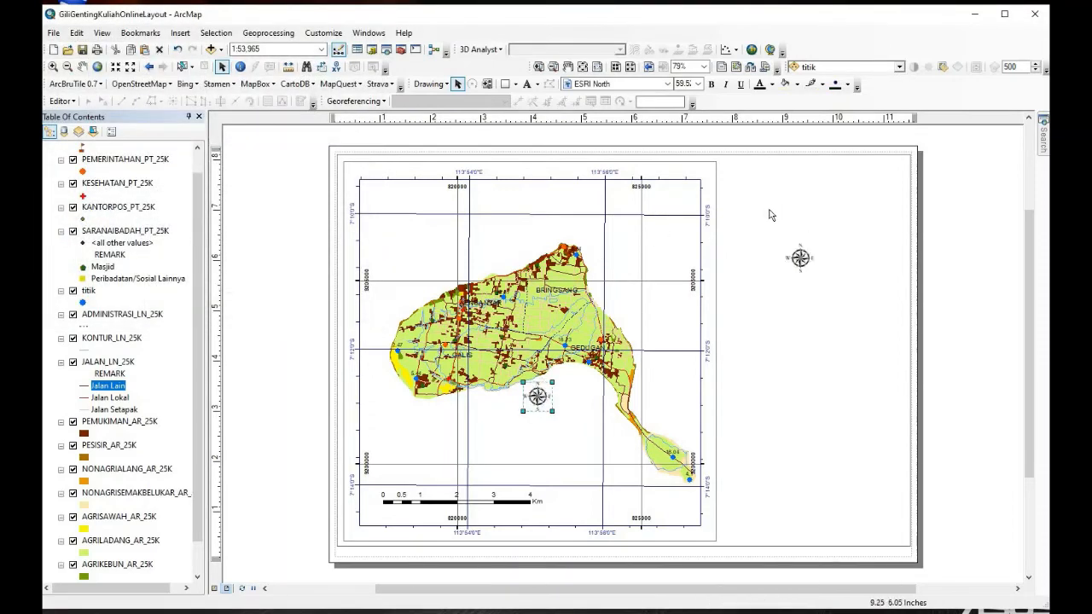
left_click_drag(768, 215, 814, 236)
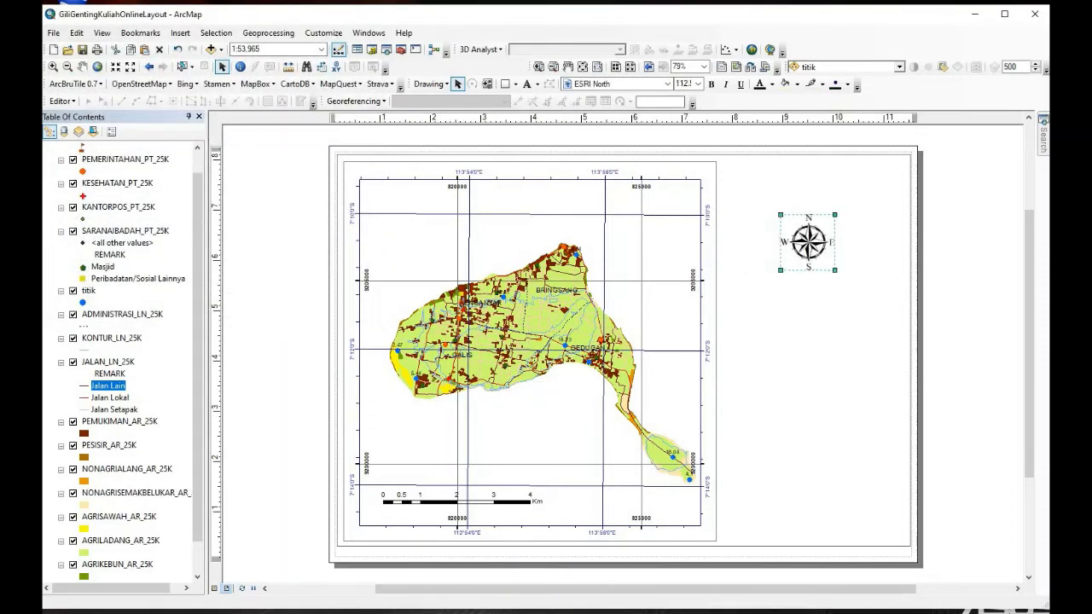
left_click(786, 175)
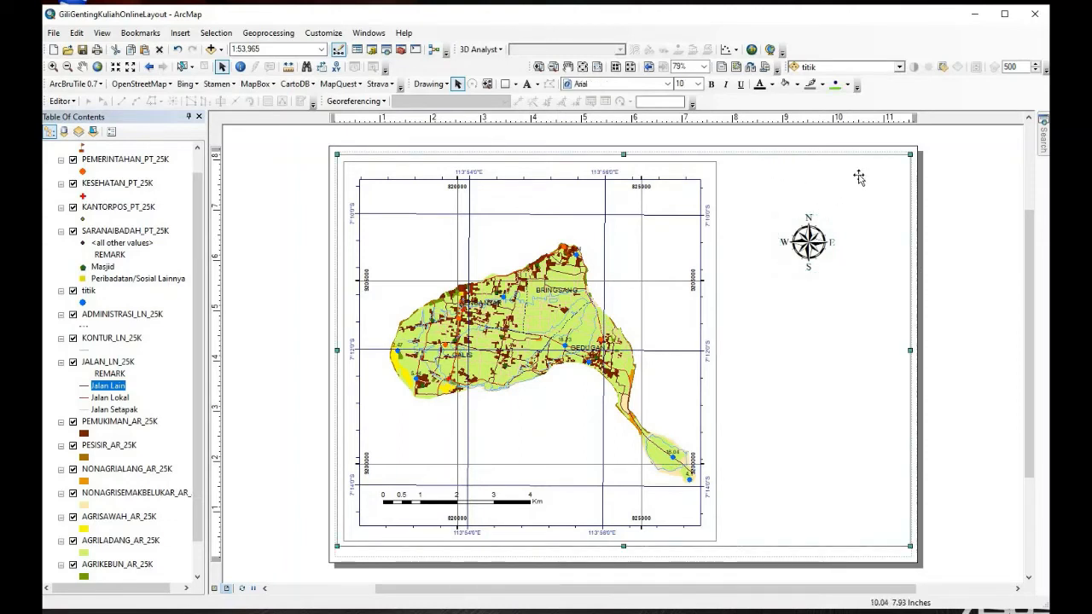
left_click(801, 183)
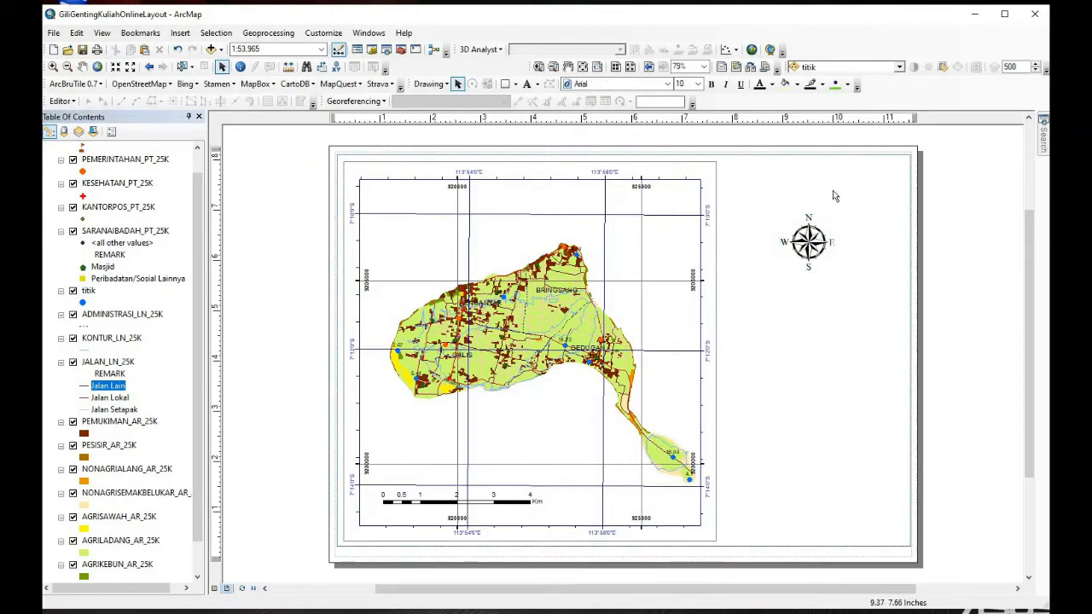
- Add the three-line text PETA PULAU GILI GENTENG, KABUPATEN SUMENEP, JAWA TIMUR as a large bold title above the north arrow
left_click(185, 37)
left_click(205, 82)
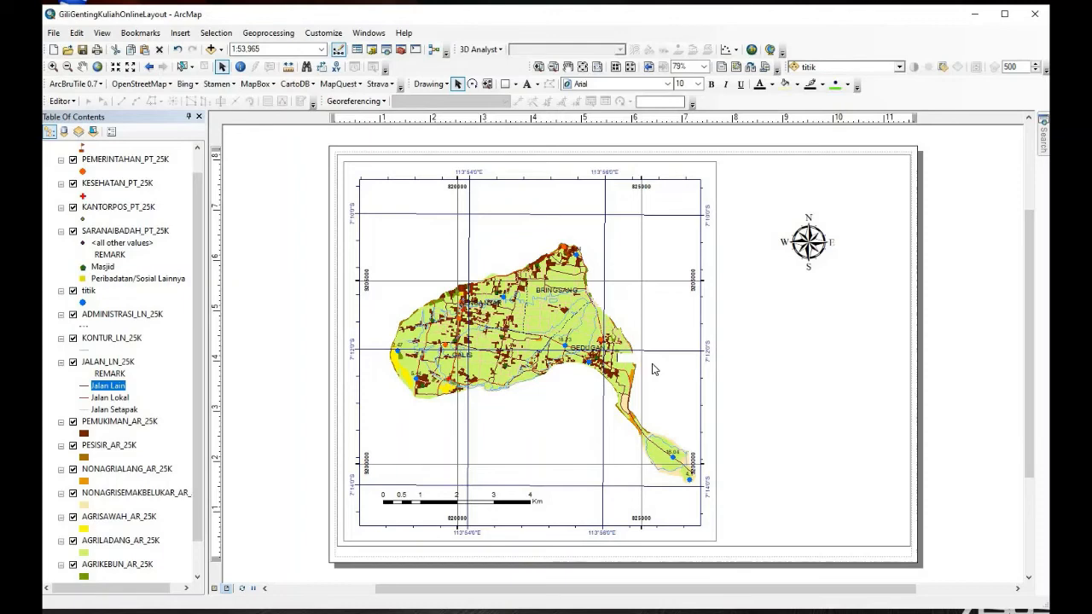
double_click(629, 357)
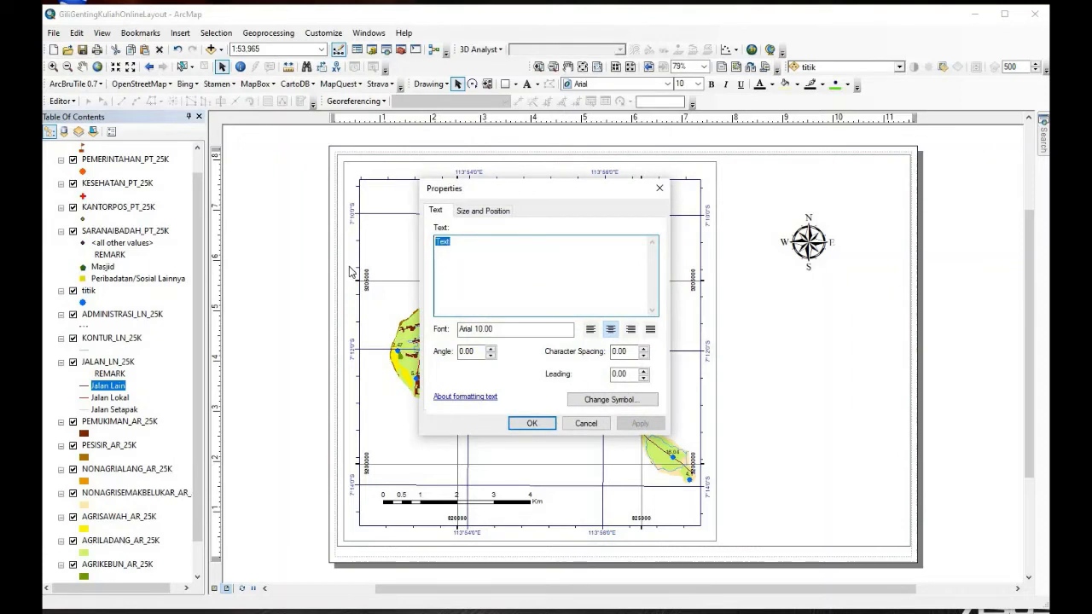
type("P")
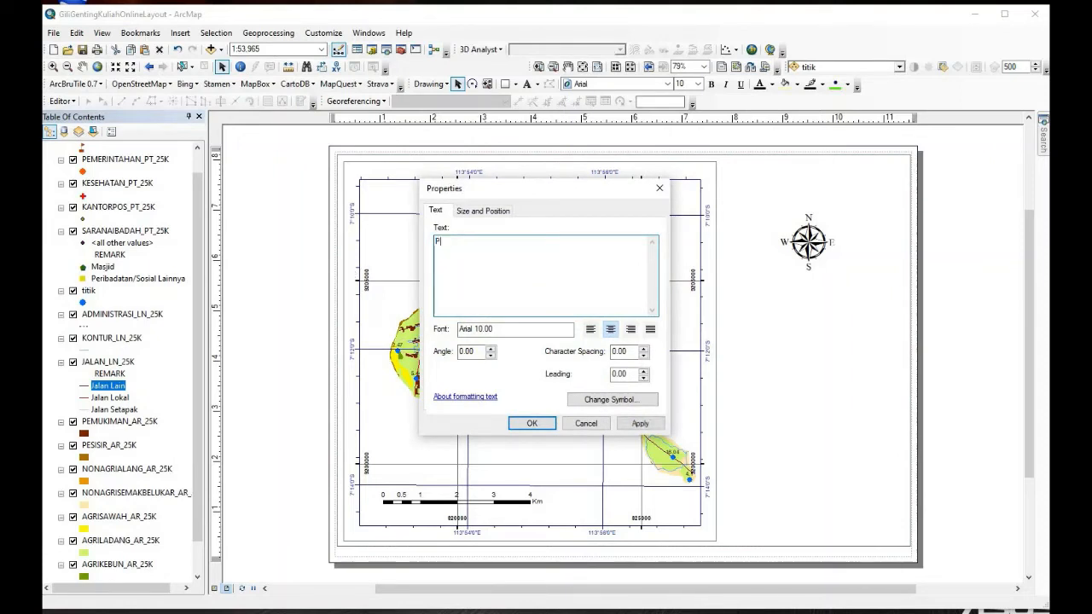
type("ETA PULAU GILI GENTENG")
key("Return")
type("KABUPATEN SUMENEP")
key("Return")
type("JAWA TIMUR")
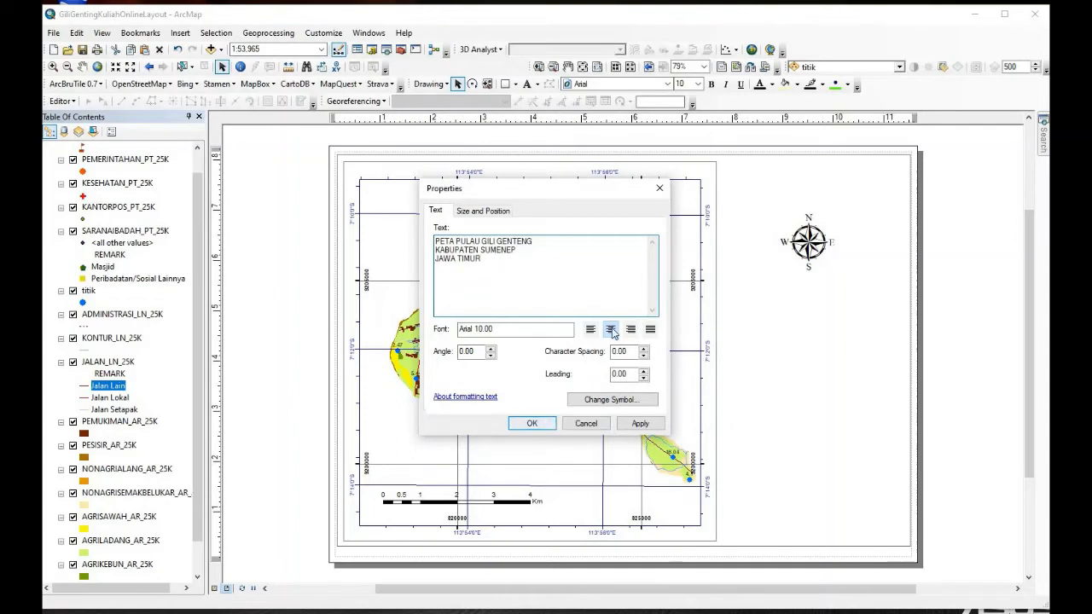
left_click(530, 425)
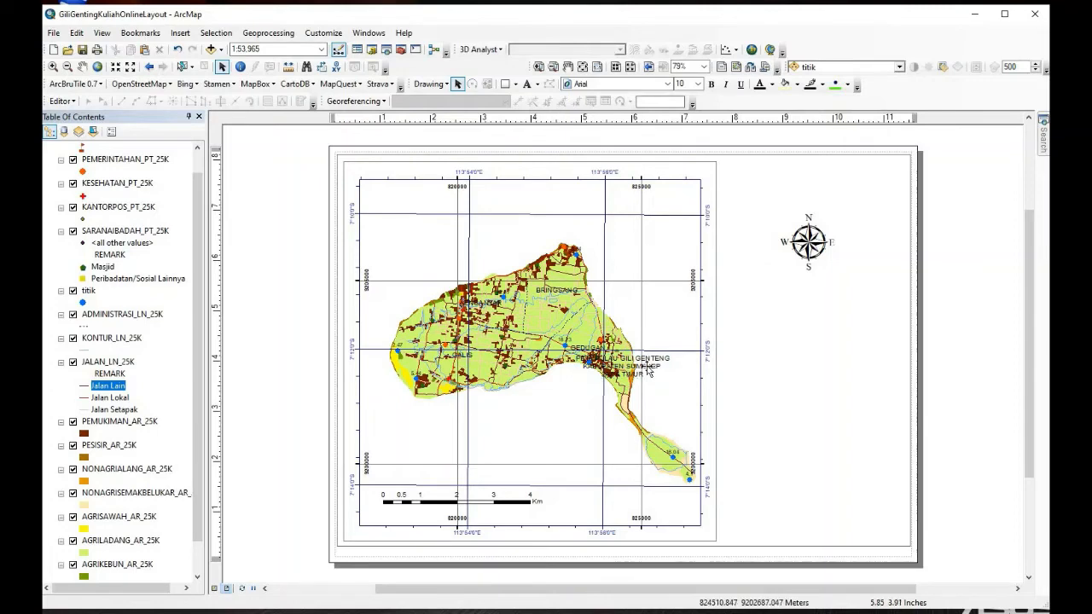
left_click_drag(629, 376, 809, 193)
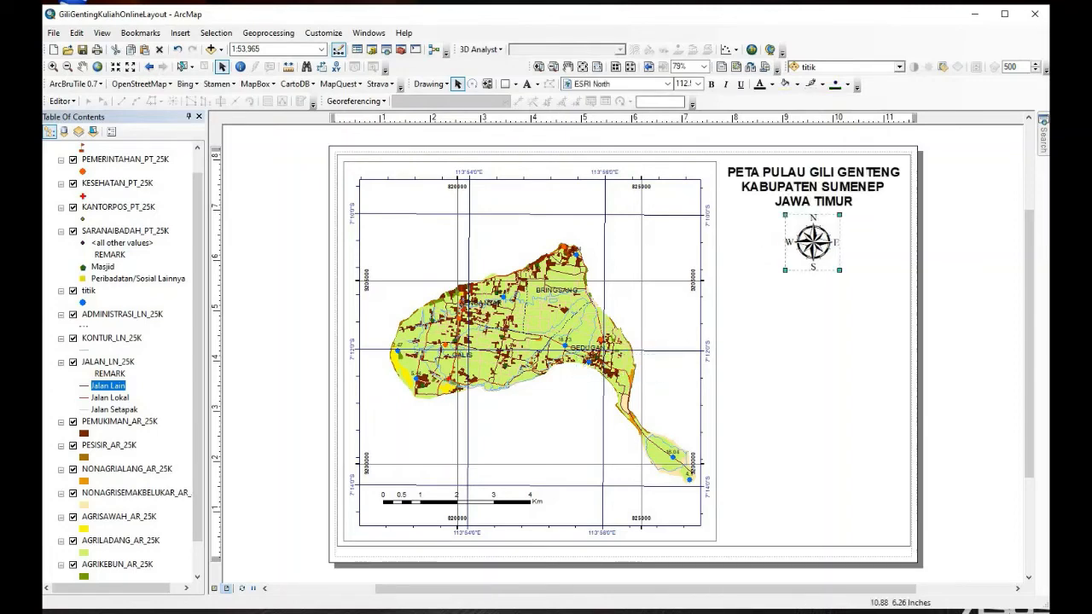
left_click(848, 262)
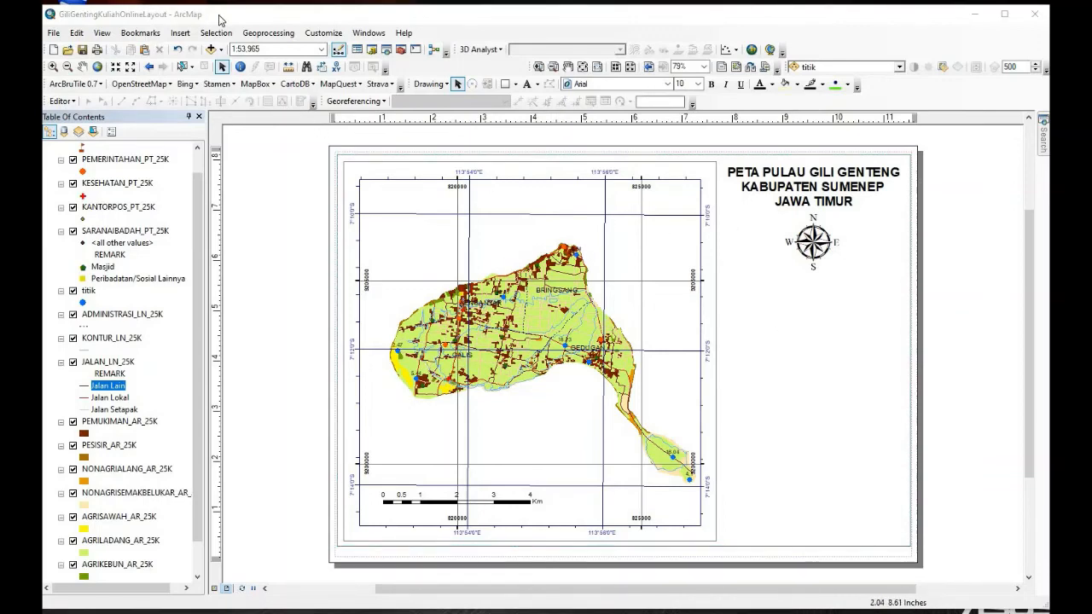
- Start a legend and remove the titik and ADMINISTRASIDESA_AR_25K layers from its items
left_click(180, 34)
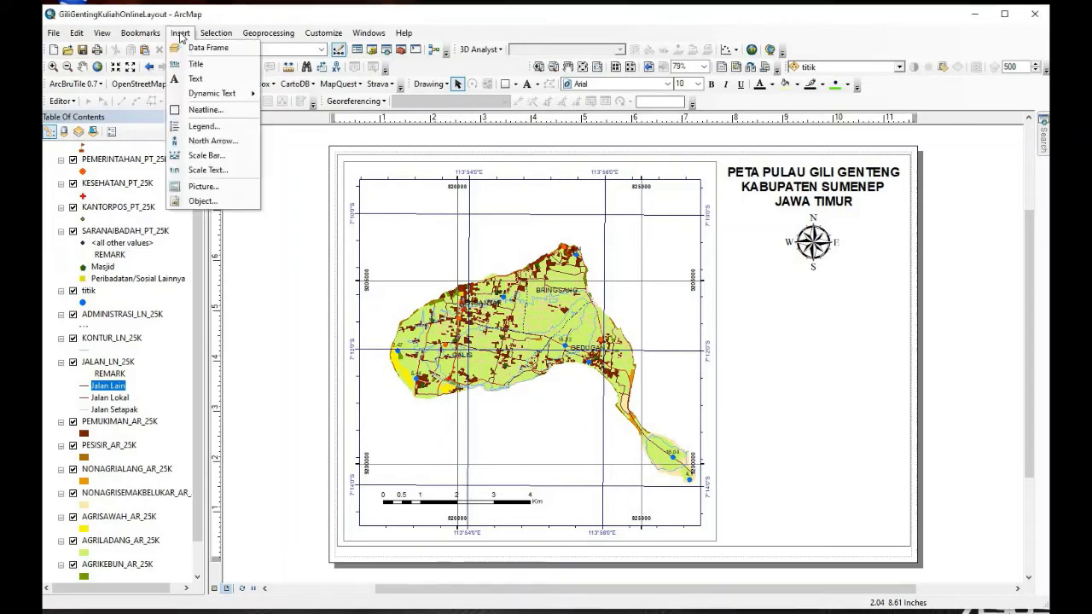
left_click(229, 127)
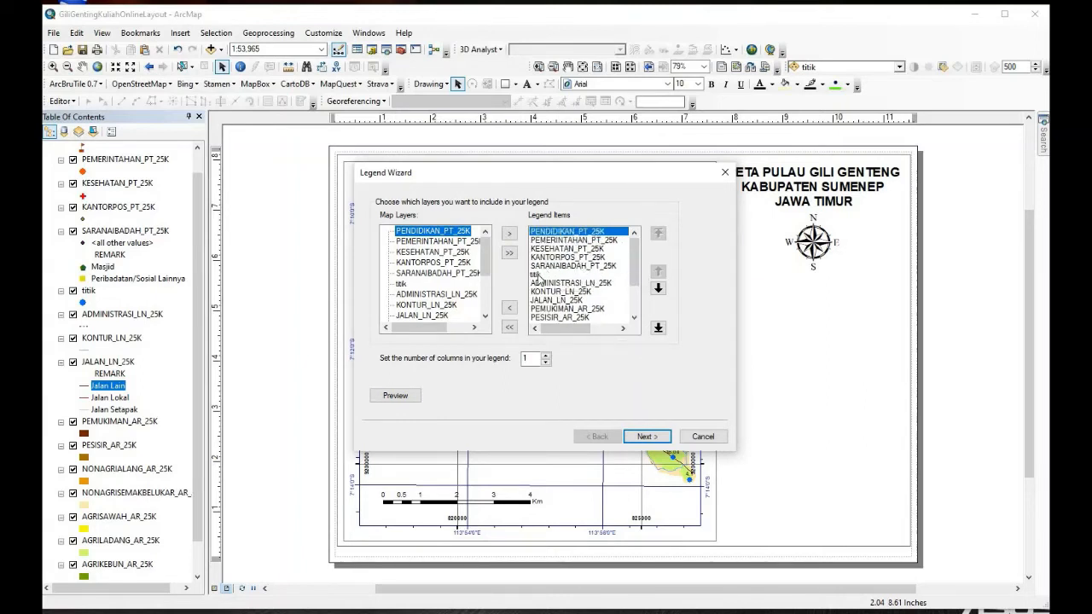
left_click(620, 274)
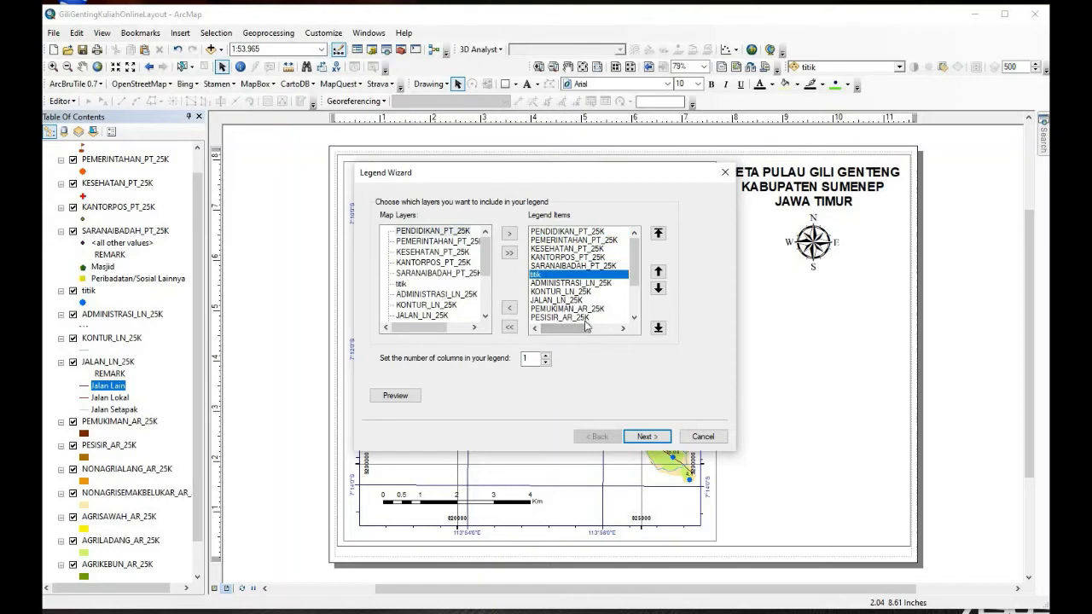
left_click(509, 308)
left_click_drag(634, 256, 636, 318)
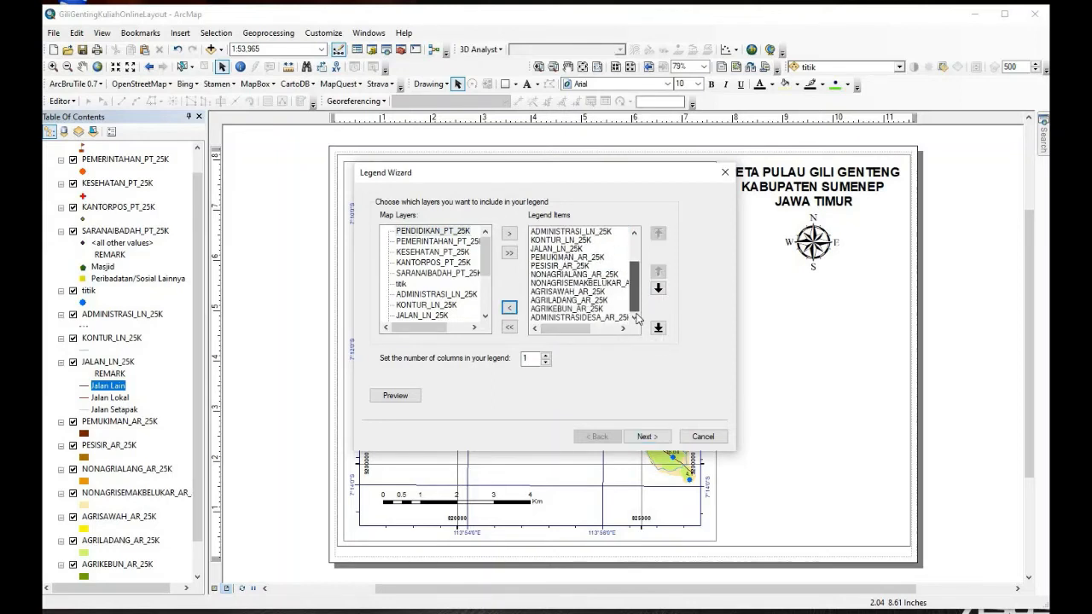
left_click(602, 317)
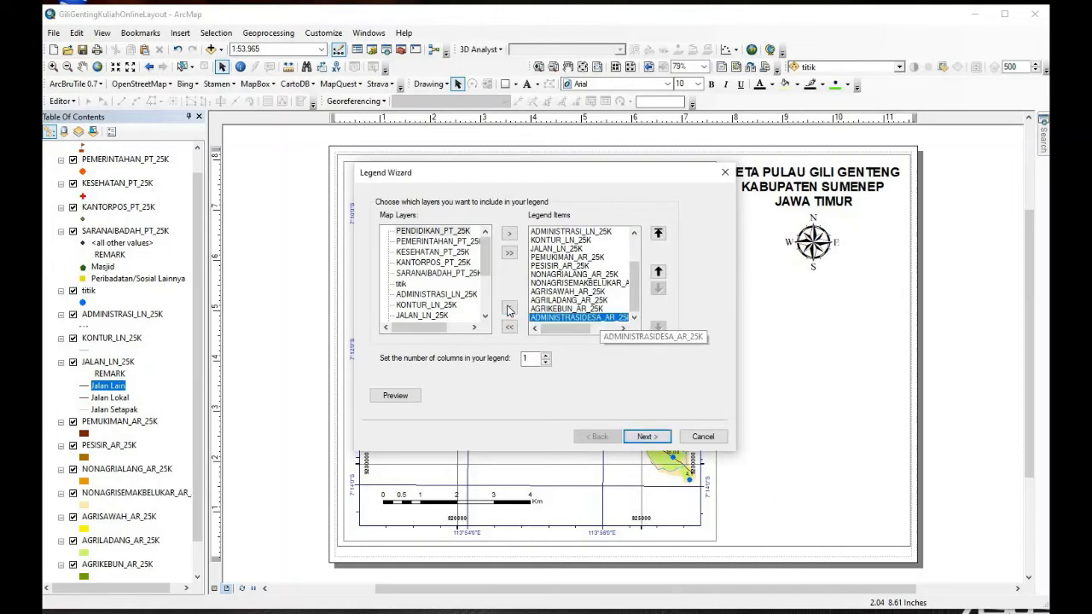
left_click(509, 307)
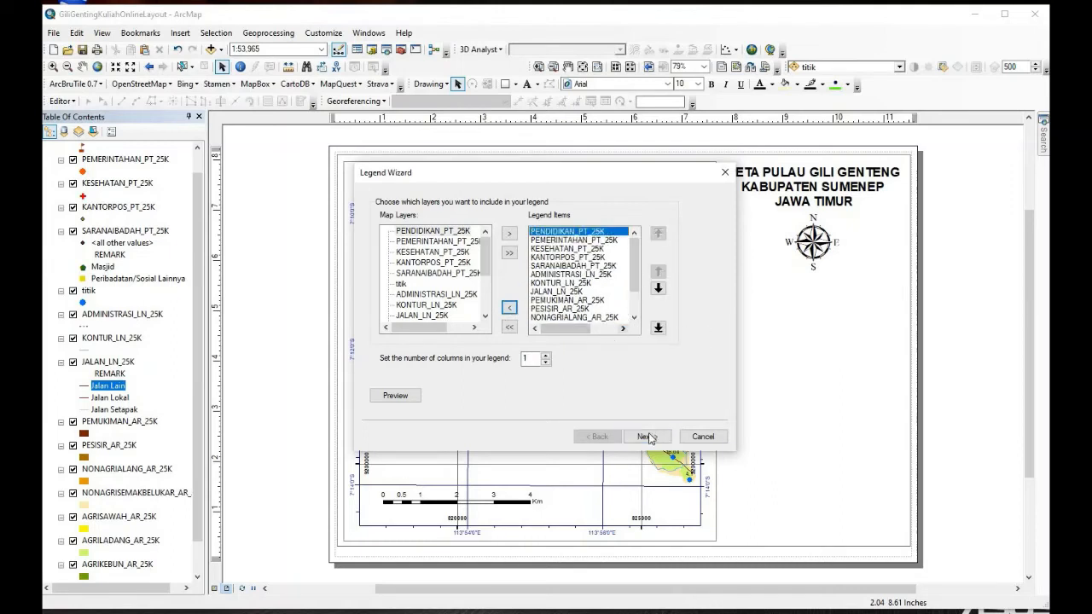
- Title the legend "Legenda :", keep the remaining default legend settings, and place it below the north arrow
left_click(651, 438)
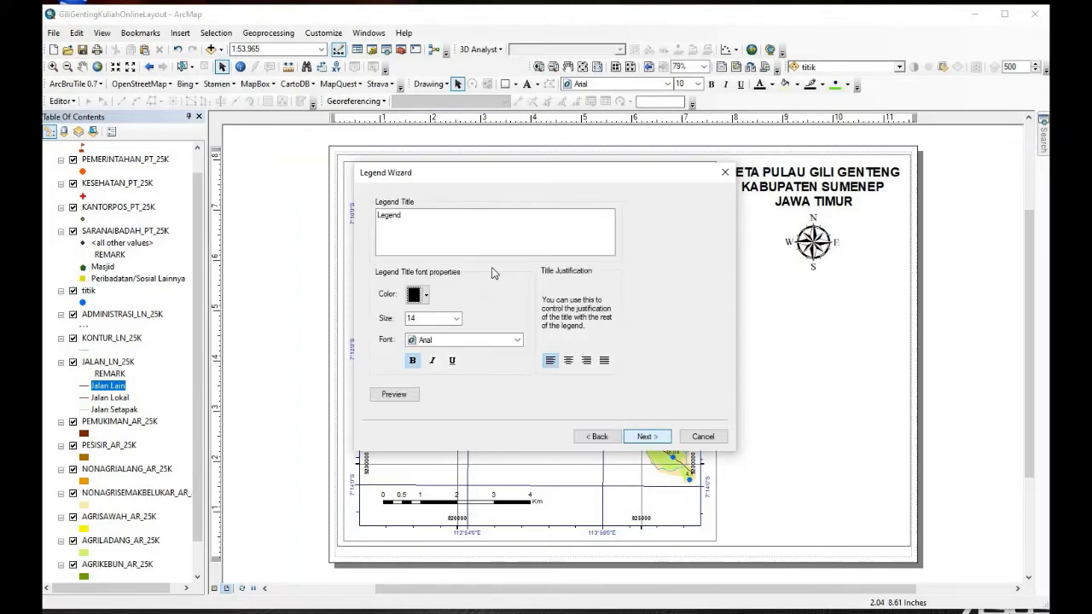
left_click(469, 222)
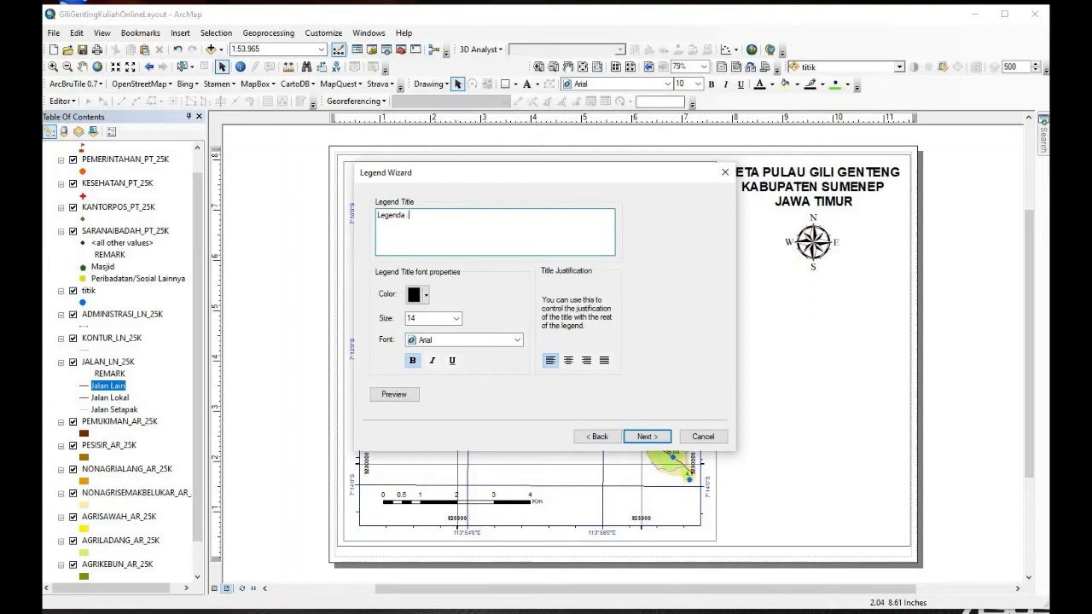
left_click(645, 438)
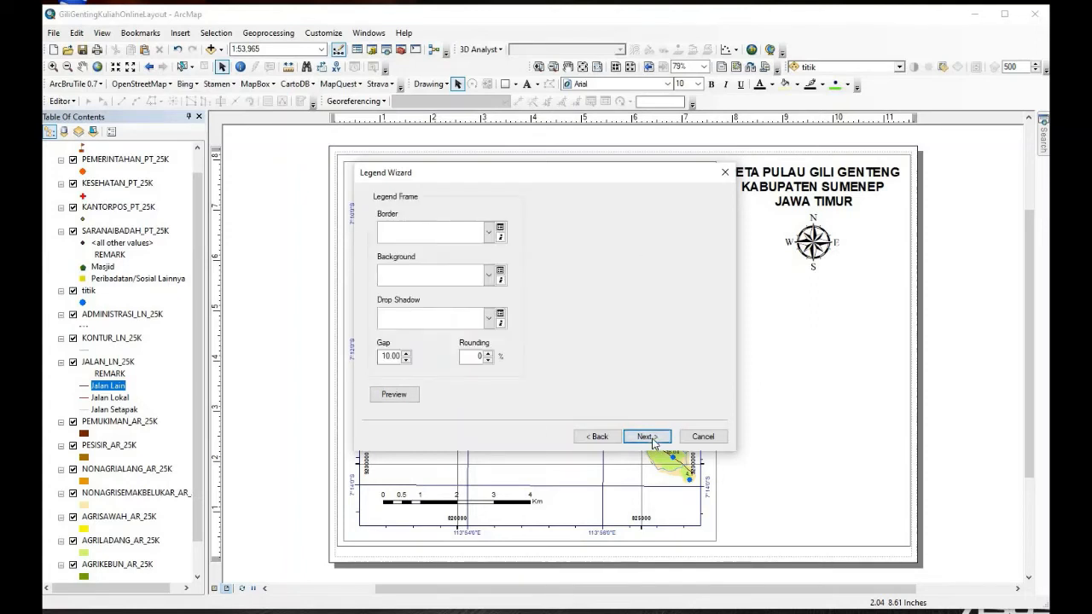
left_click(649, 437)
left_click(648, 438)
left_click(650, 438)
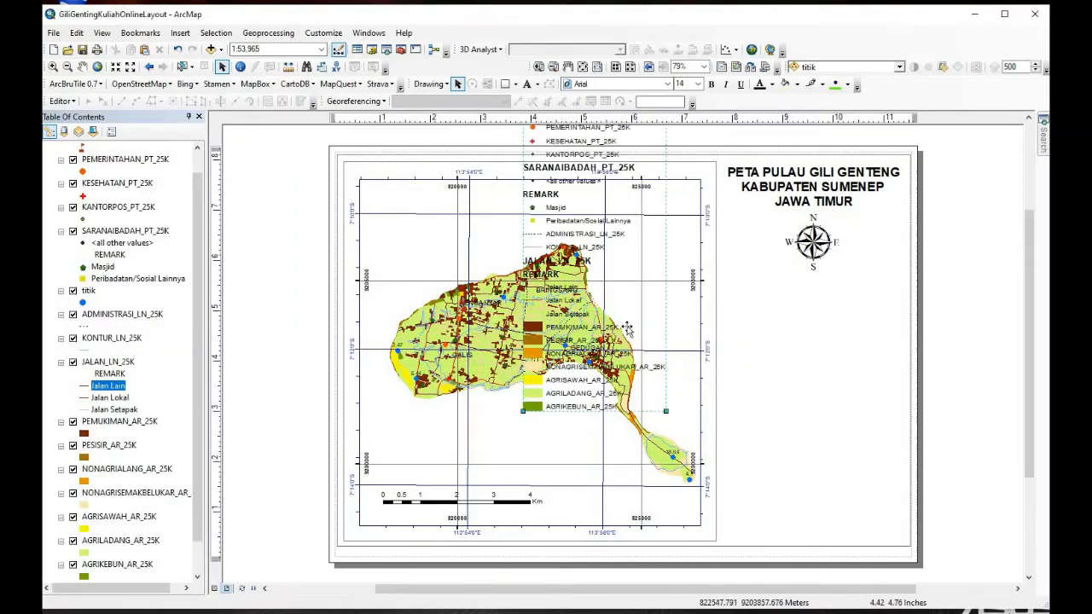
left_click_drag(569, 312, 793, 426)
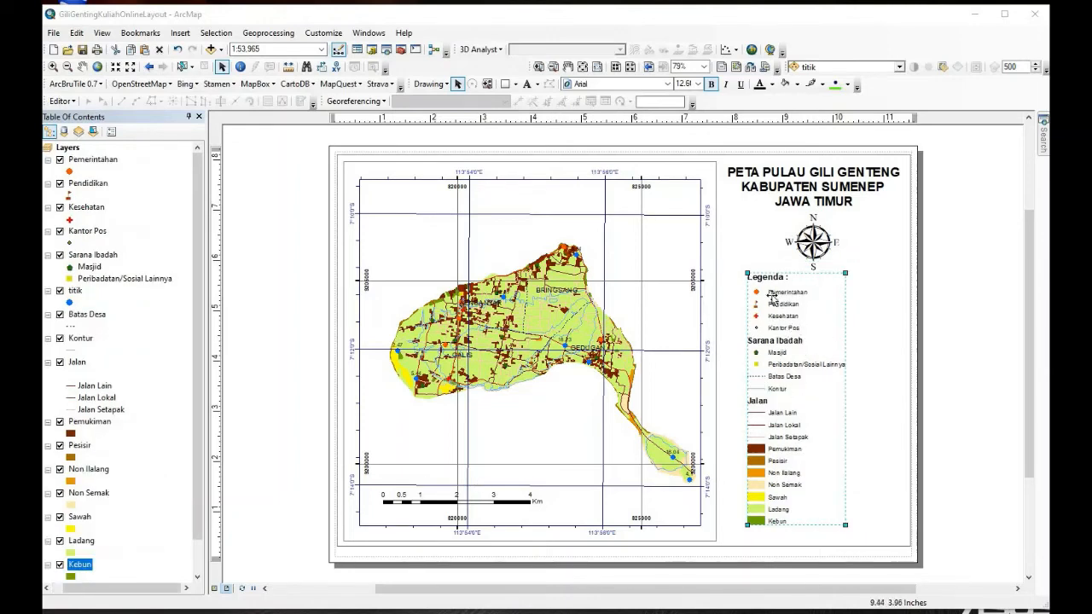
- Split the legend into two columns with Jalan starting the second, and move the legend up beneath the north arrow
right_click(805, 328)
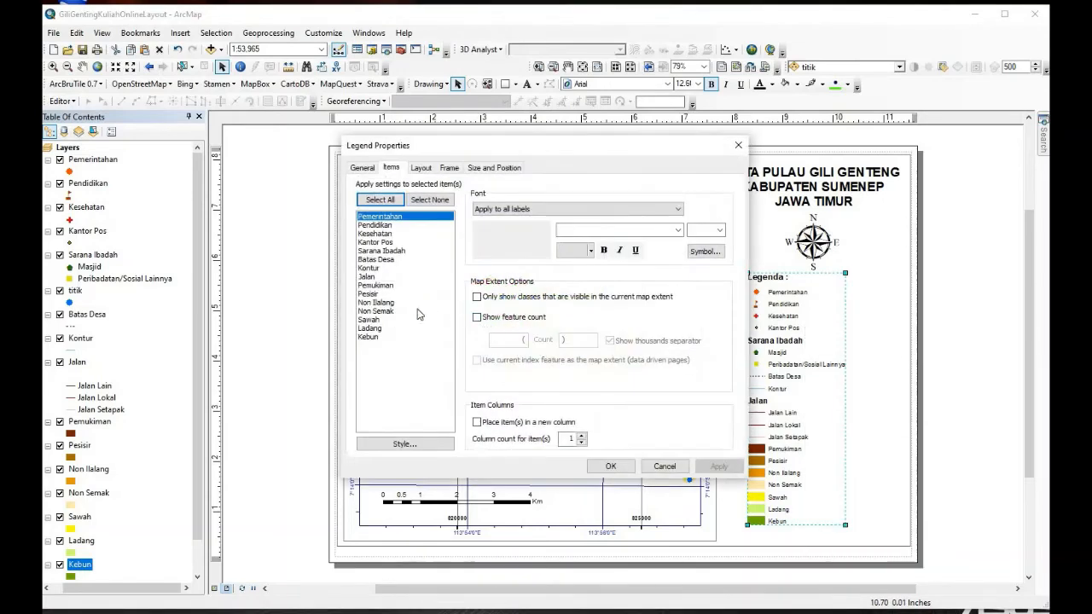
left_click(381, 267)
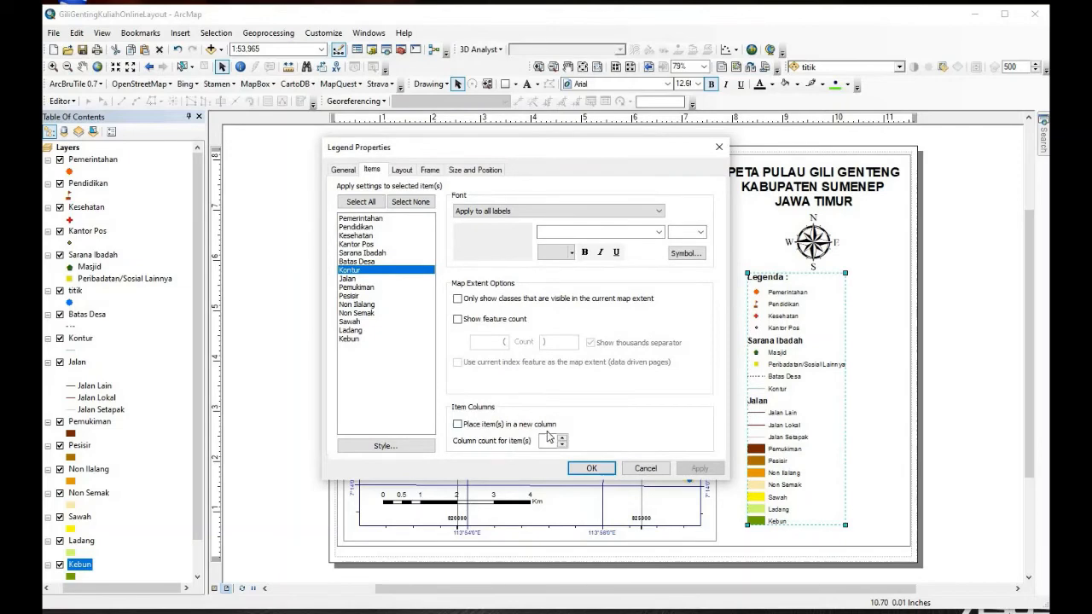
left_click(592, 467)
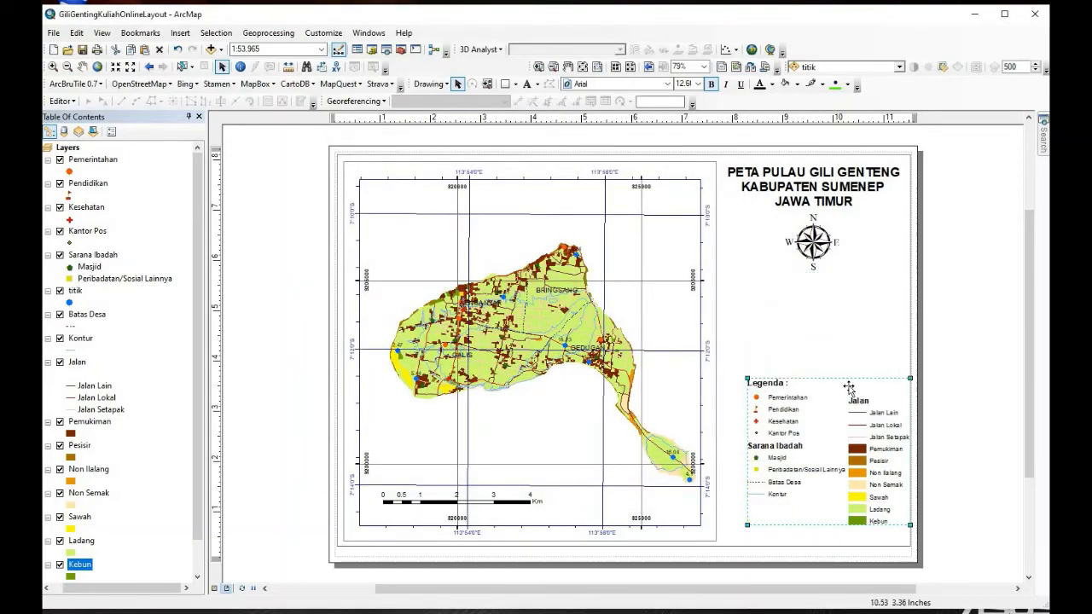
left_click_drag(840, 386, 820, 280)
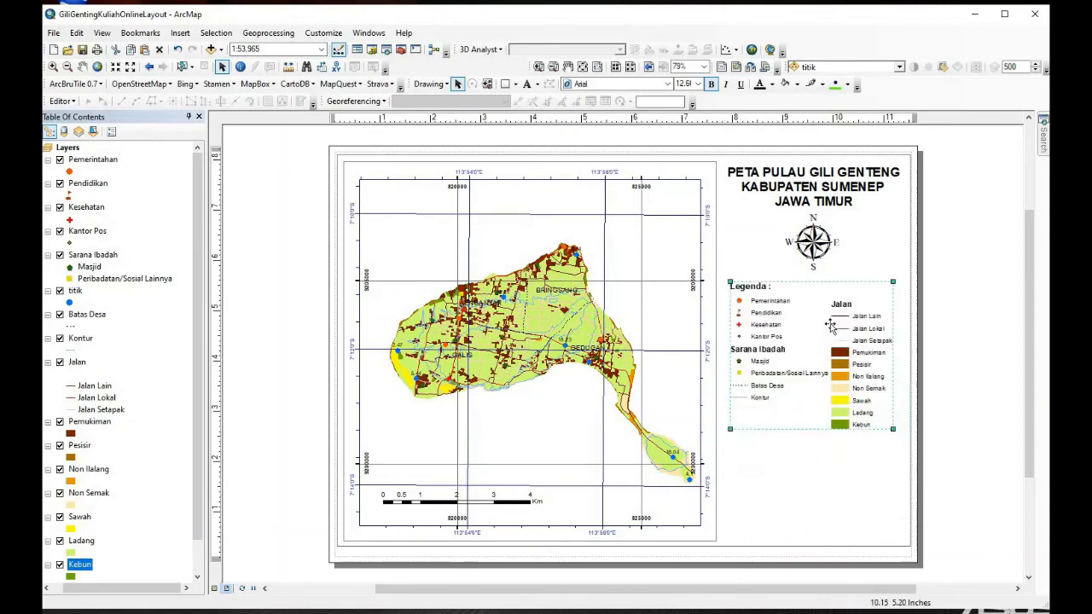
- Give the legend a 1.0 Point black border frame
right_click(818, 319)
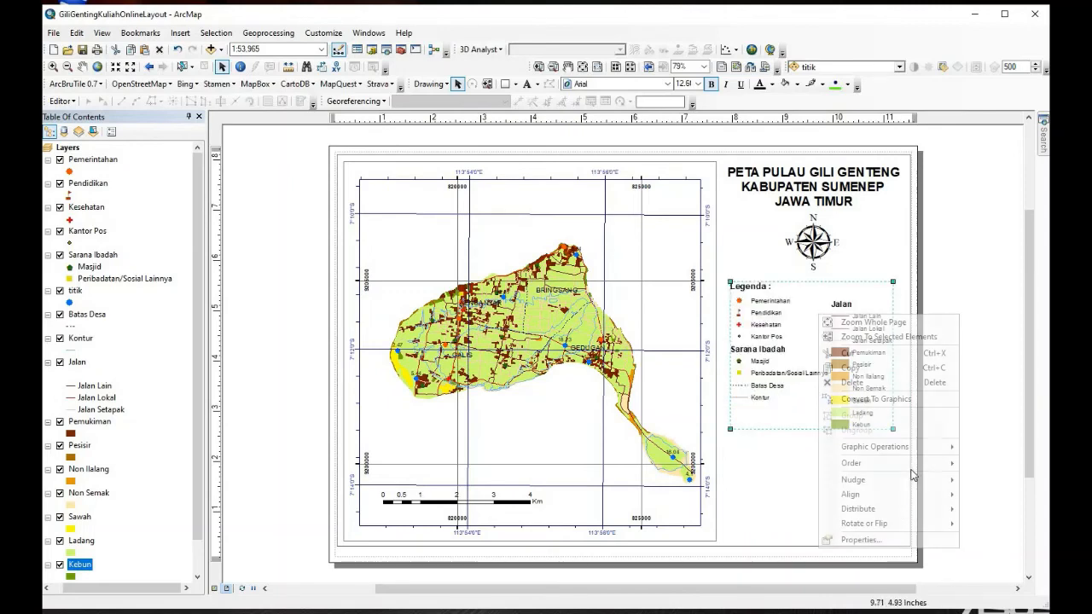
left_click(860, 539)
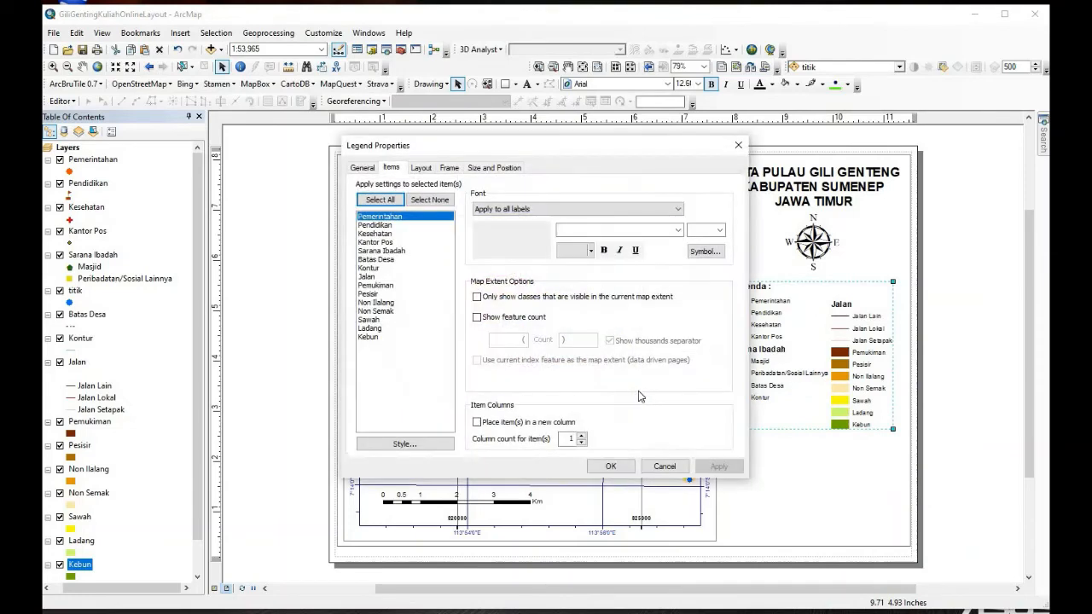
left_click(450, 169)
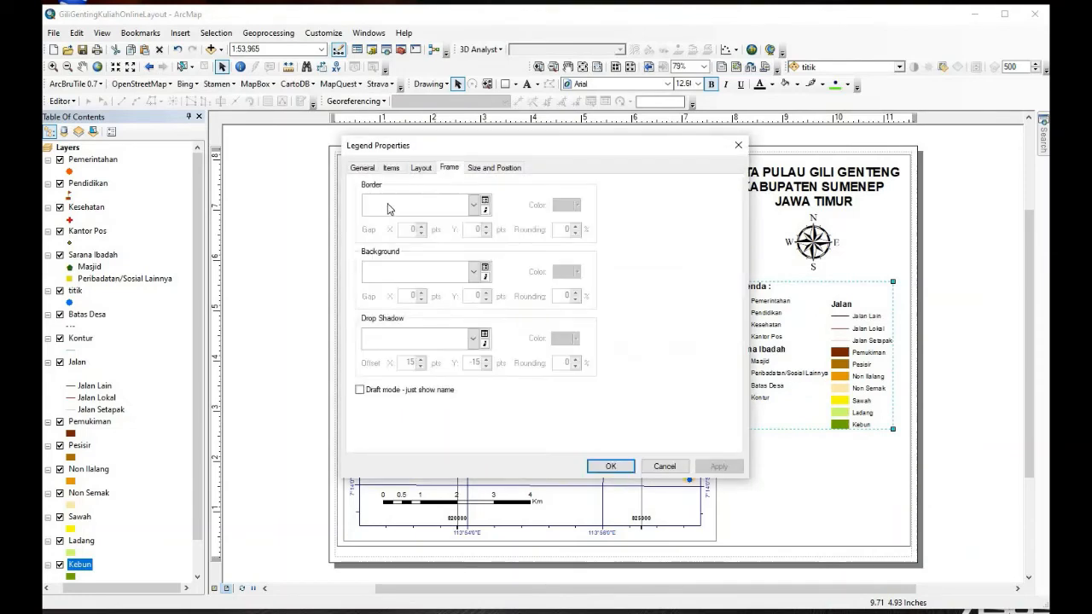
left_click(473, 209)
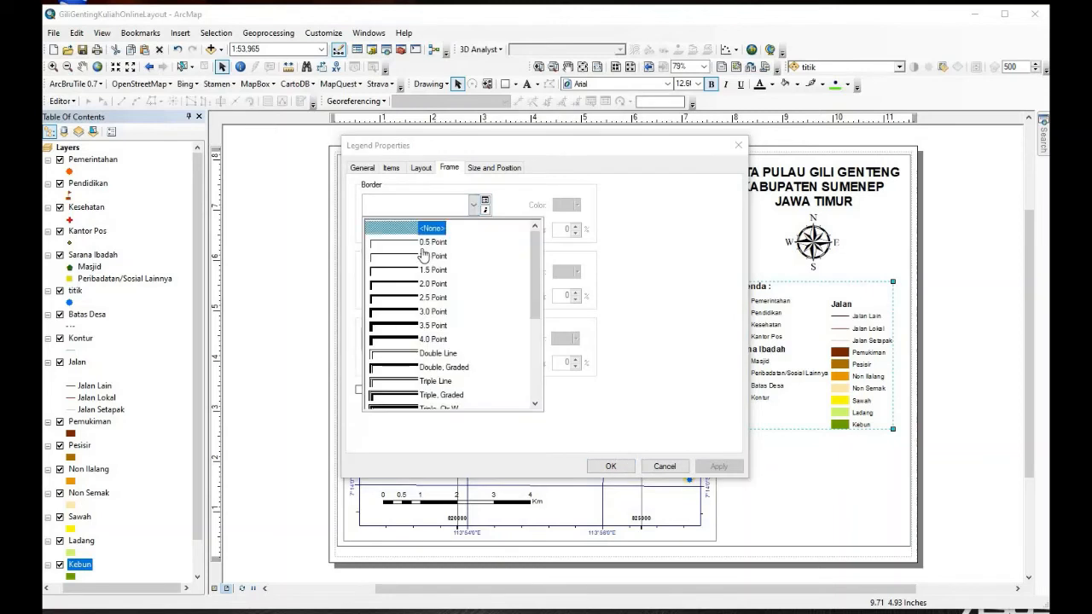
left_click(420, 256)
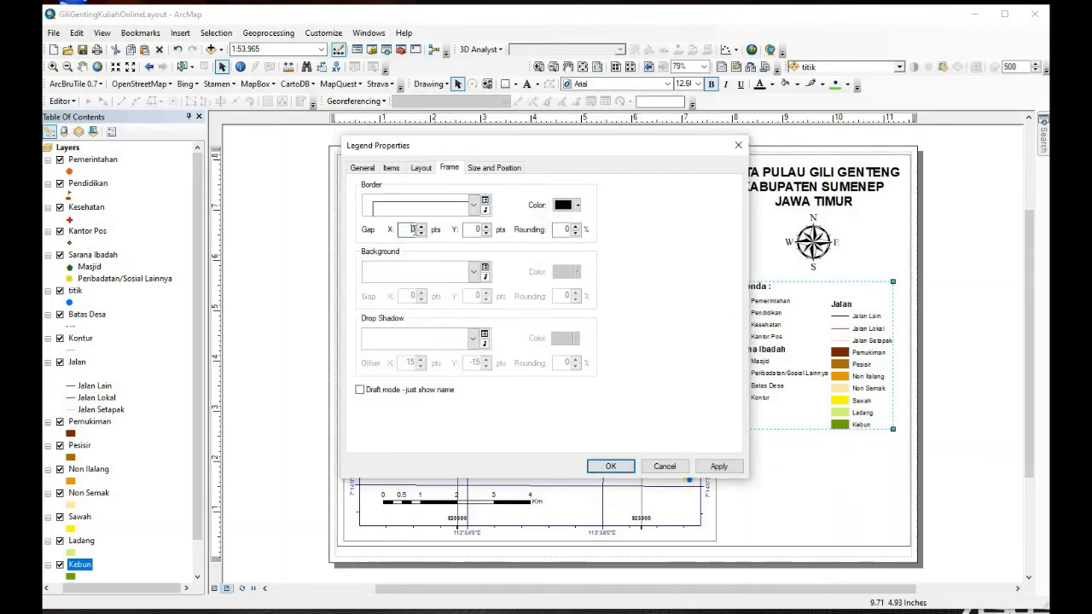
left_click(608, 466)
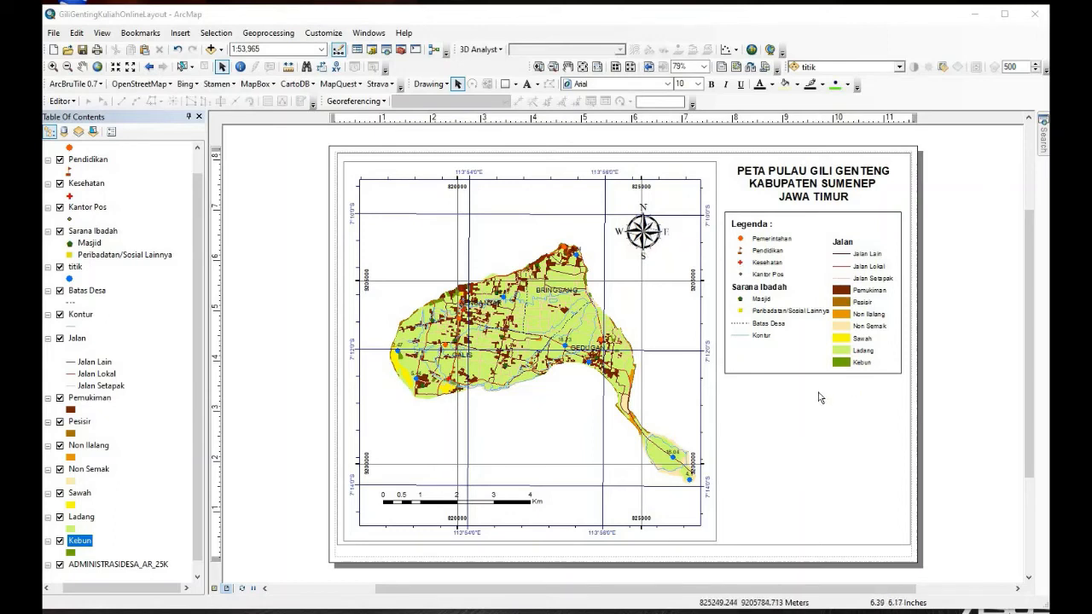
- Insert a new data frame into the layout and move it to the blank area below the legend
left_click(181, 33)
left_click(205, 43)
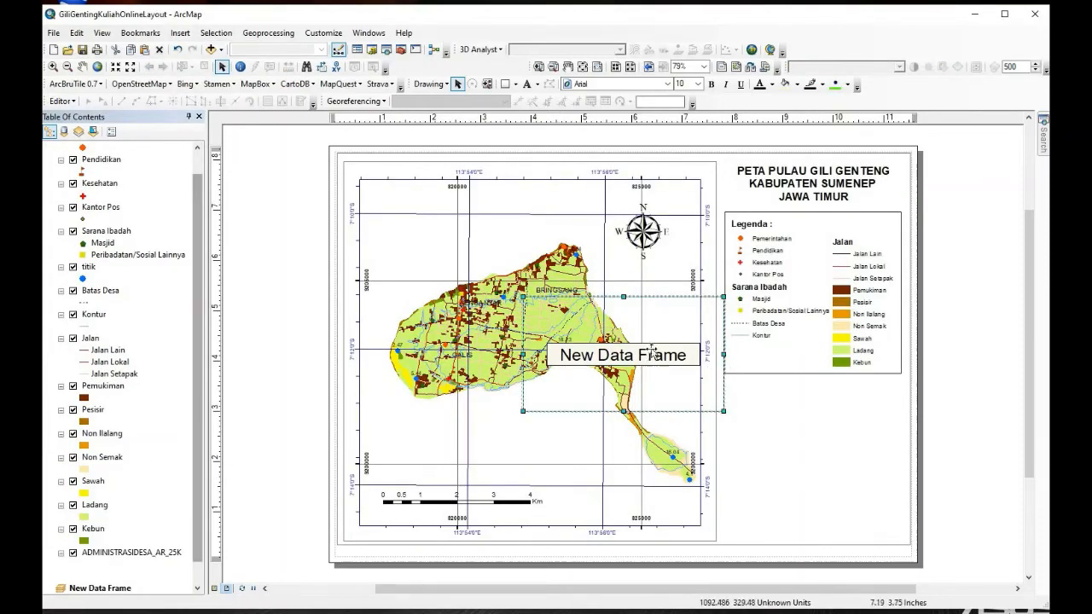
left_click_drag(648, 299, 798, 407)
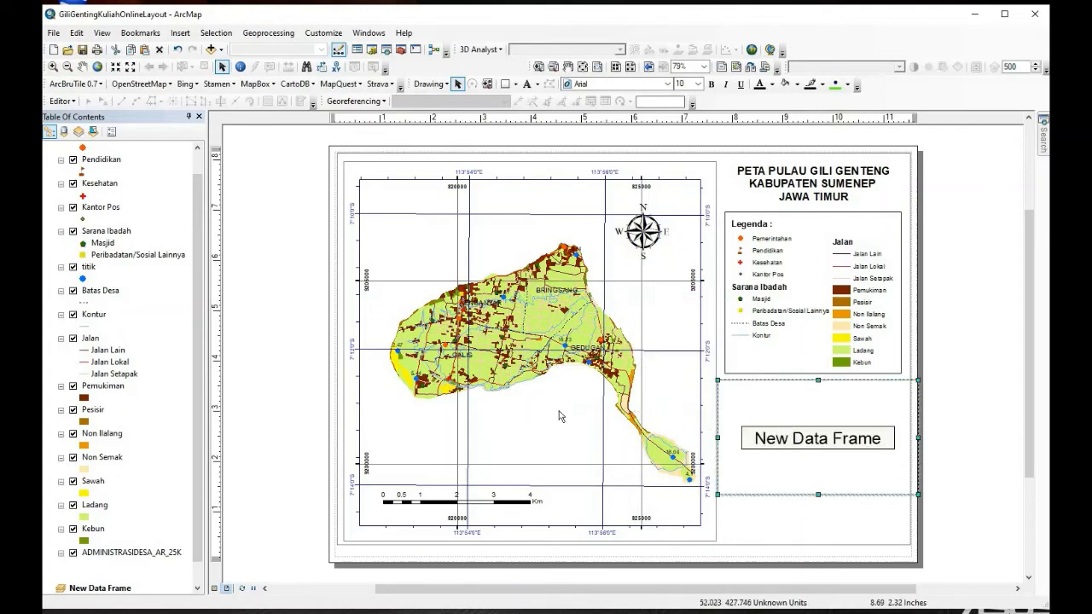
scroll(199, 381, "down", 1)
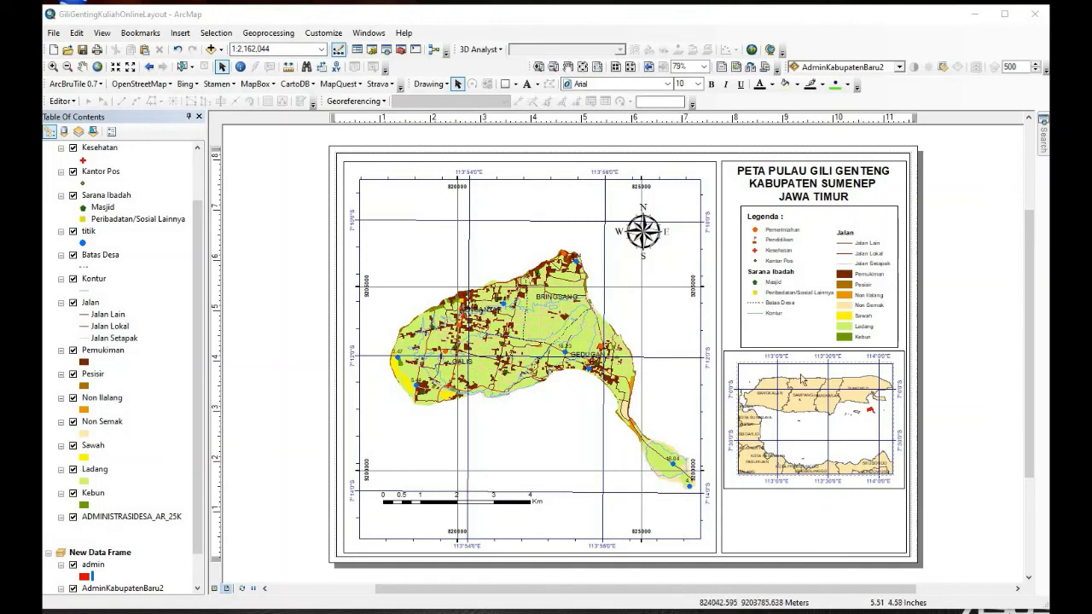
- Add a text block reading "Sisten Koordinat : Geografi & UTM WGS 1984 Zone 49S" for the area below the inset map
scroll(870, 416, "up", 2)
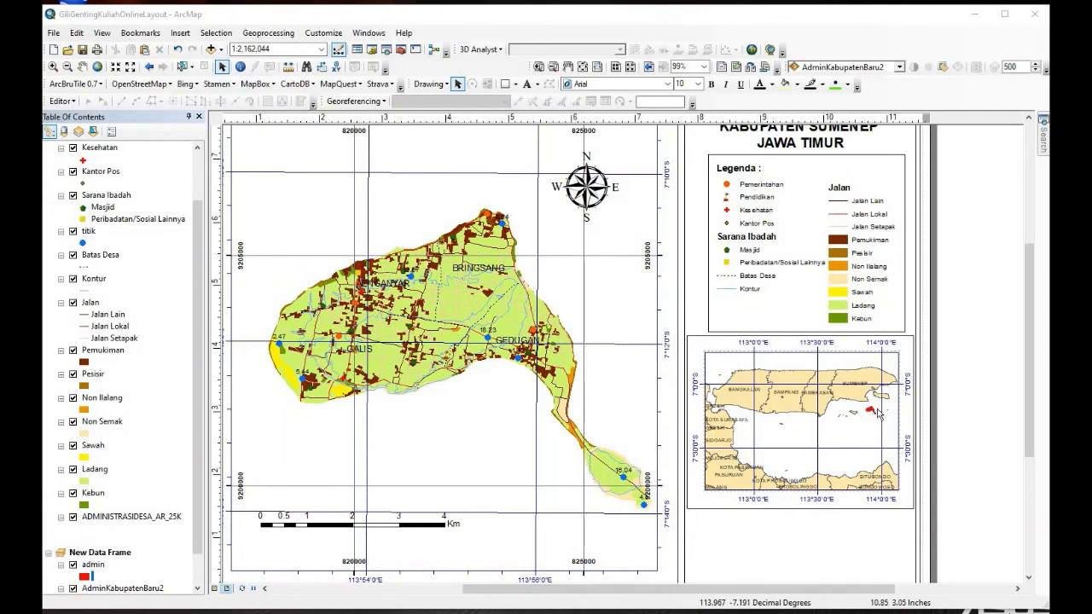
left_click_drag(1030, 450, 1032, 483)
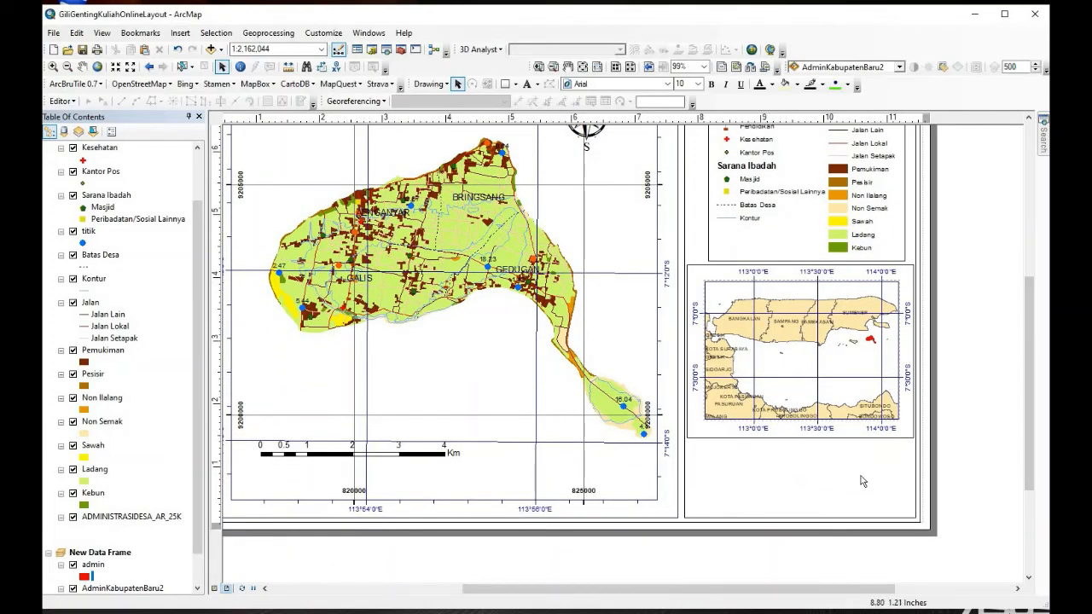
left_click(180, 33)
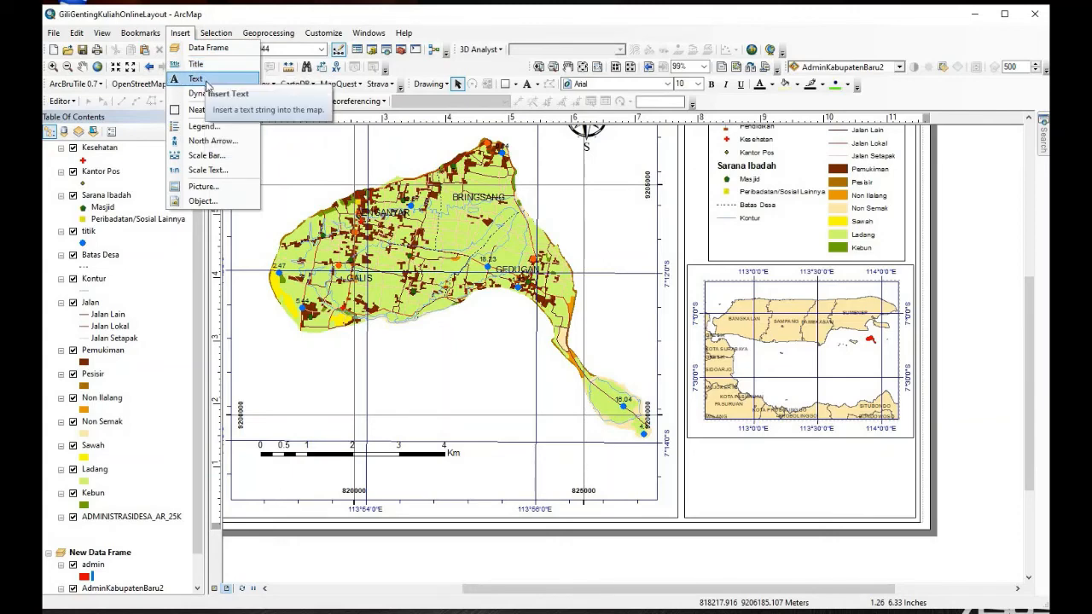
left_click(210, 88)
left_click(725, 378)
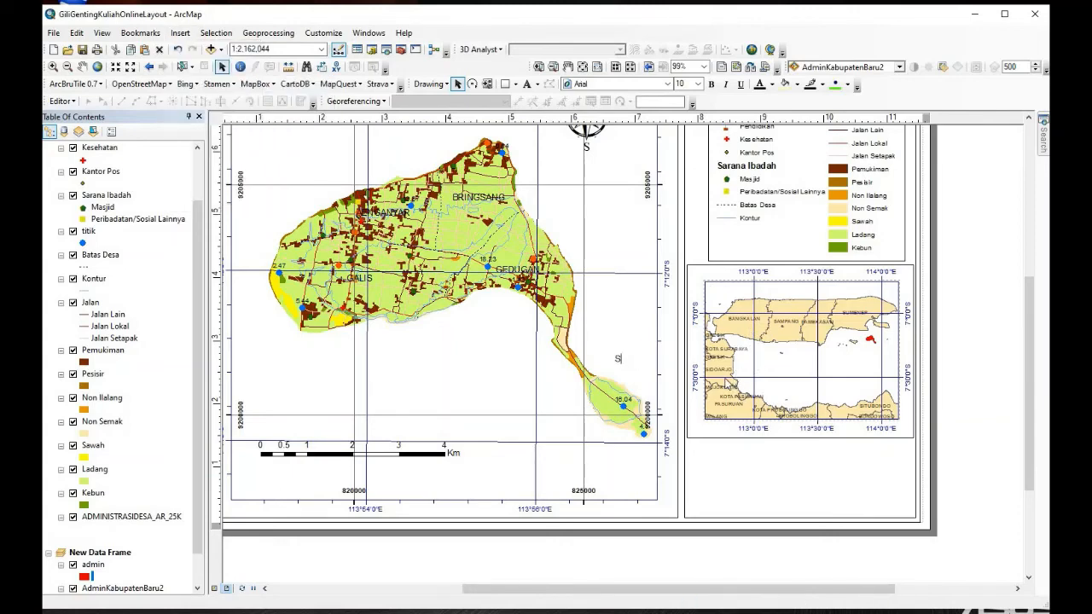
type("Sisten Koordinat")
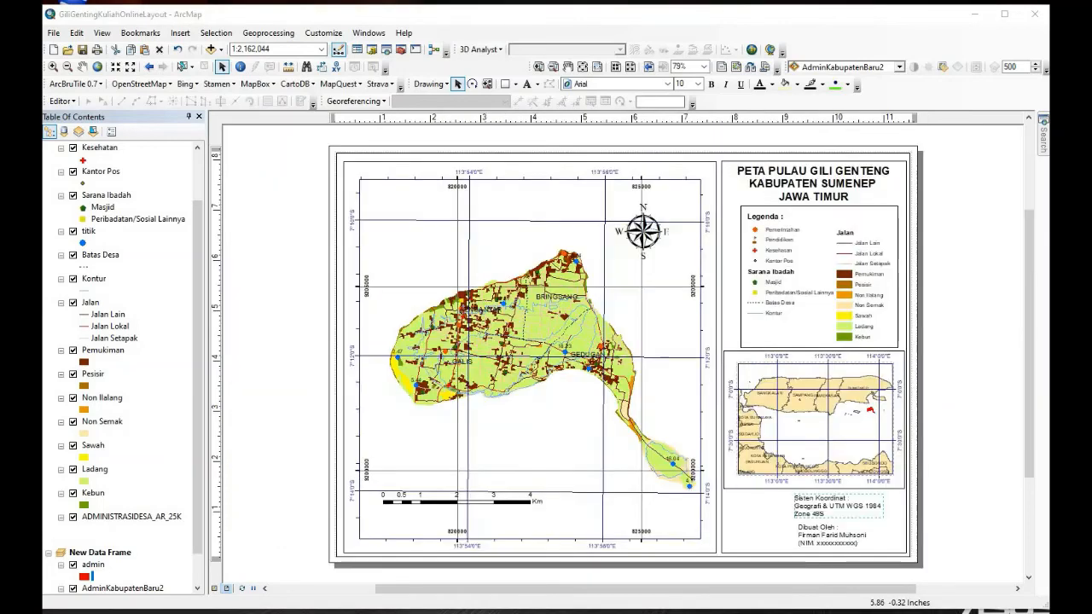
- Shift the coordinate system text and the "Dibuat Oleh" credit text slightly so they line up below the inset map
left_click(839, 509)
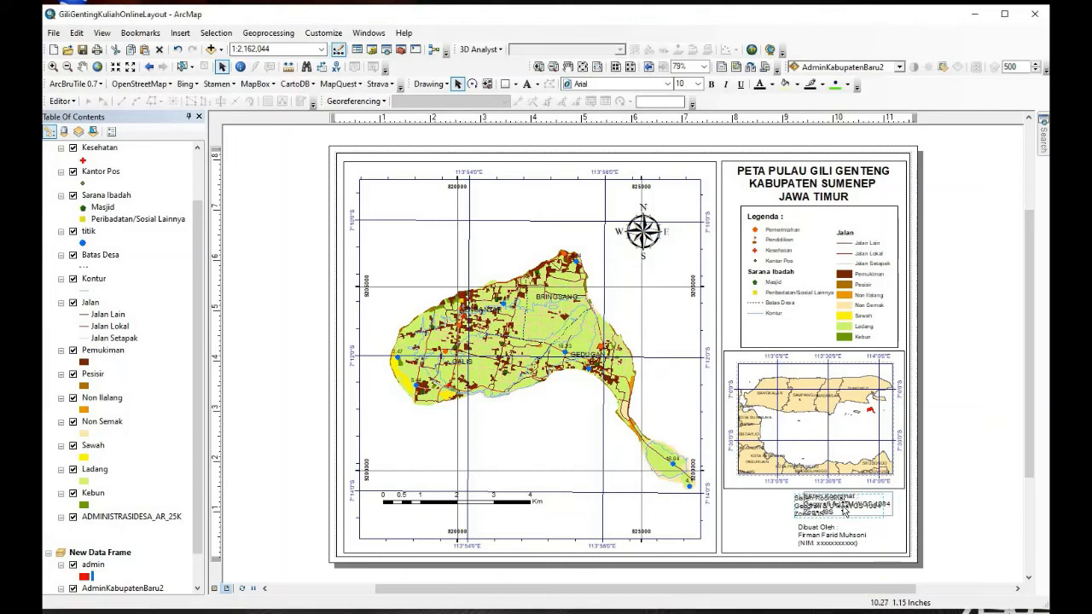
left_click_drag(829, 510, 834, 511)
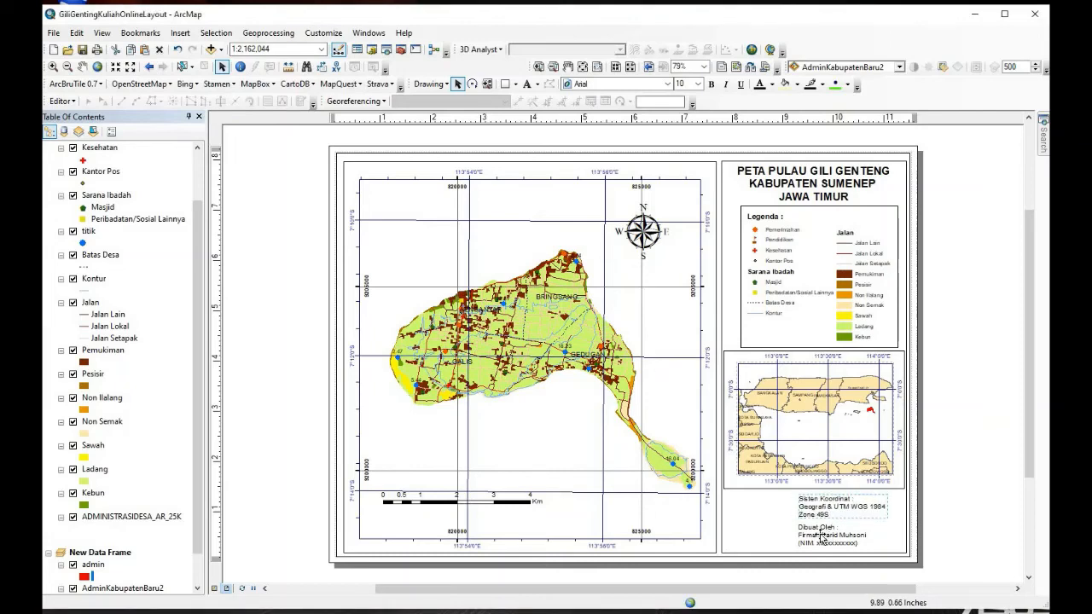
left_click(823, 532)
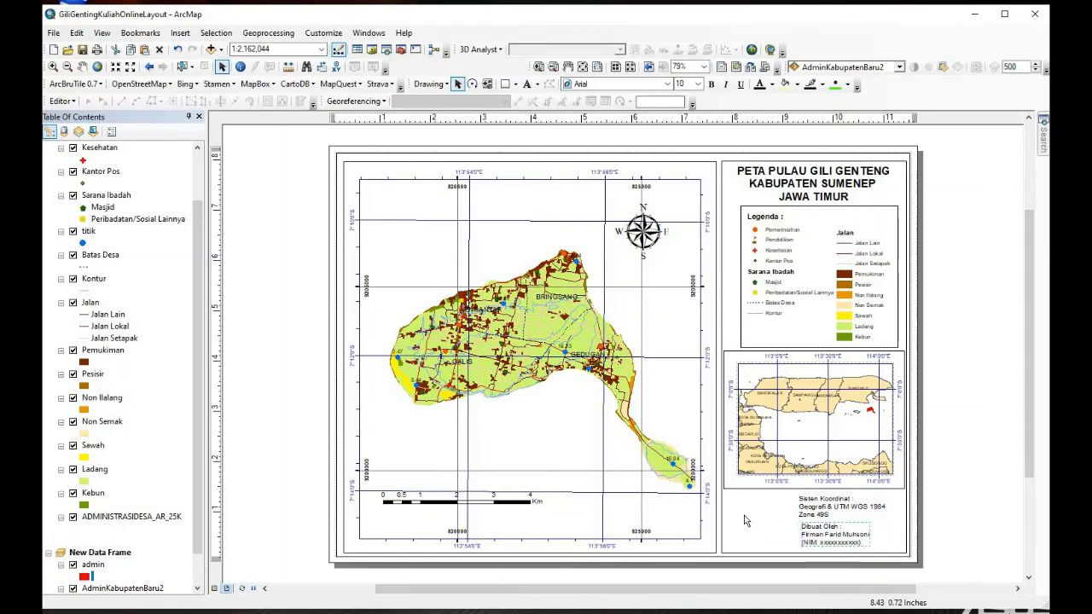
- Insert the logo utm picture from DATA (D:), shrink it beside the coordinate system text, and nudge the credit text into line
left_click(180, 34)
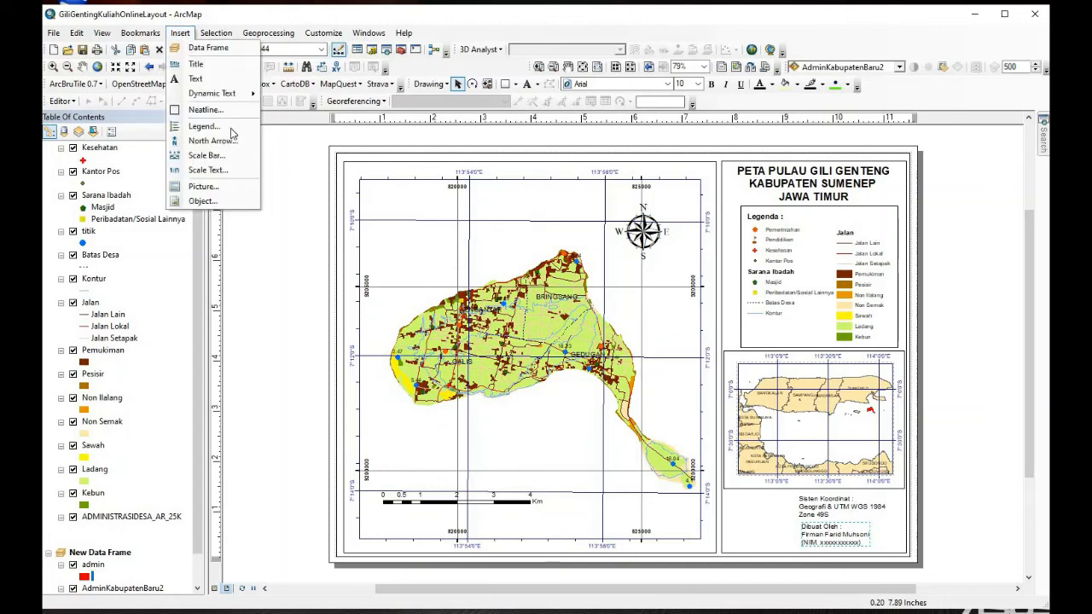
left_click(227, 186)
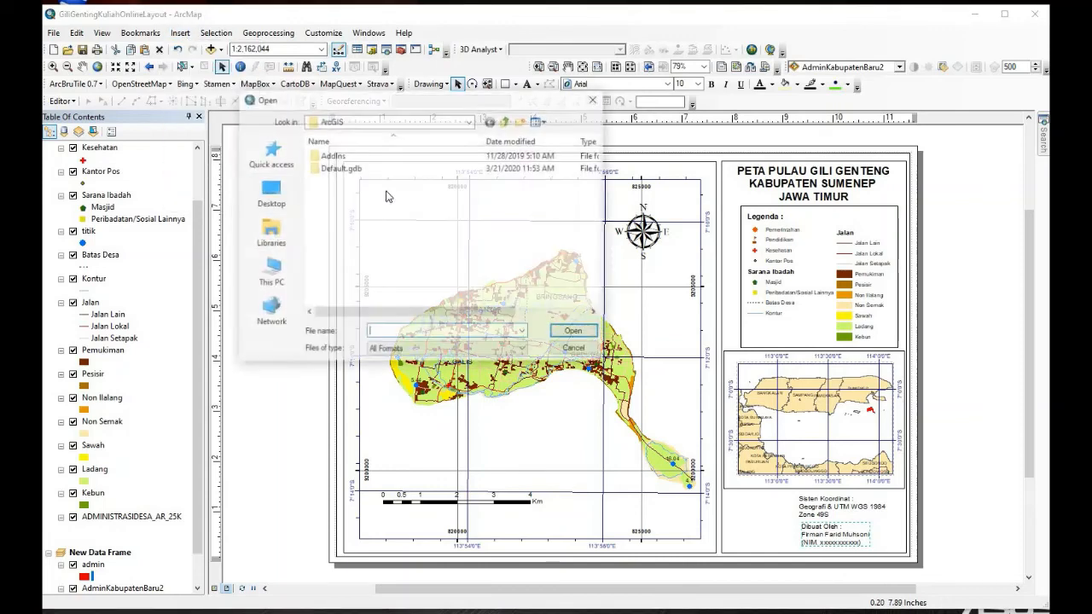
left_click(469, 121)
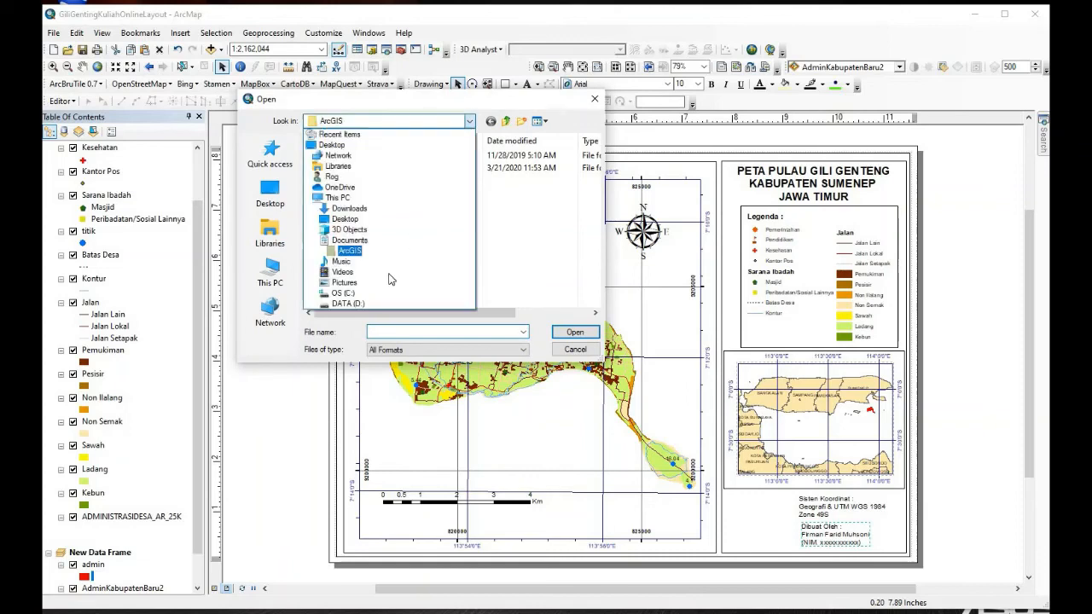
left_click(346, 304)
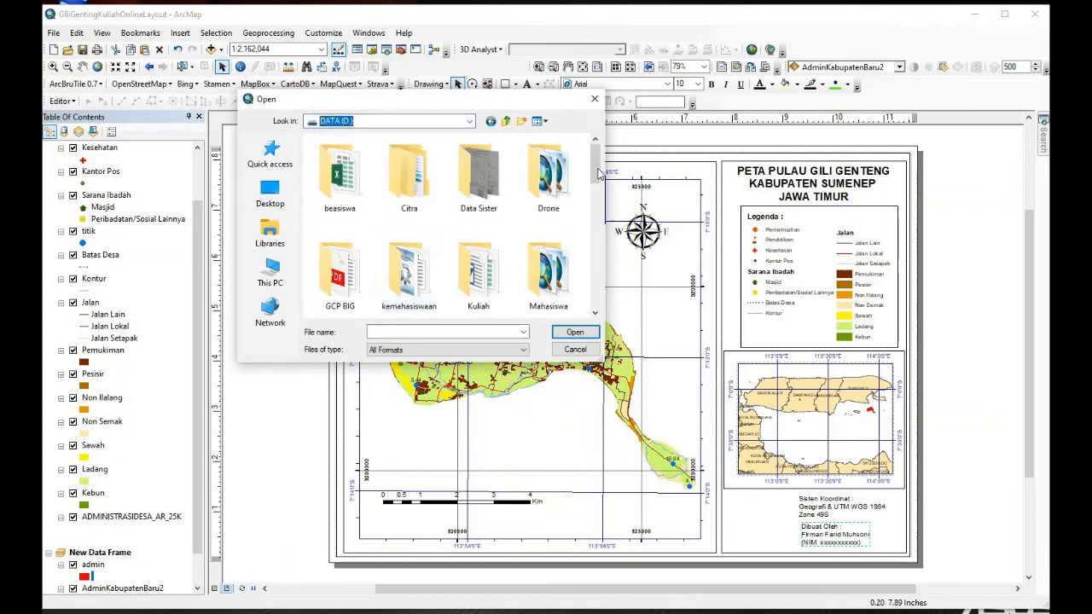
scroll(597, 230, "down", 5)
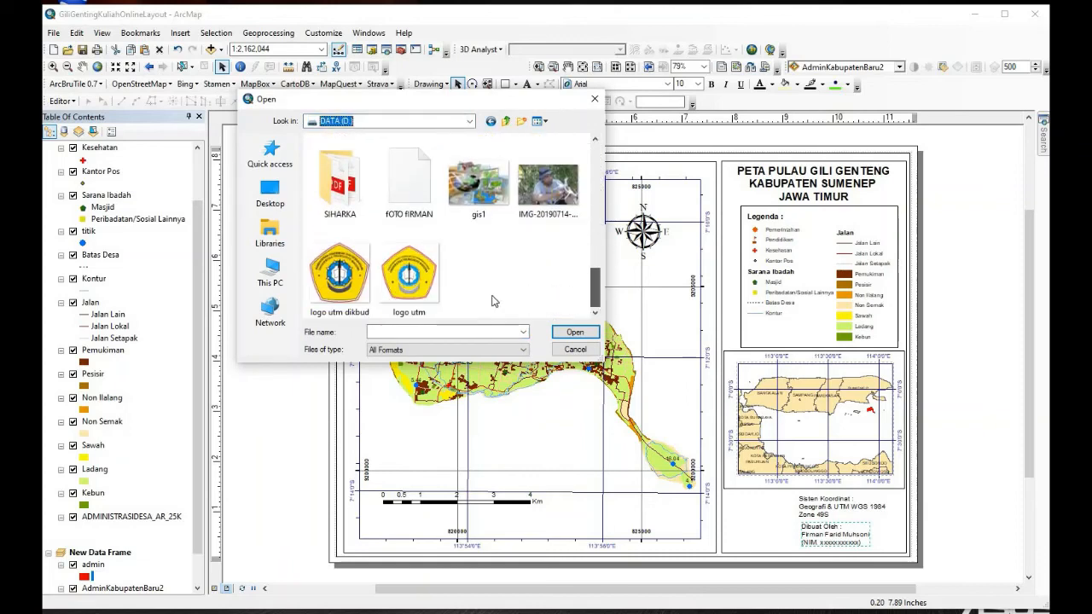
left_click(409, 287)
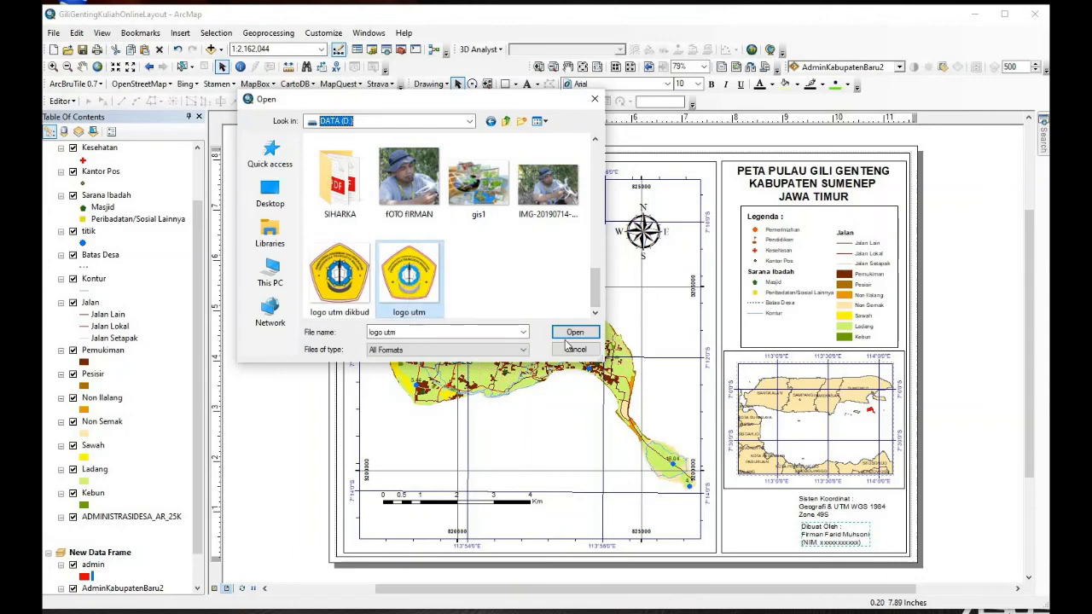
left_click(574, 332)
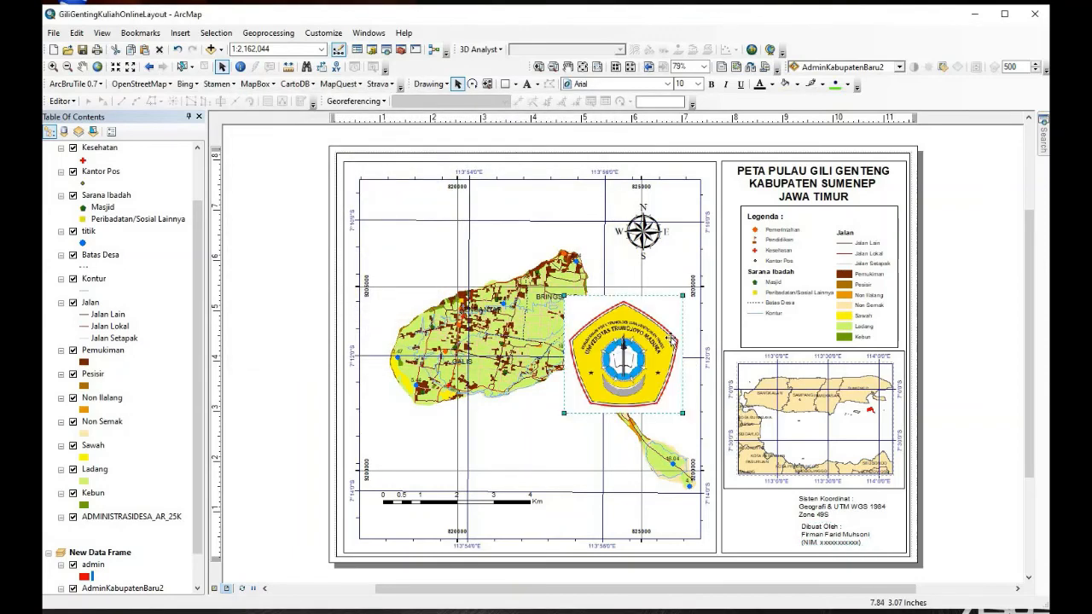
left_click_drag(593, 375, 752, 518)
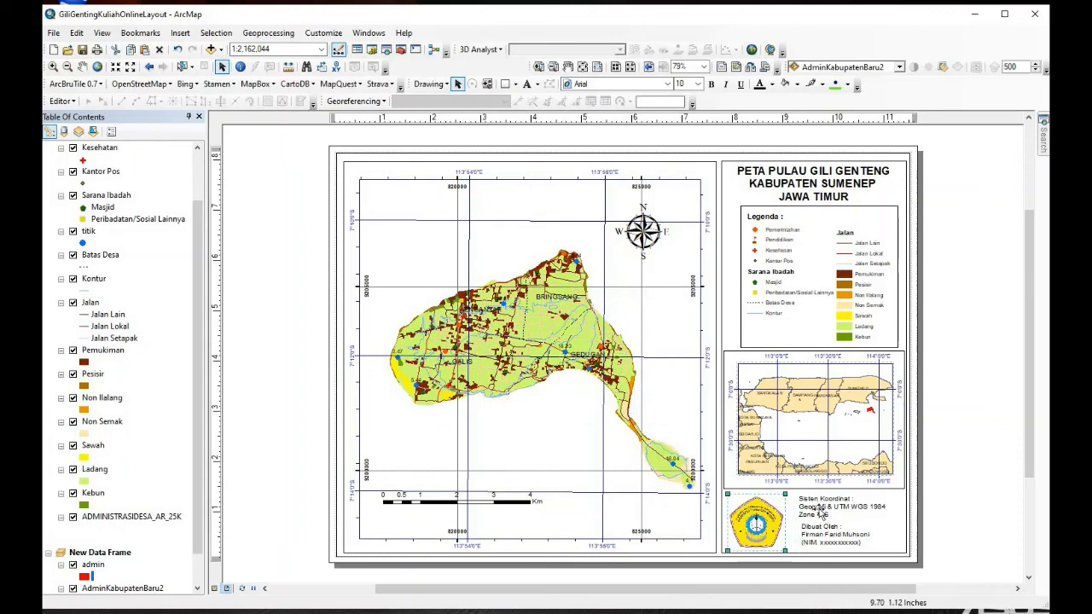
left_click_drag(822, 531, 820, 533)
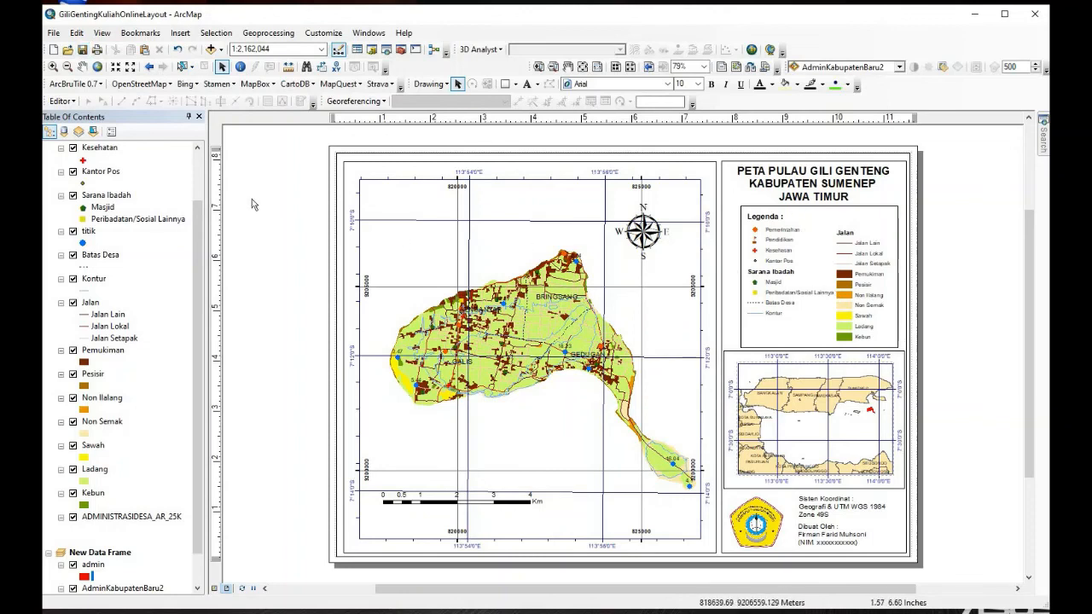
- Export the map layout to the Drone folder as a 100 dpi JPEG named Peta Gili Genting
left_click(56, 34)
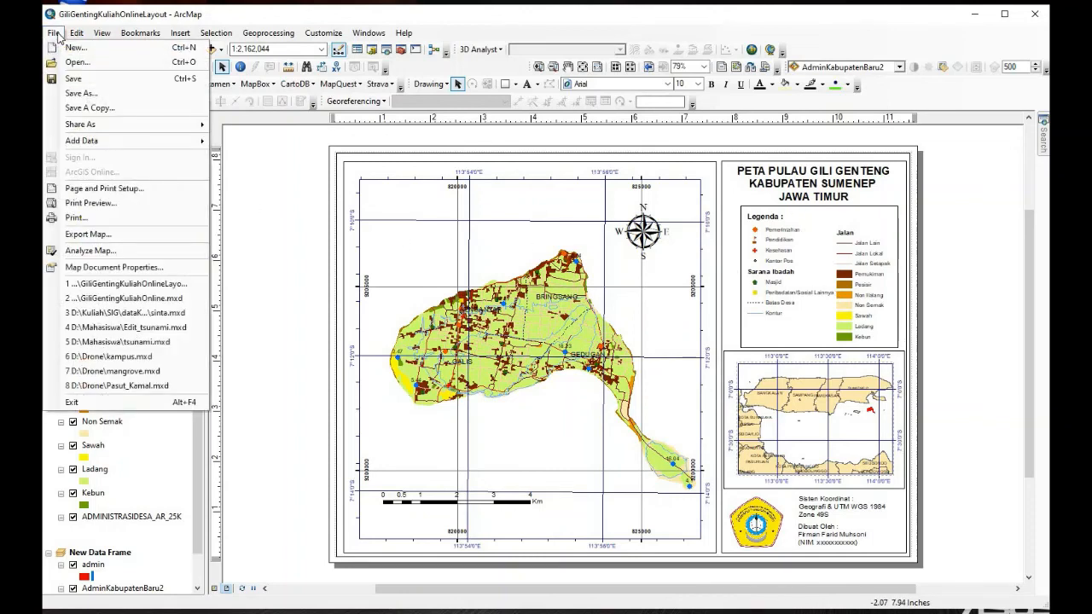
left_click(137, 237)
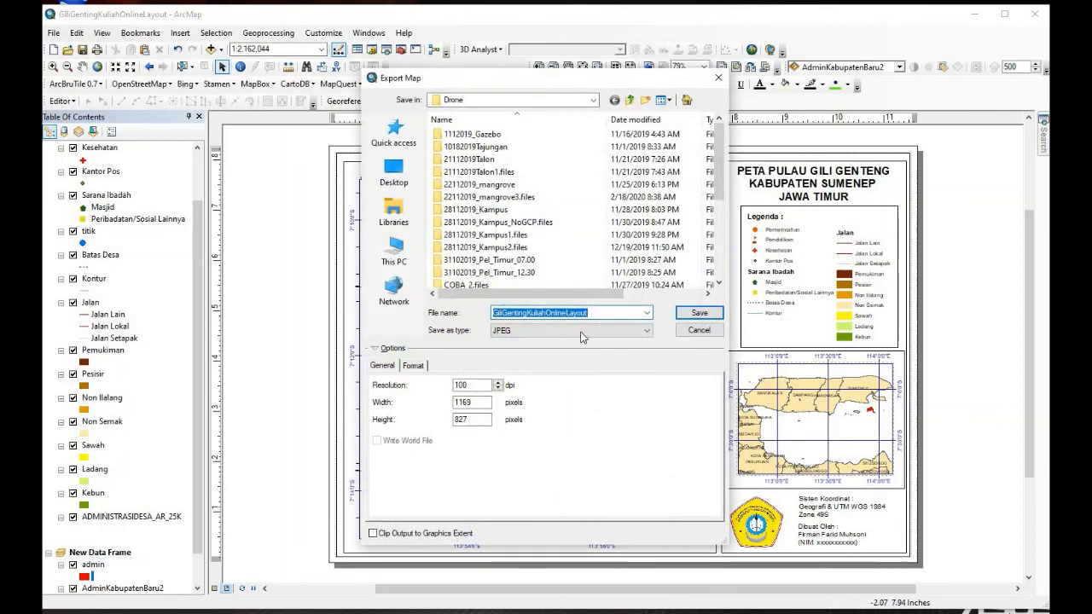
scroll(727, 198, "down", 4)
type("Peta Gili Genting")
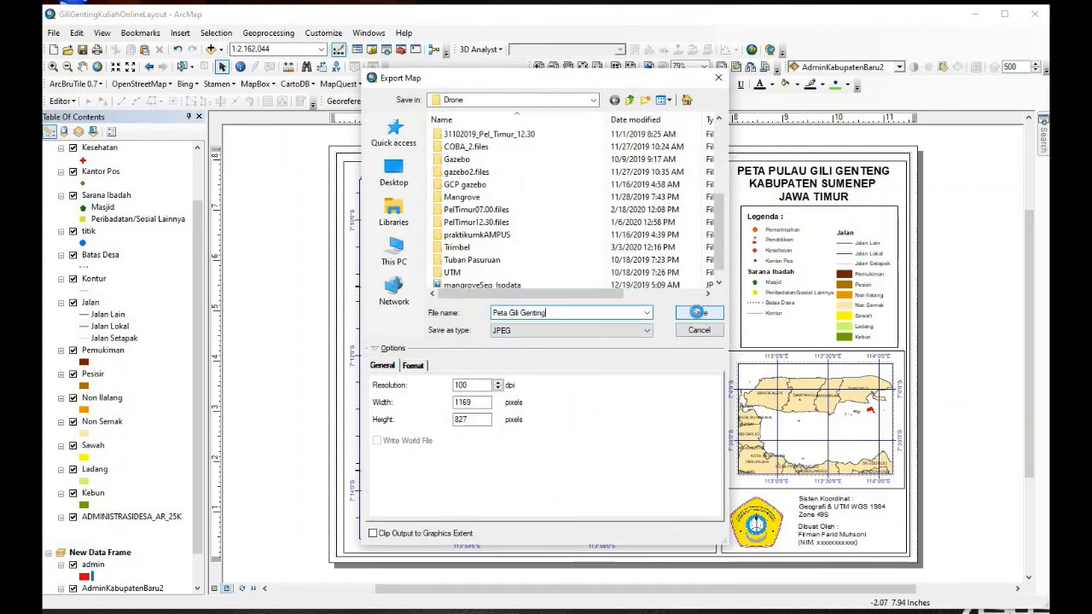
left_click(697, 312)
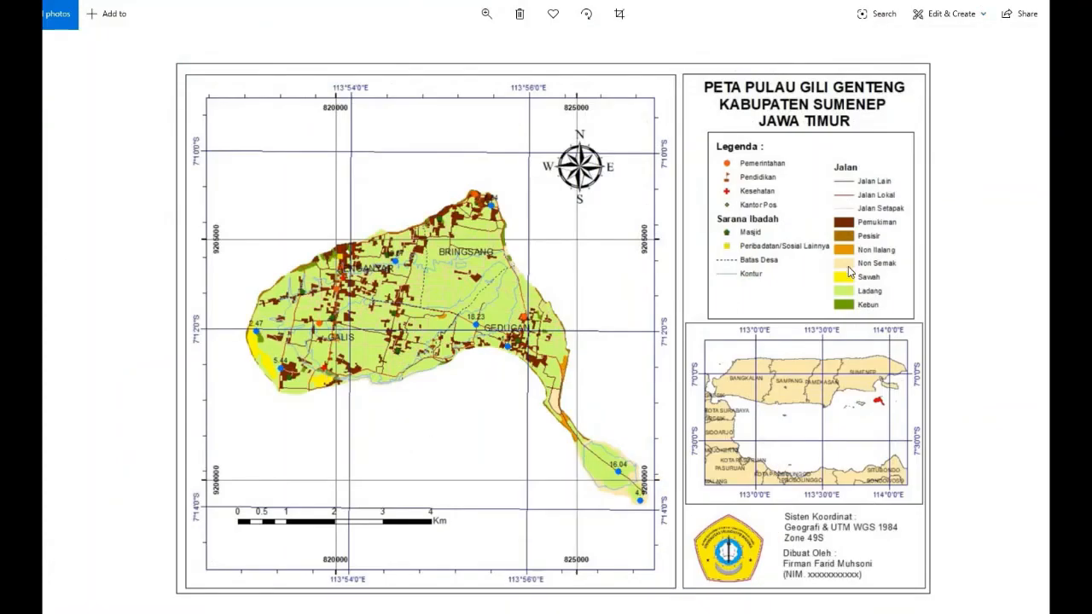